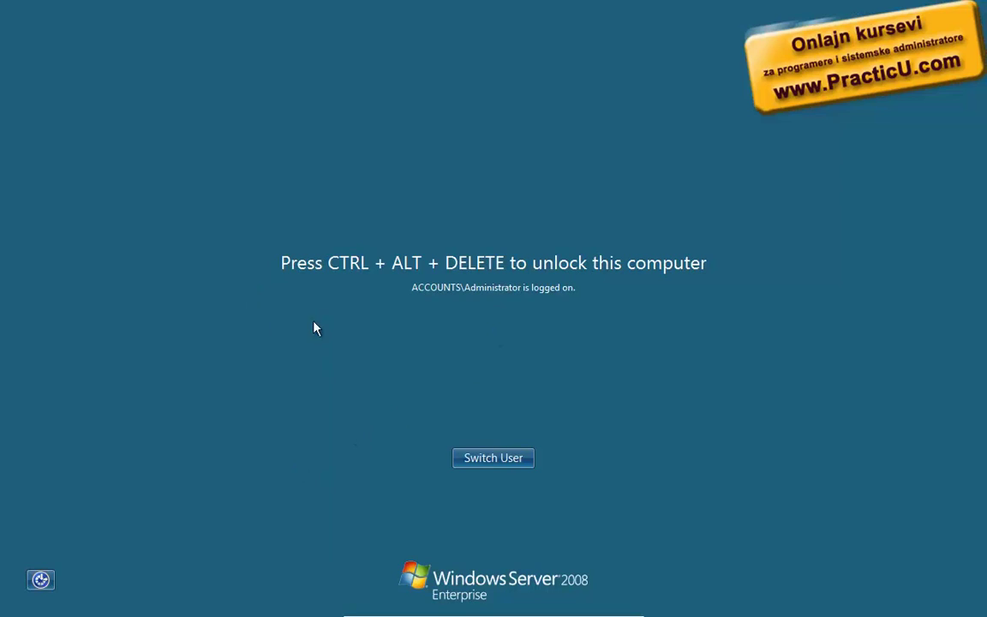
Step: Send Ctrl-Alt-Del to the locked VM and sign in with the Administrator password
left_click(388, 608)
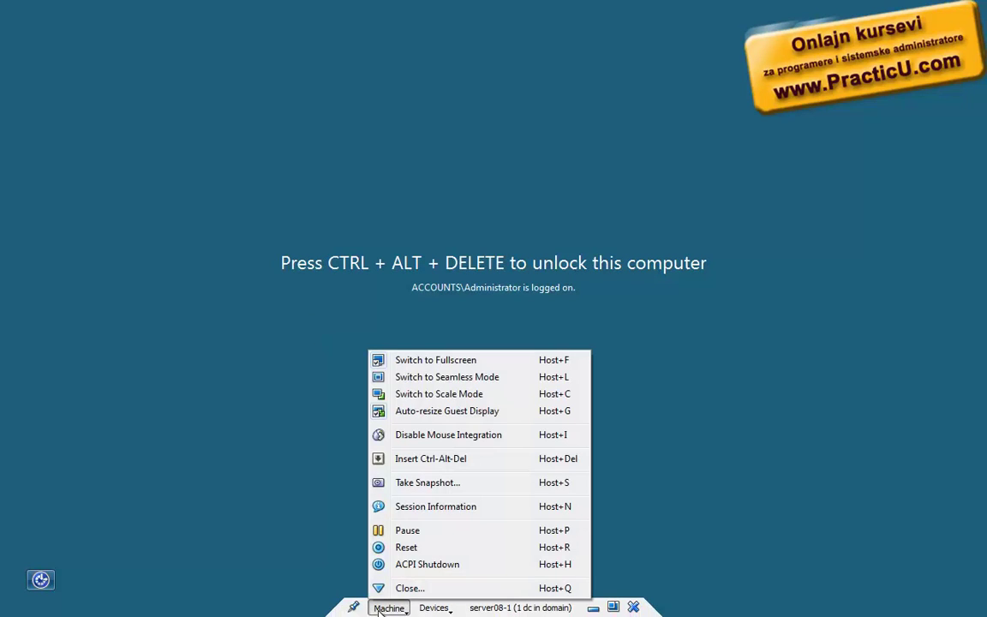
left_click(464, 459)
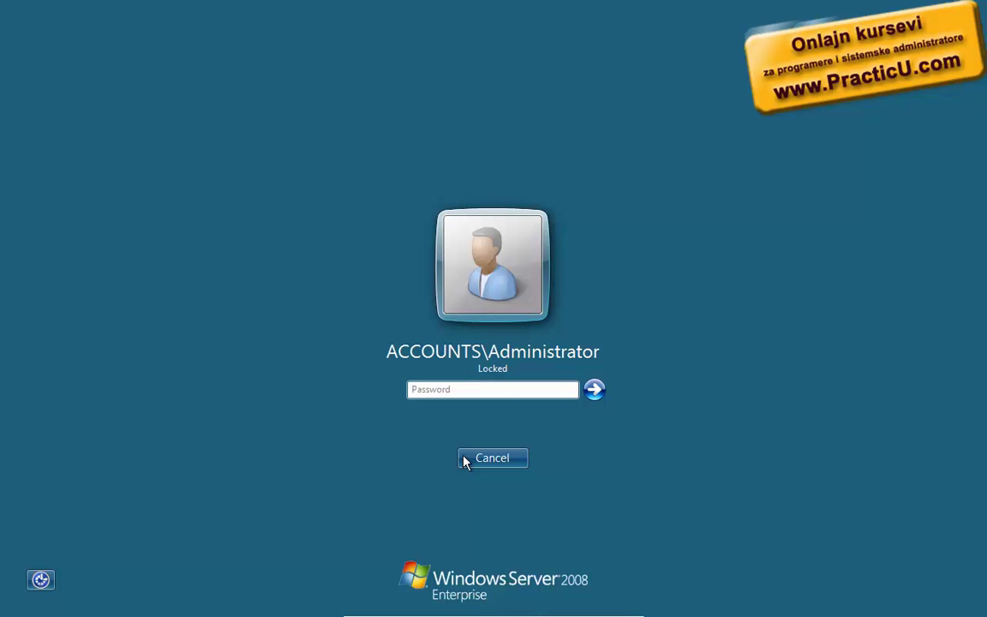
type("p")
key("BackSpace")
type("p")
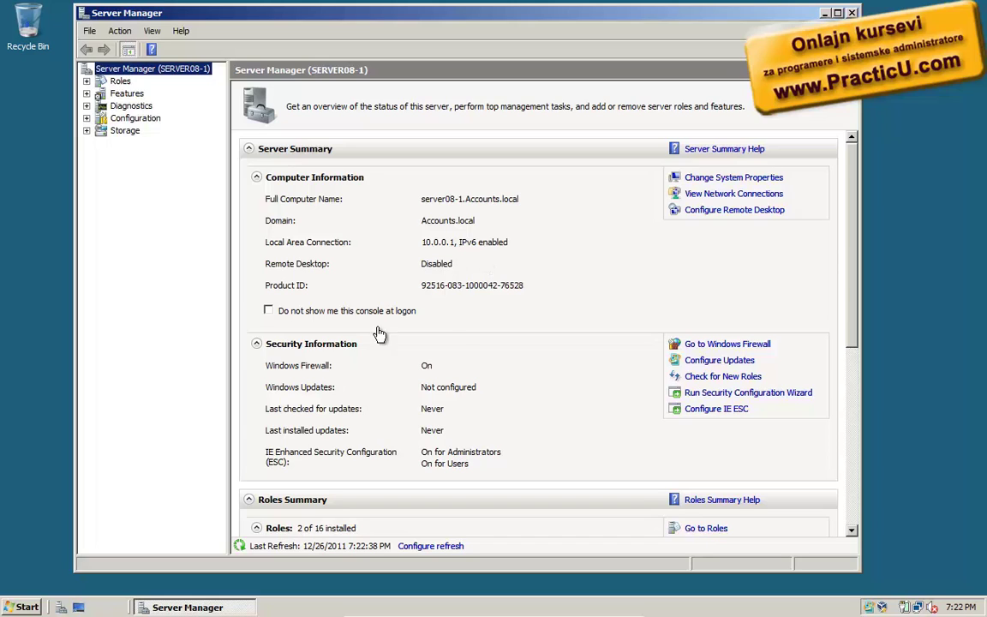
Step: Close the first server's Server Manager, switch to the server08-2 CA VM and launch Server Manager
left_click(851, 13)
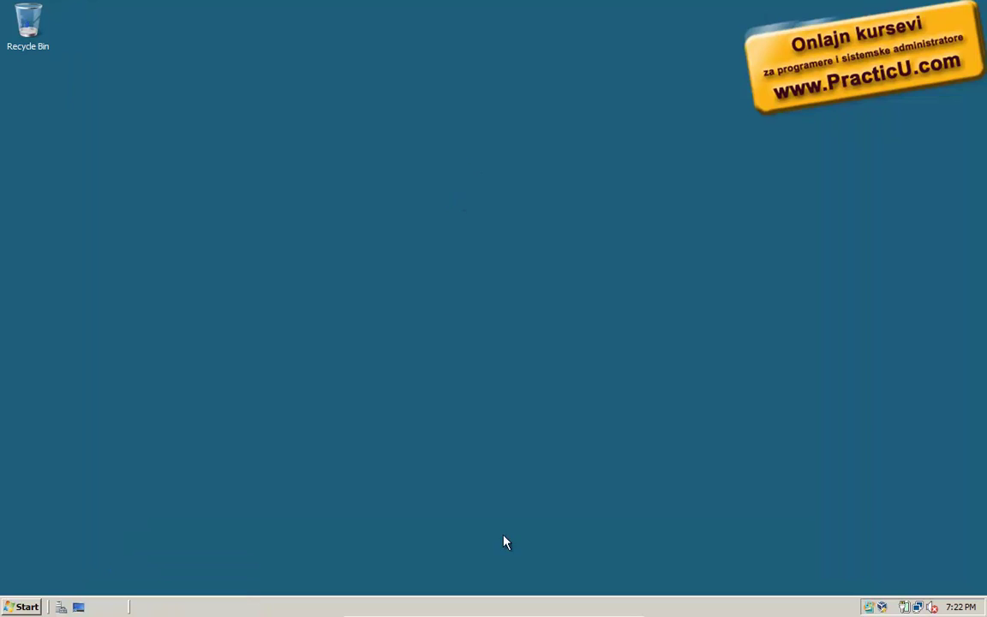
mouse_move(385, 612)
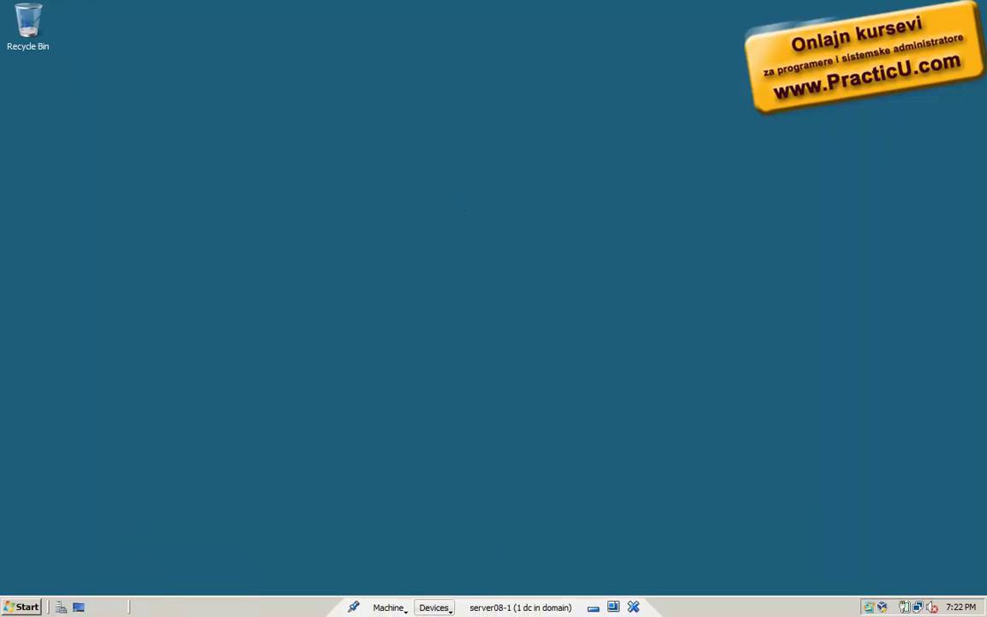
left_click(591, 607)
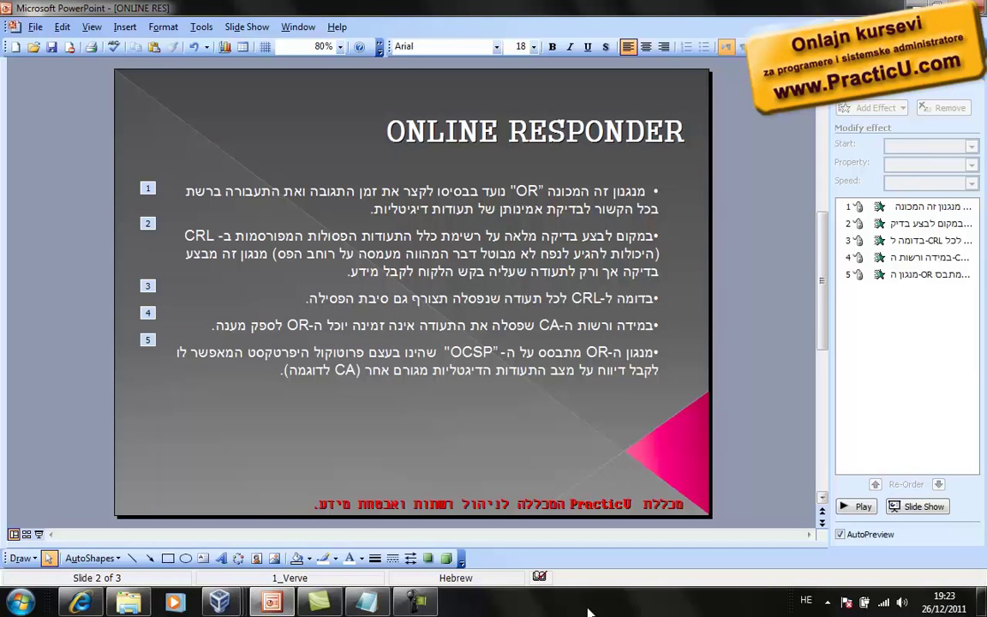
left_click(218, 603)
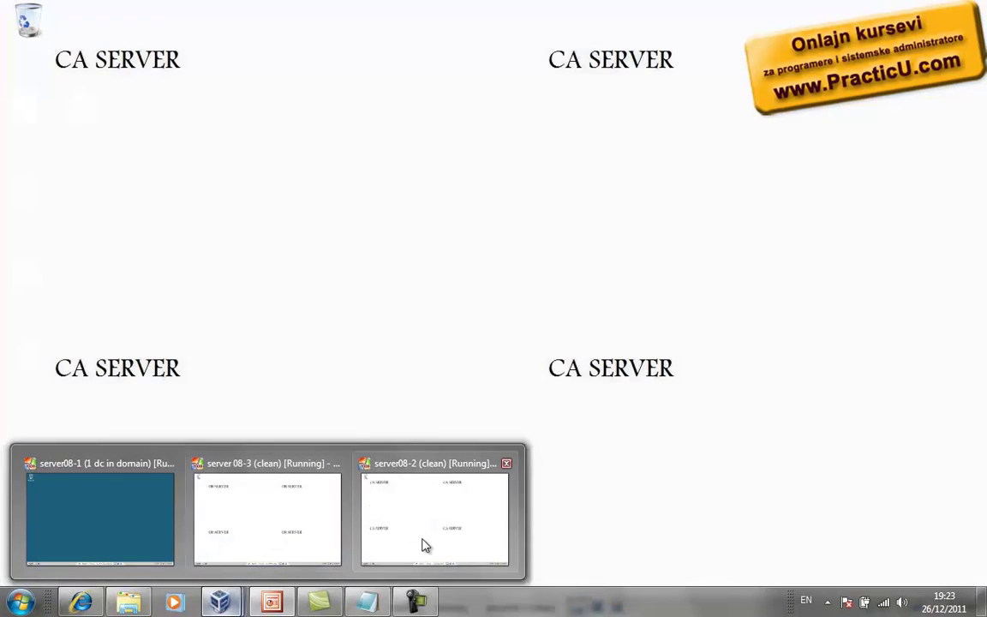
left_click(425, 544)
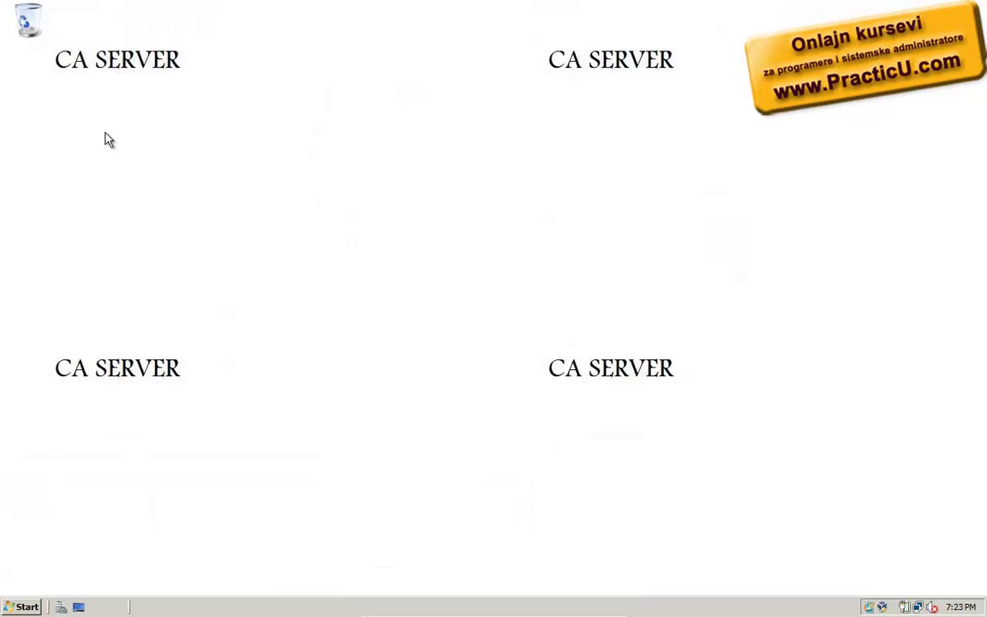
left_click(22, 607)
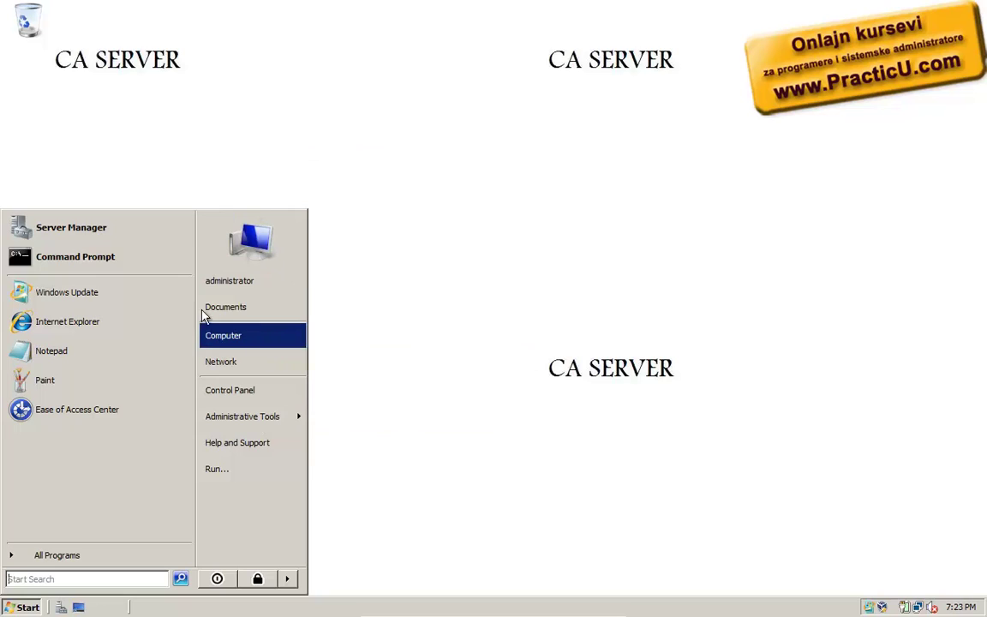
left_click(129, 236)
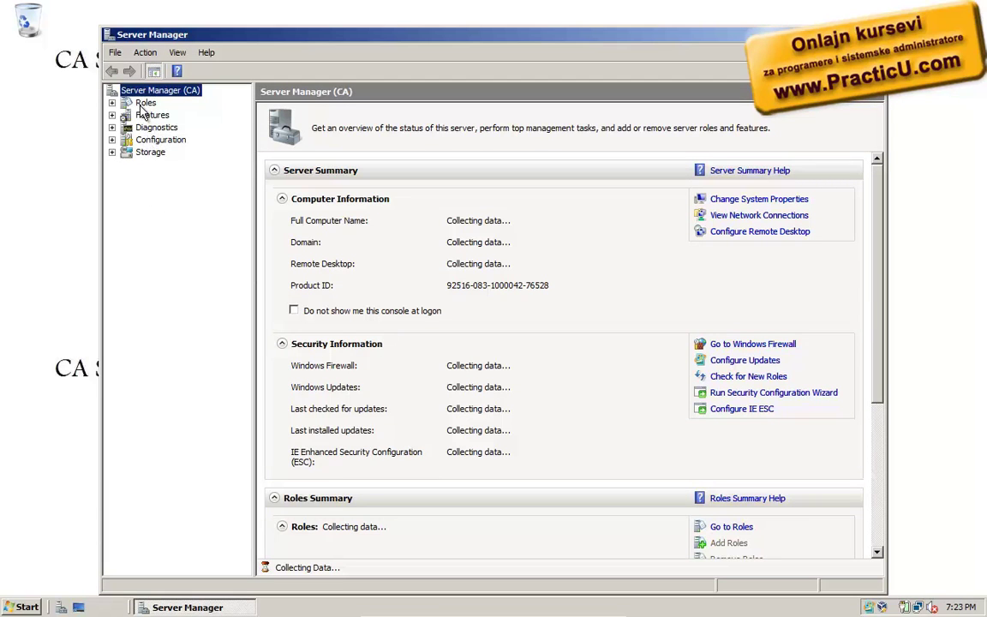
Step: Launch the Add Roles Wizard from the Roles node's context menu on the CA server
left_click(142, 104)
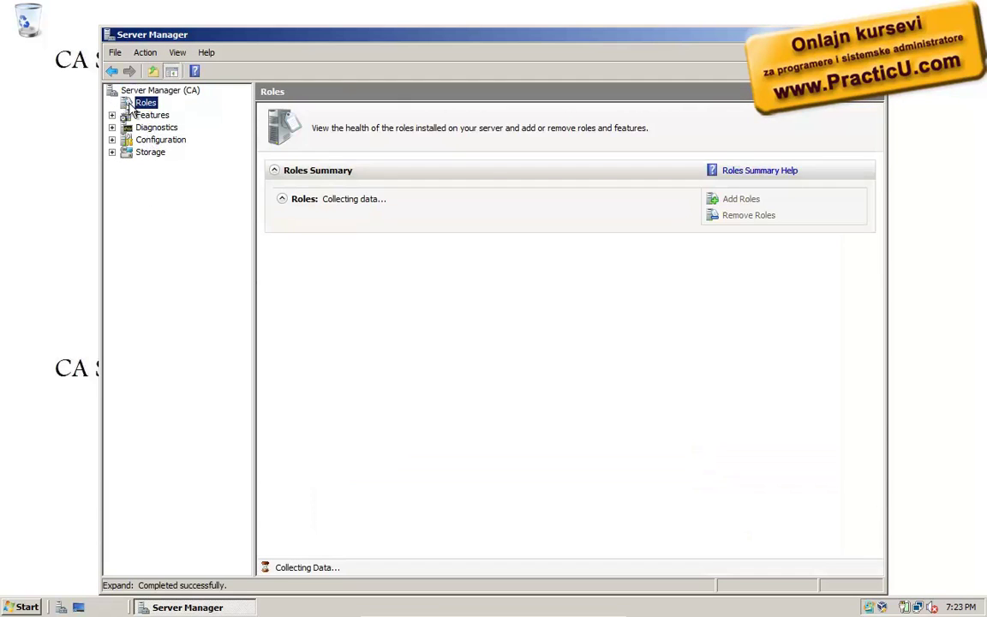
right_click(128, 105)
key("Escape")
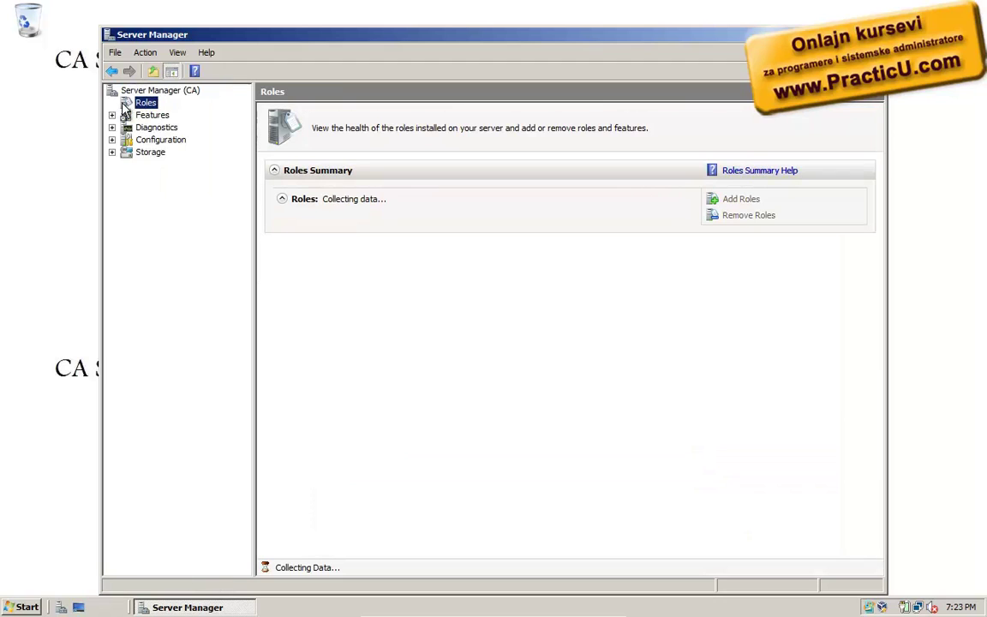
right_click(125, 109)
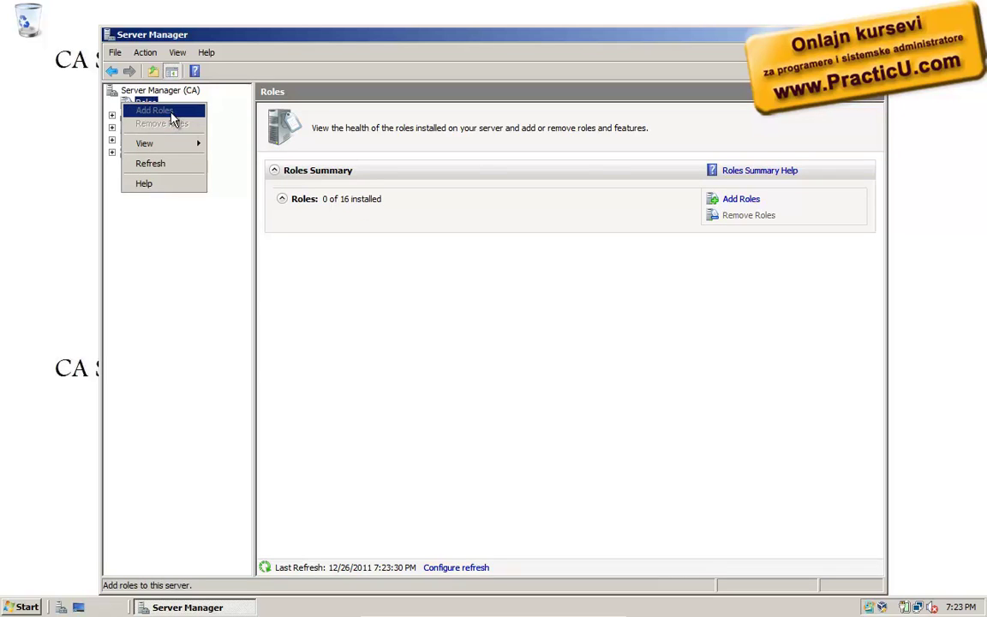
left_click(214, 114)
right_click(146, 105)
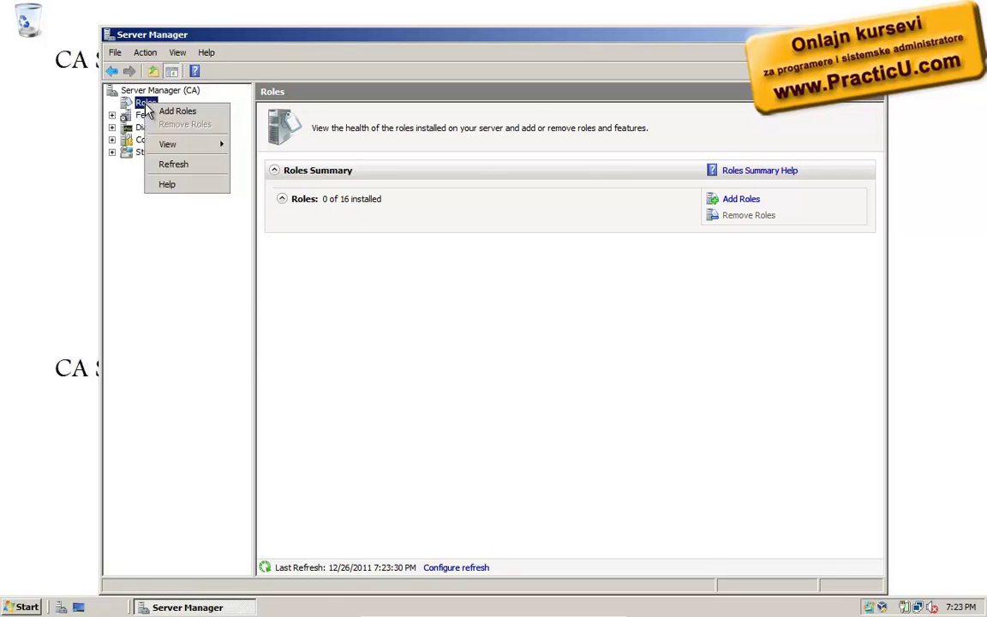
left_click(175, 110)
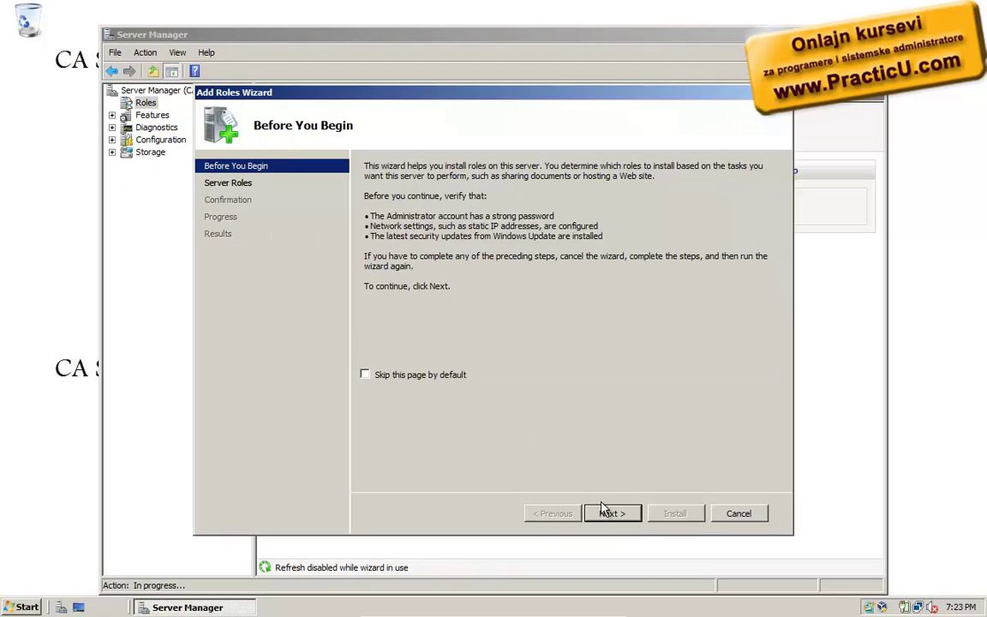
Step: Select Active Directory Certificate Services and advance to its role services page
left_click(605, 512)
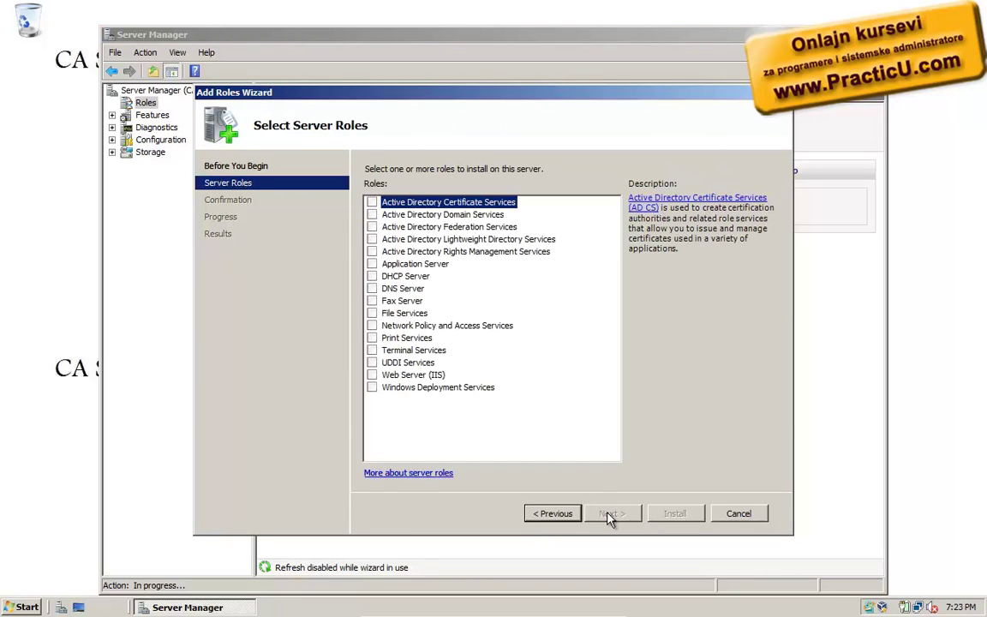
left_click(372, 203)
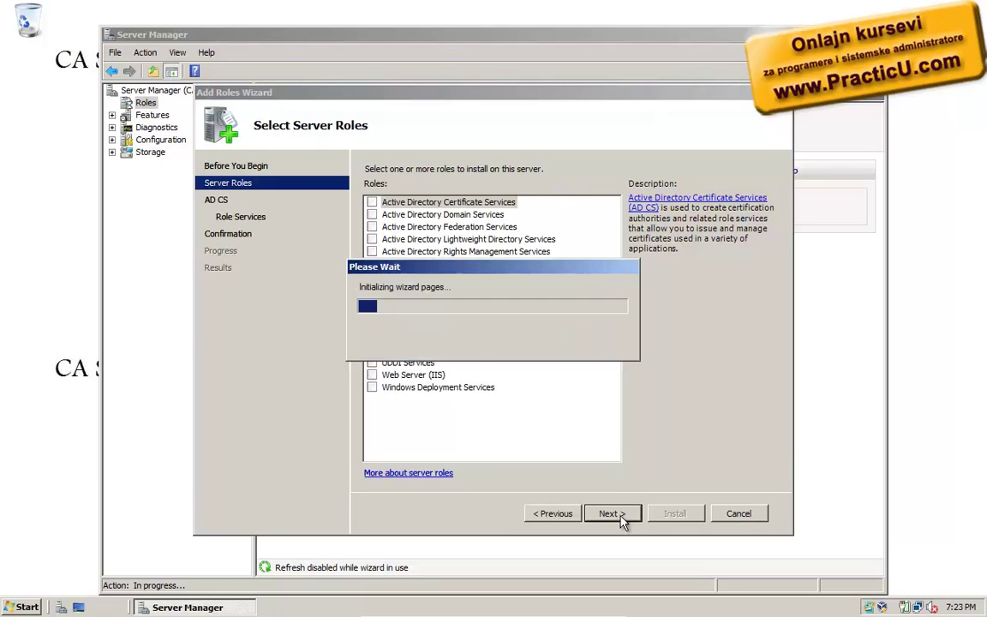
left_click(623, 514)
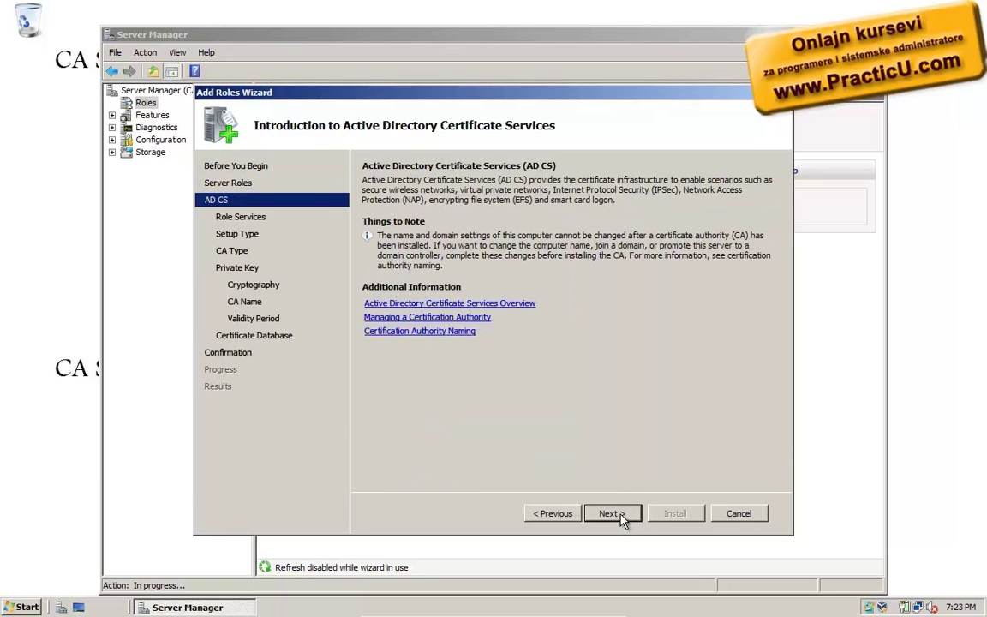
left_click(611, 513)
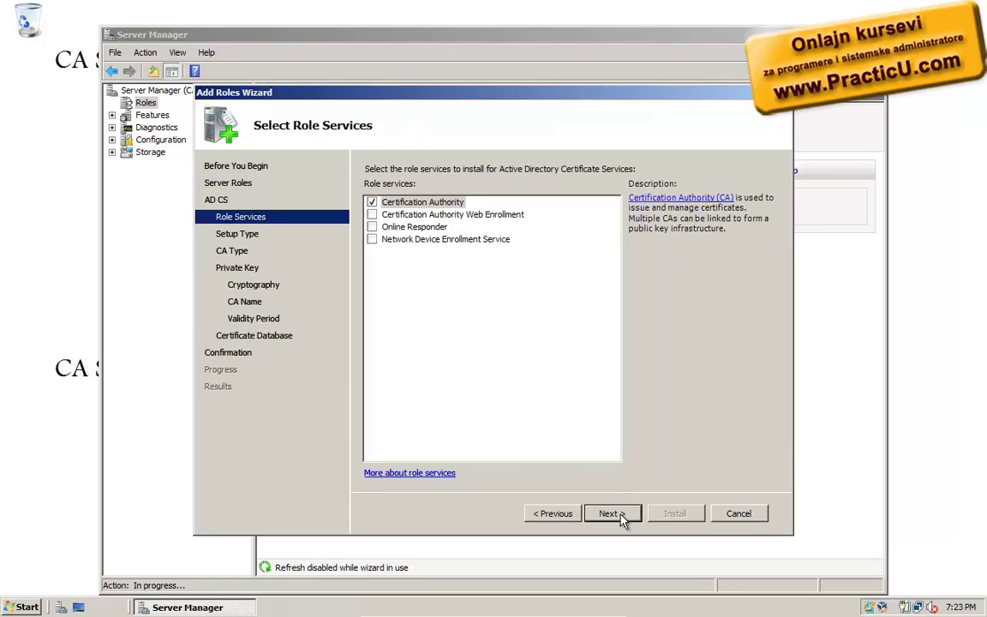
Step: Add Online Responder with its required web server services, then continue to setup type
left_click(376, 227)
left_click(372, 227)
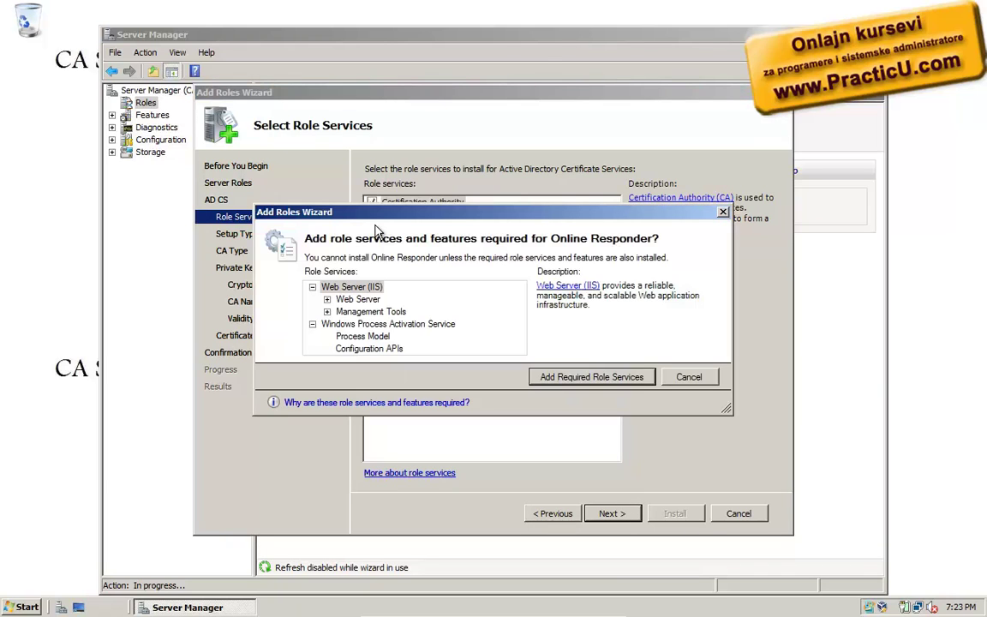
left_click(563, 377)
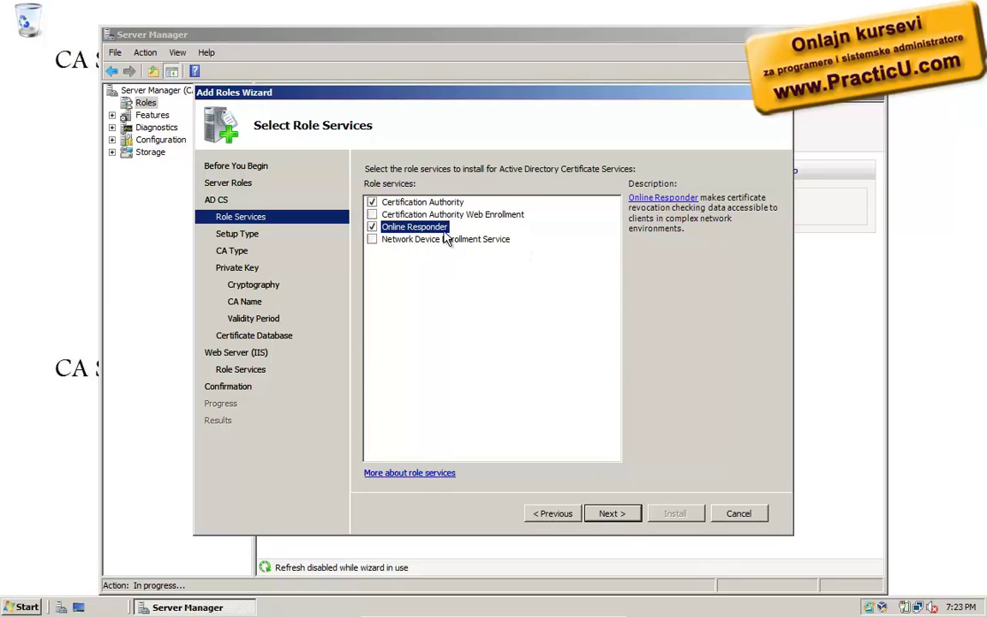
left_click(610, 512)
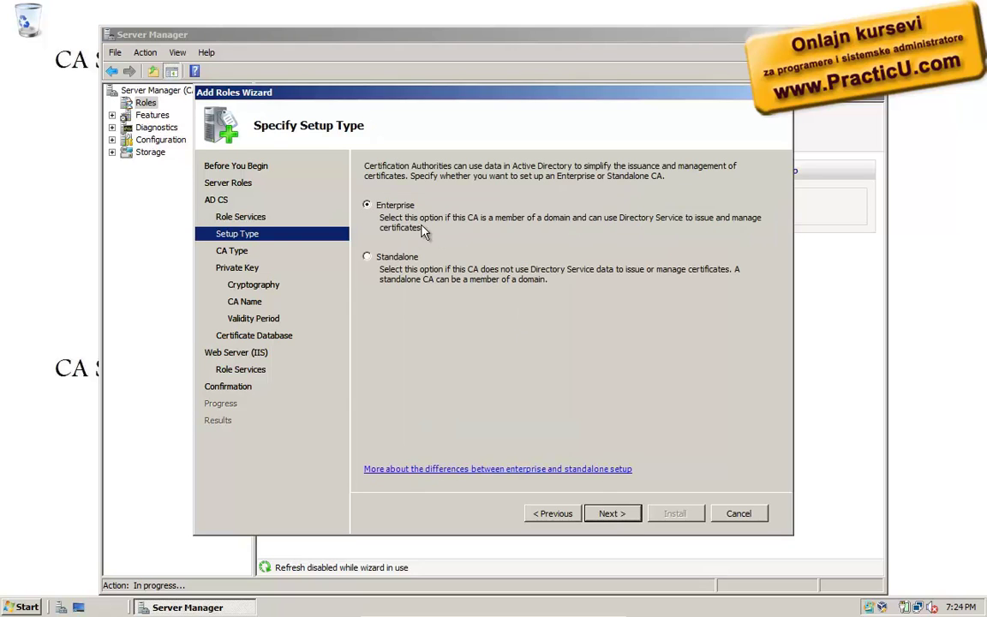
Step: Keep Enterprise, Root CA, a new private key, default cryptography and the name Accounts-CA-CA
left_click(608, 513)
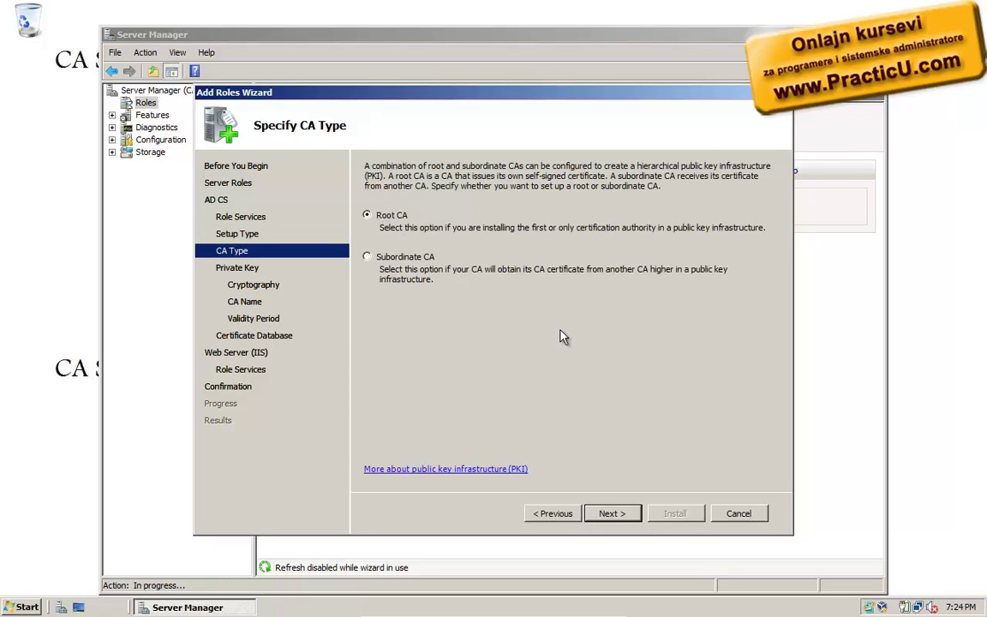
left_click(610, 512)
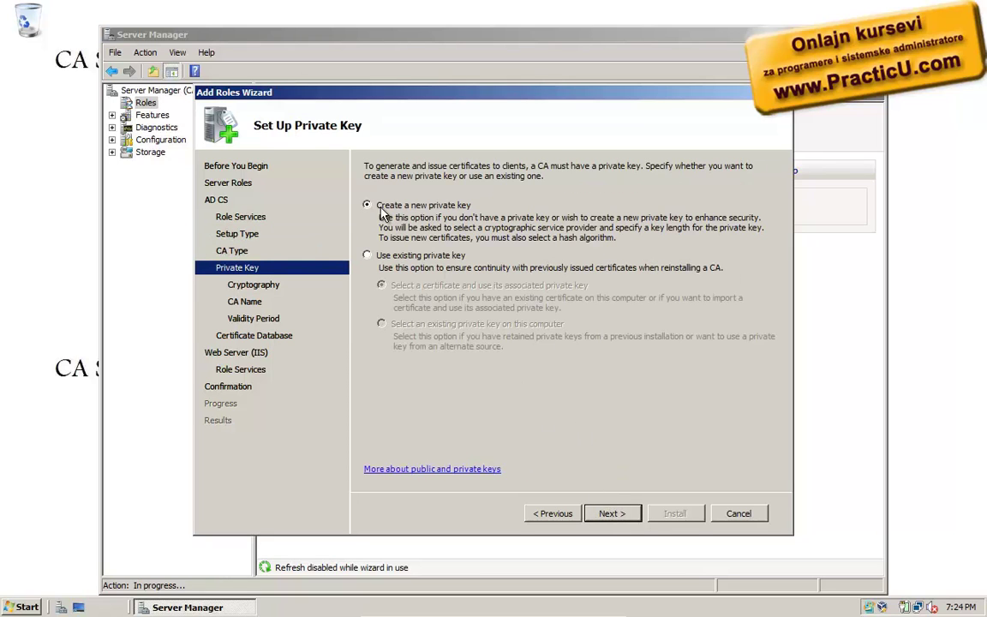
left_click(612, 519)
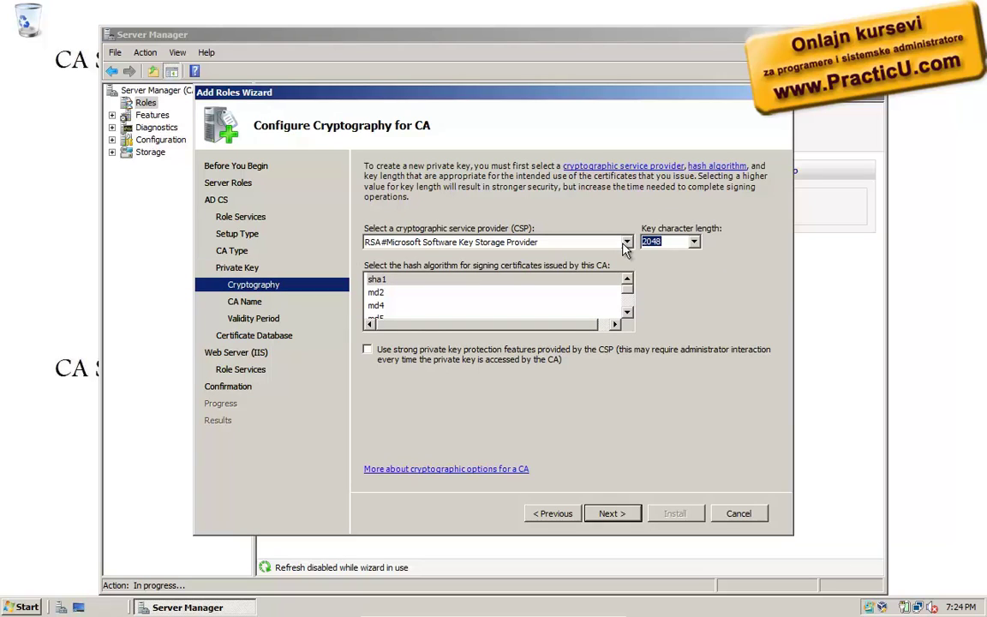
left_click(609, 512)
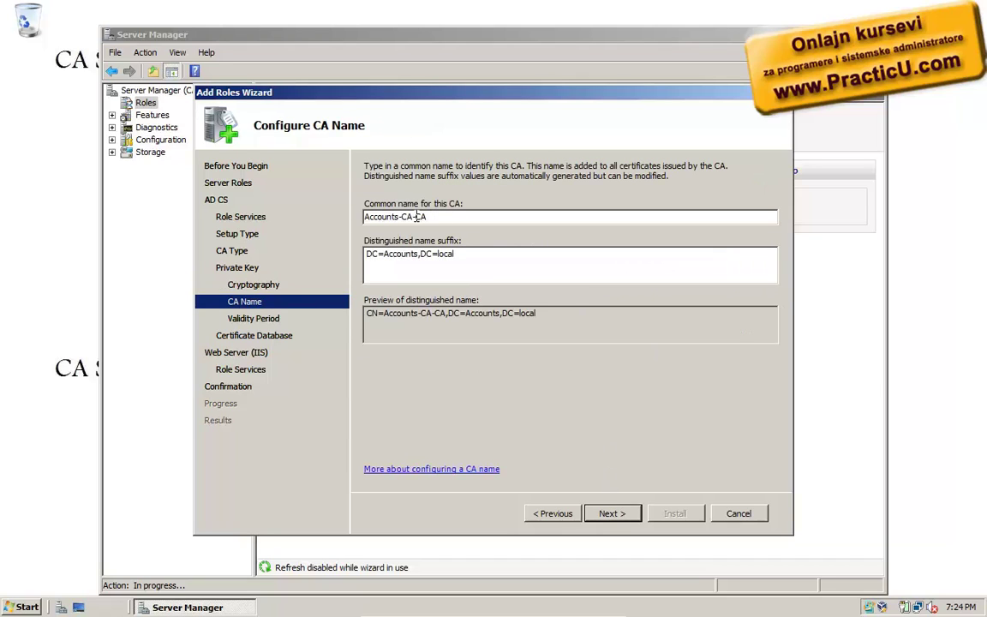
left_click(601, 514)
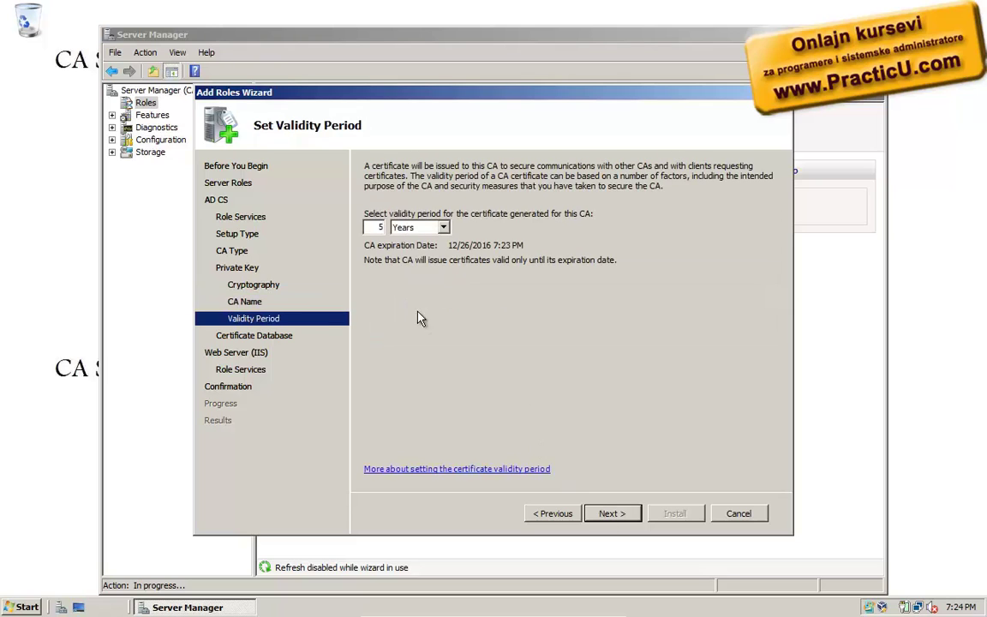
Step: Set the CA validity to 20 years and accept default database and IIS settings
double_click(372, 228)
type("20")
left_click(610, 516)
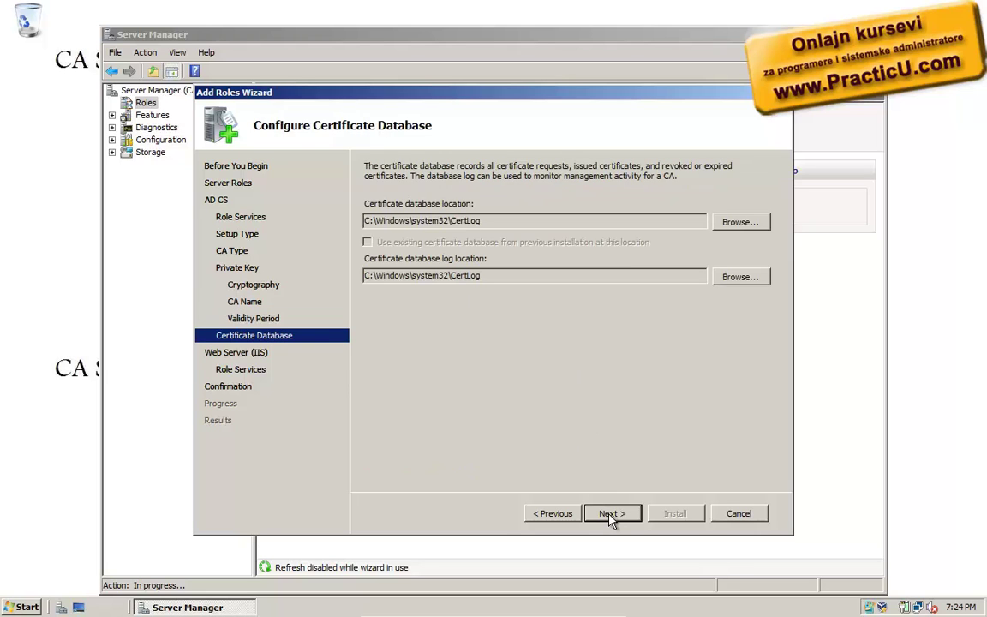
left_click(611, 516)
left_click(611, 516)
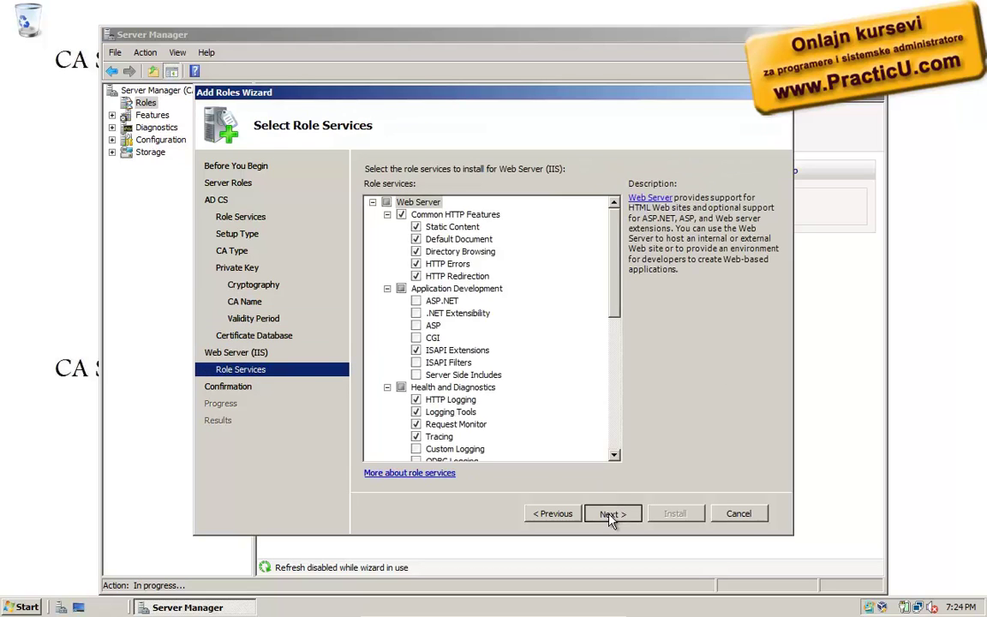
left_click(611, 515)
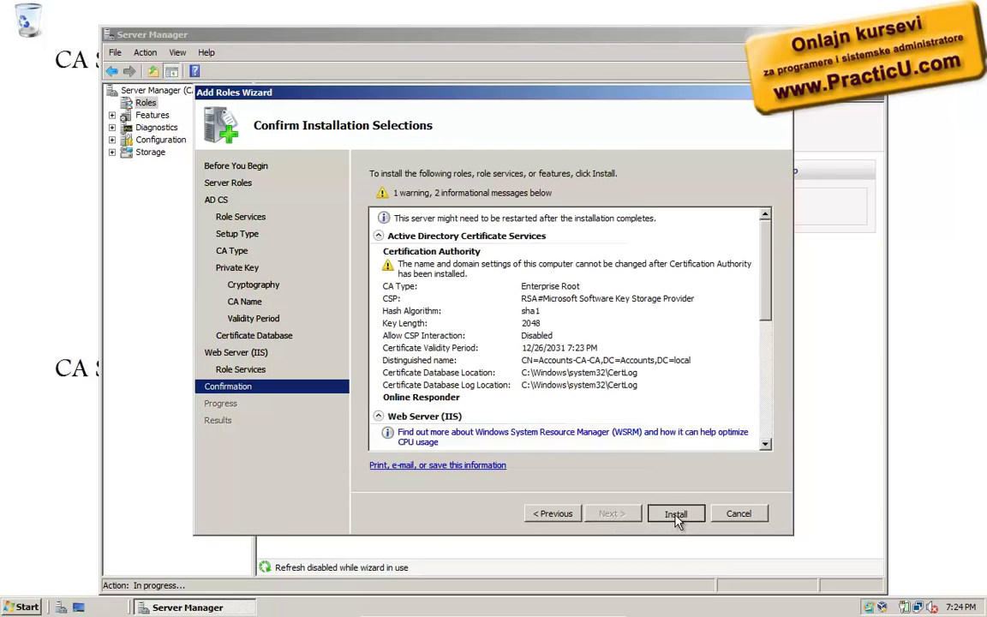
Step: Install Active Directory Certificate Services and Web Server (IIS) from the confirmation page
left_click(675, 514)
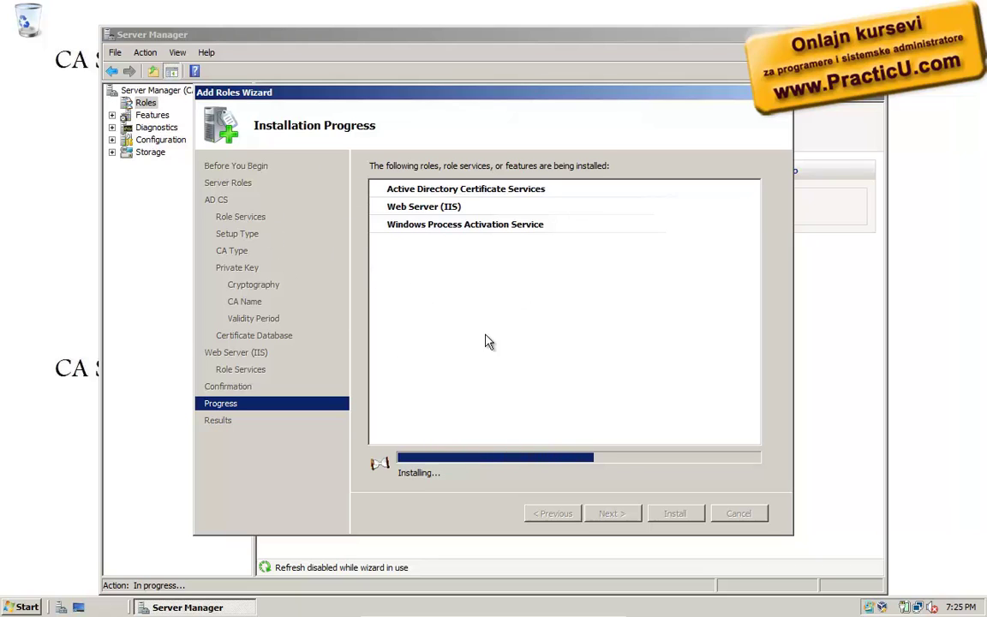
Step: Minimize the CA VM, switch to the server08-3 OR VM and launch Server Manager
mouse_move(514, 612)
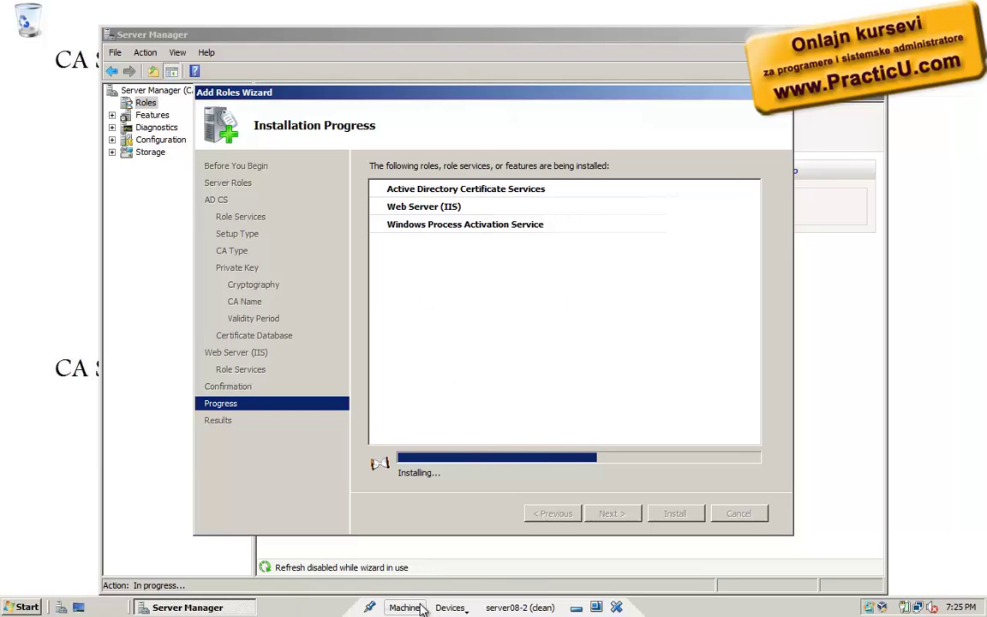
left_click(585, 609)
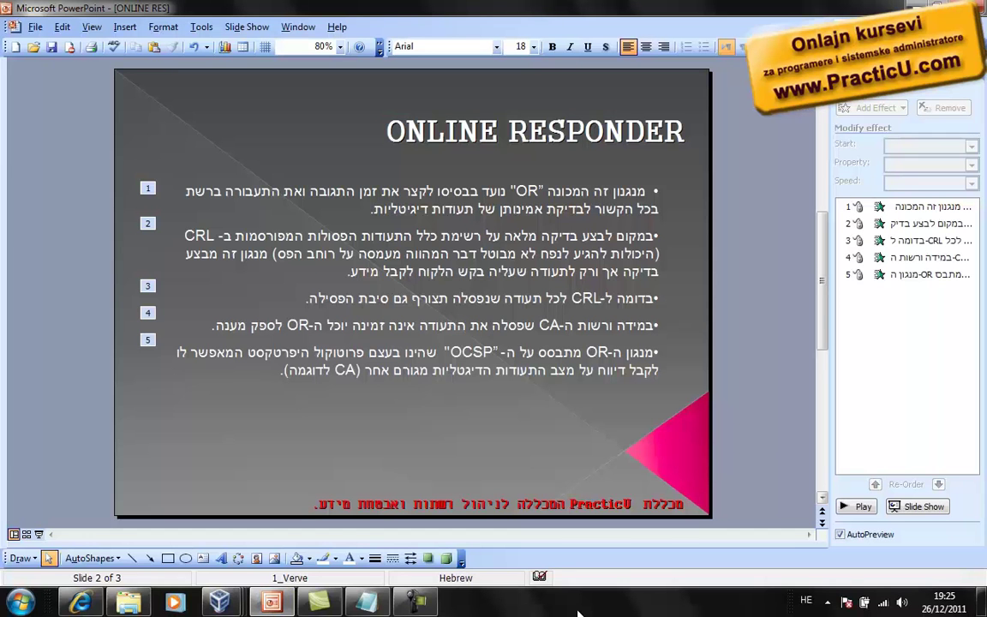
mouse_move(220, 604)
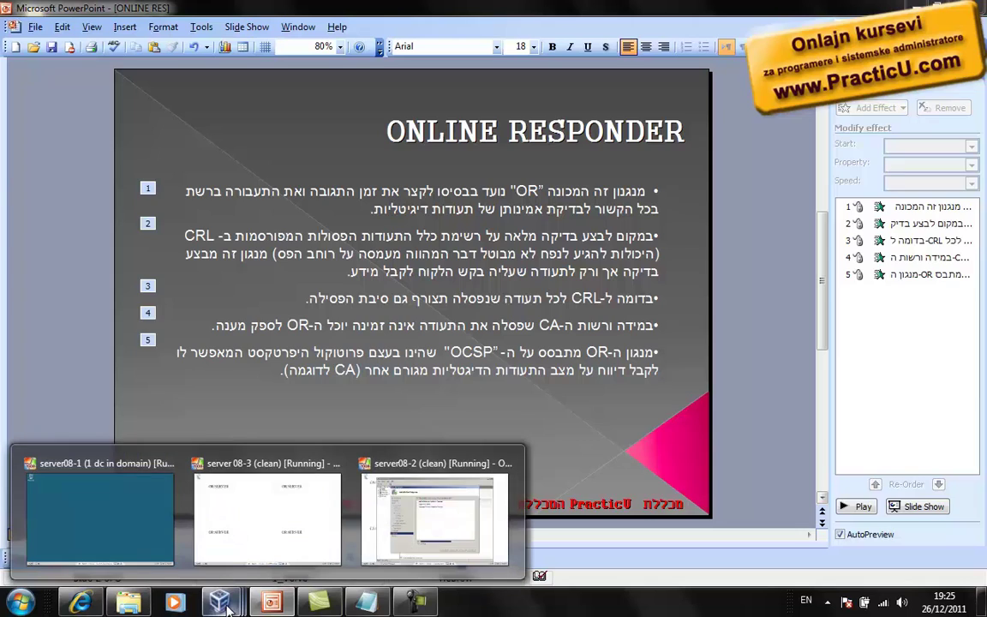
left_click(260, 529)
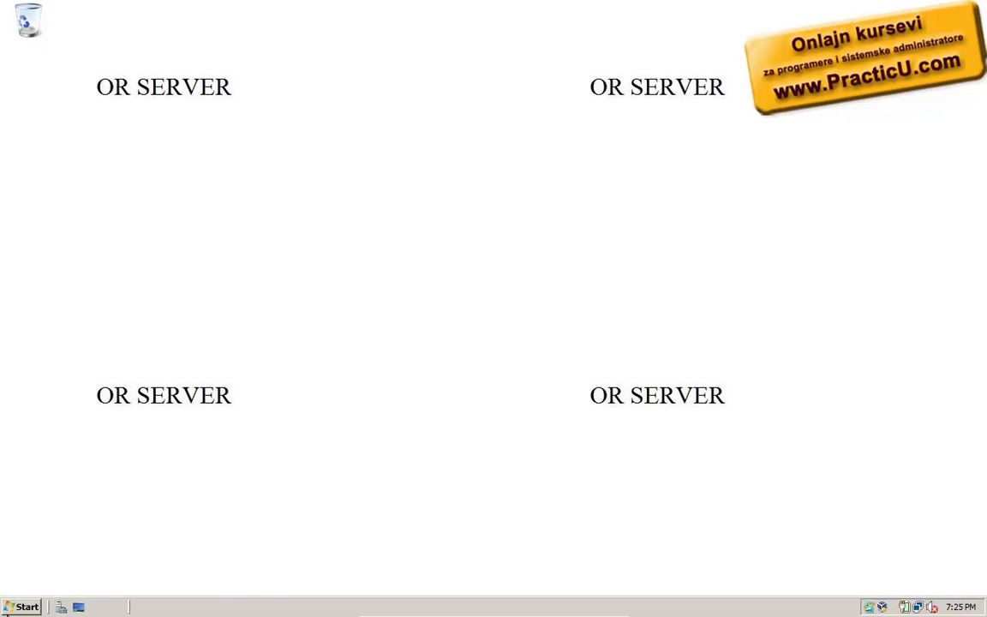
left_click(21, 607)
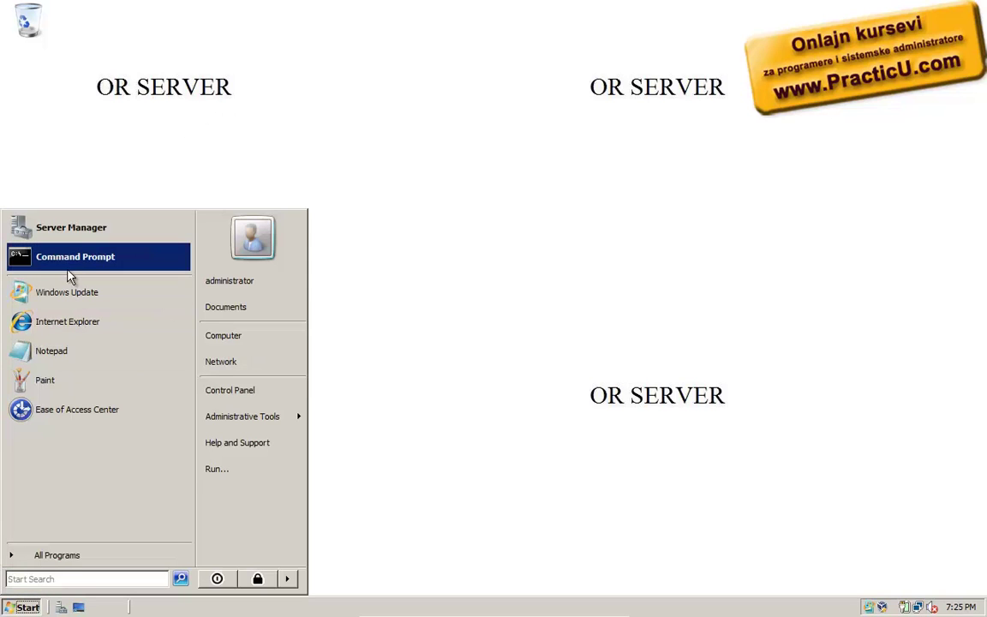
left_click(81, 230)
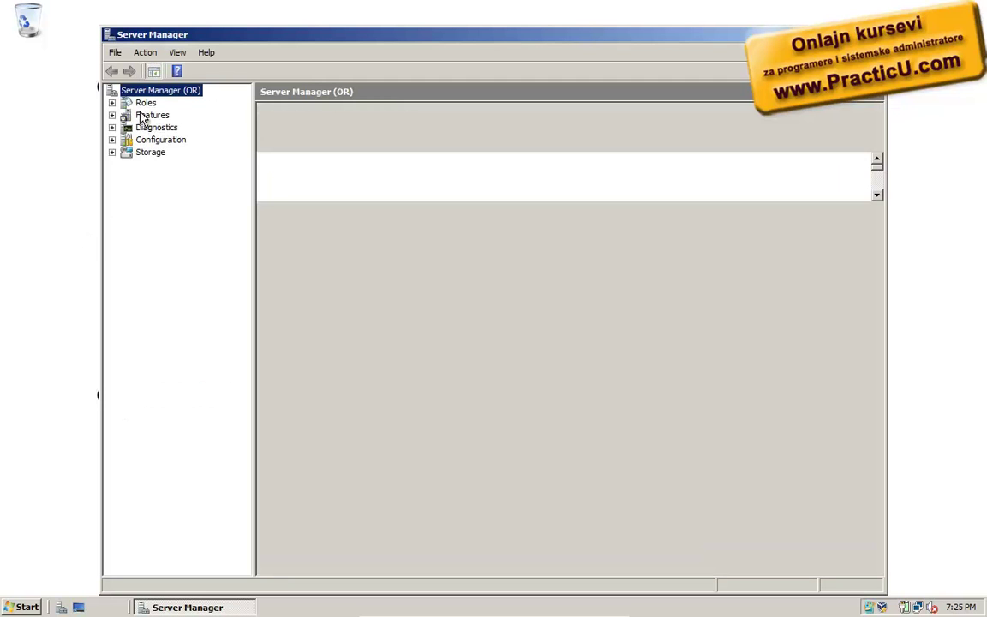
Step: Start the Add Roles Wizard under Roles and advance to the AD CS role services page
left_click(144, 104)
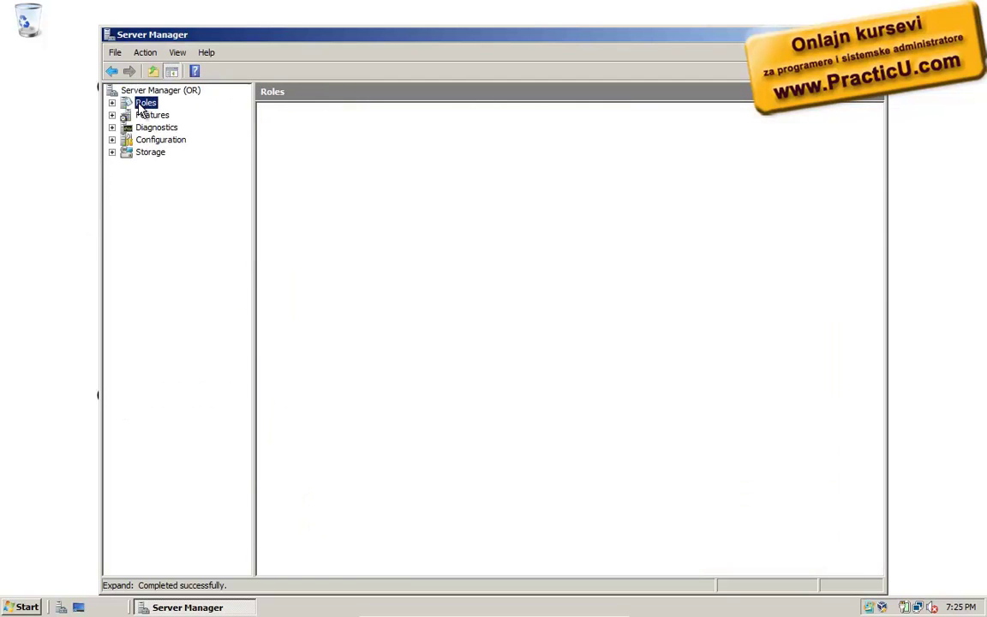
left_click(112, 102)
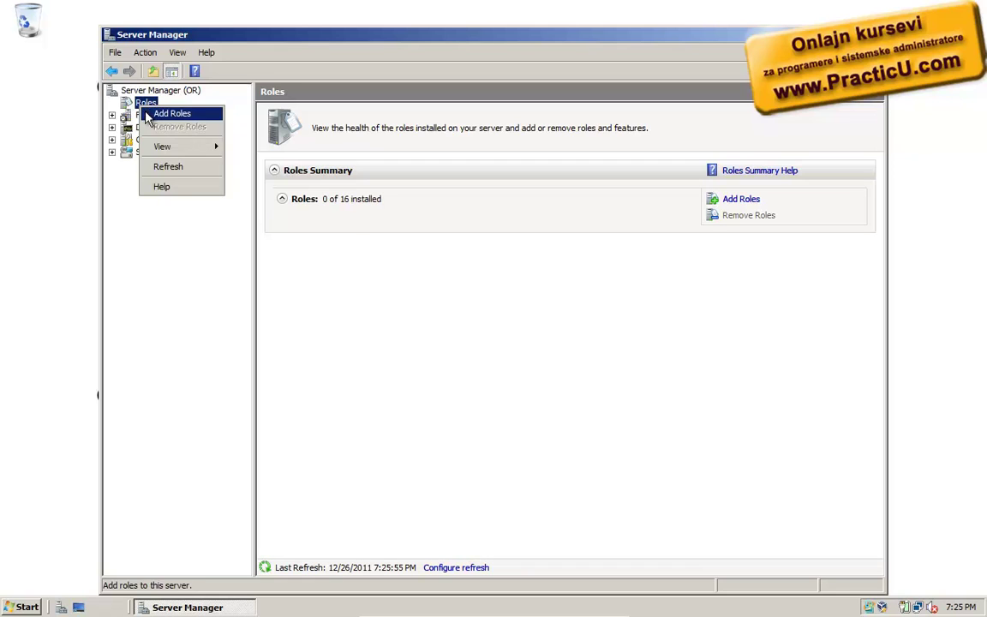
left_click(153, 114)
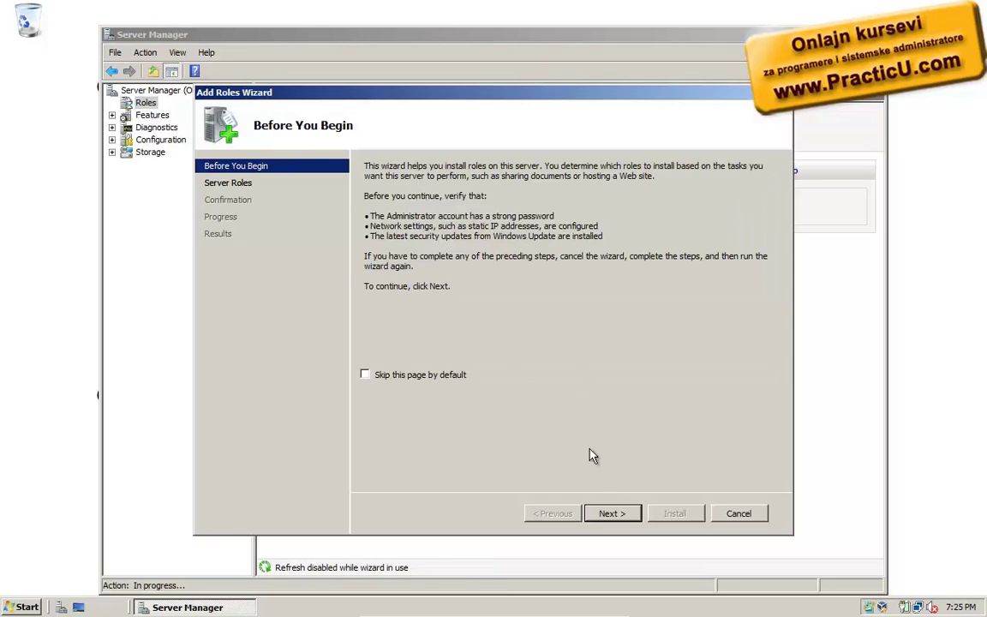
left_click(615, 514)
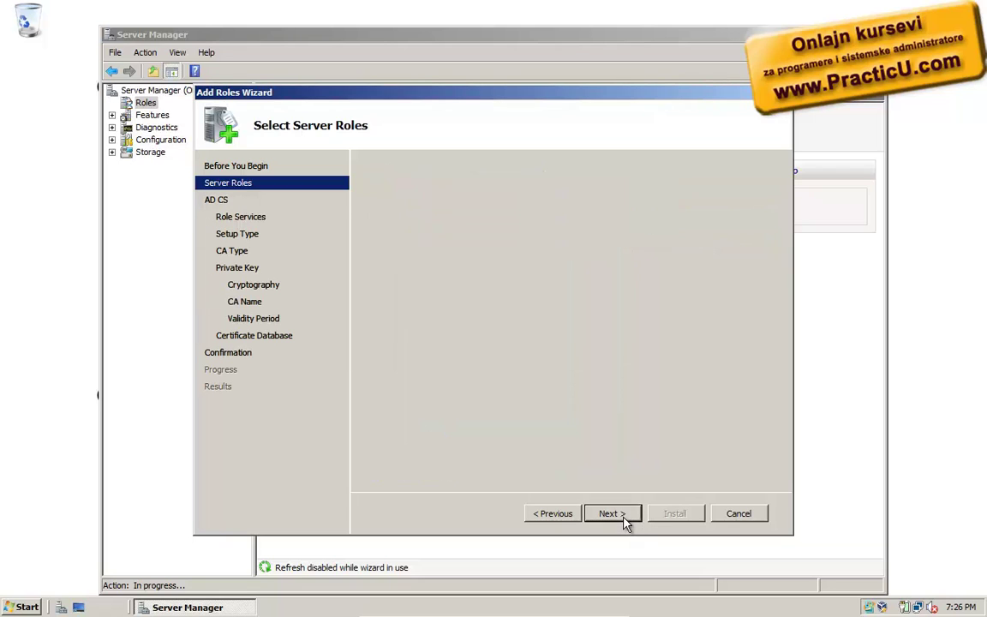
left_click(625, 518)
left_click(609, 516)
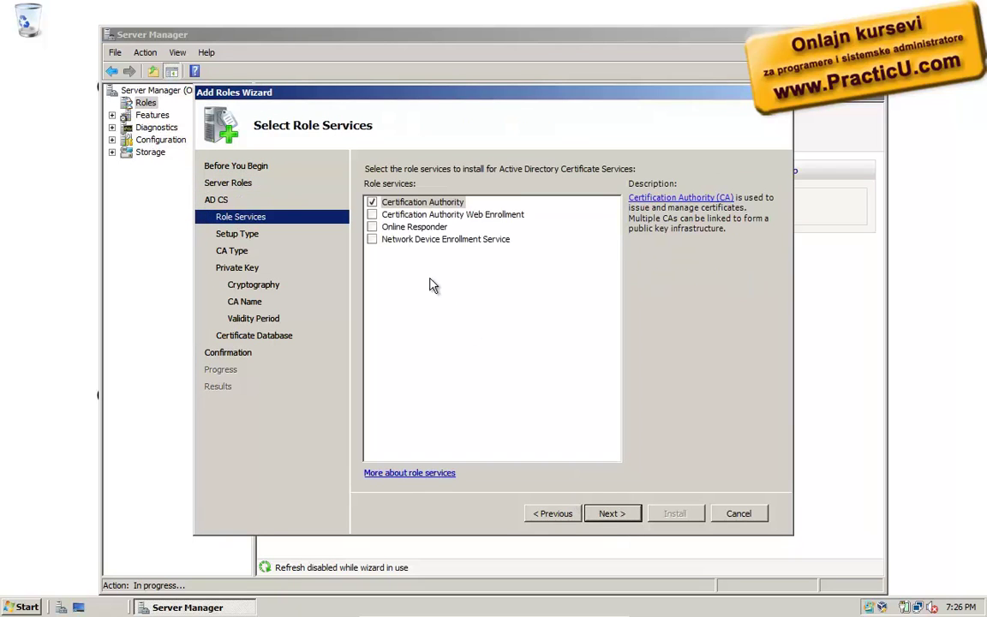
Step: Swap Certification Authority for Online Responder, accept default IIS services, and install
left_click(372, 202)
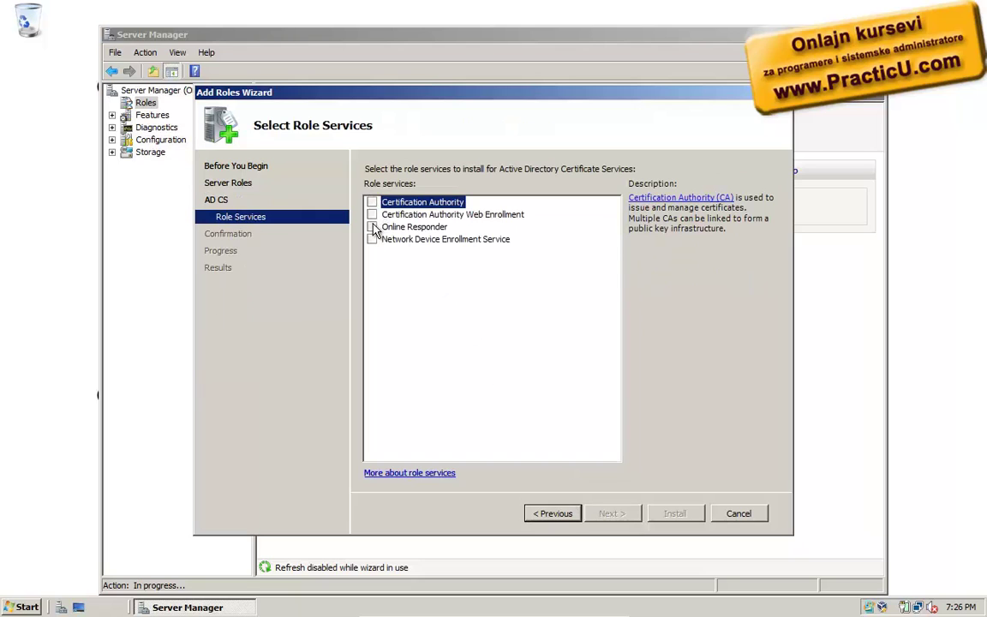
left_click(372, 227)
left_click(548, 380)
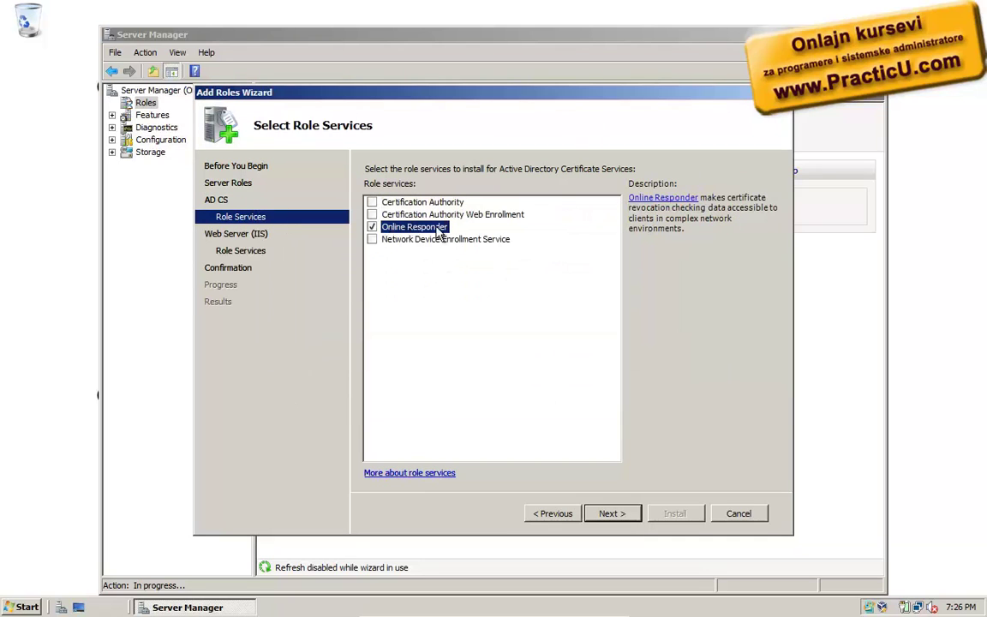
left_click(613, 514)
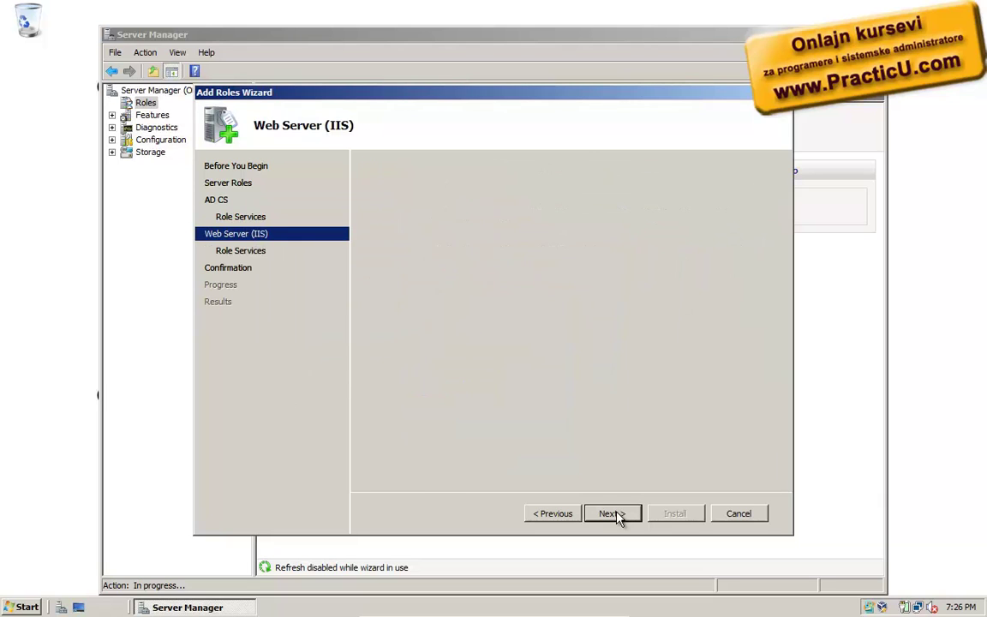
left_click(613, 514)
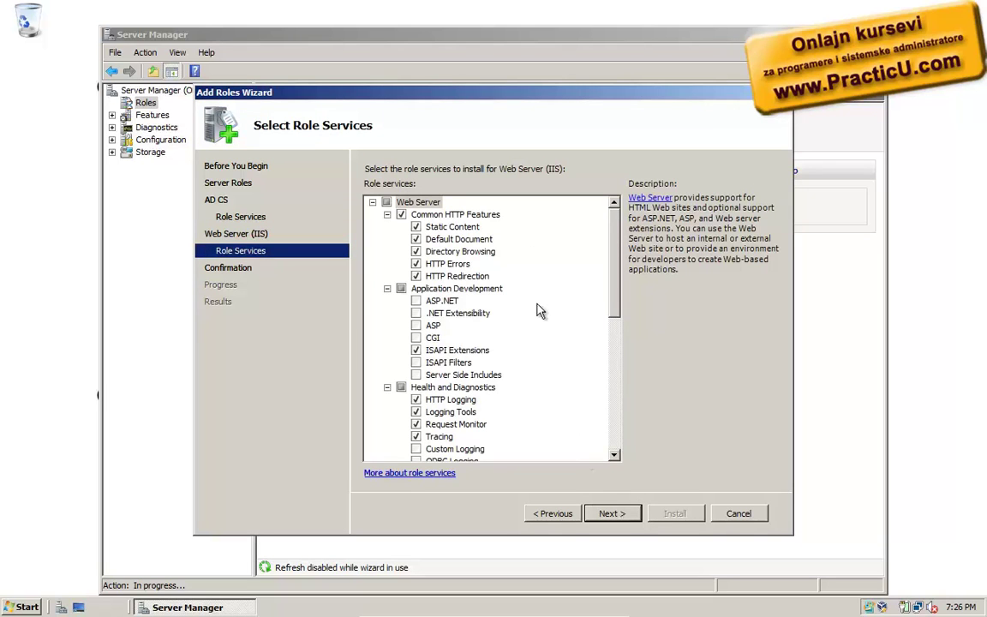
left_click(622, 520)
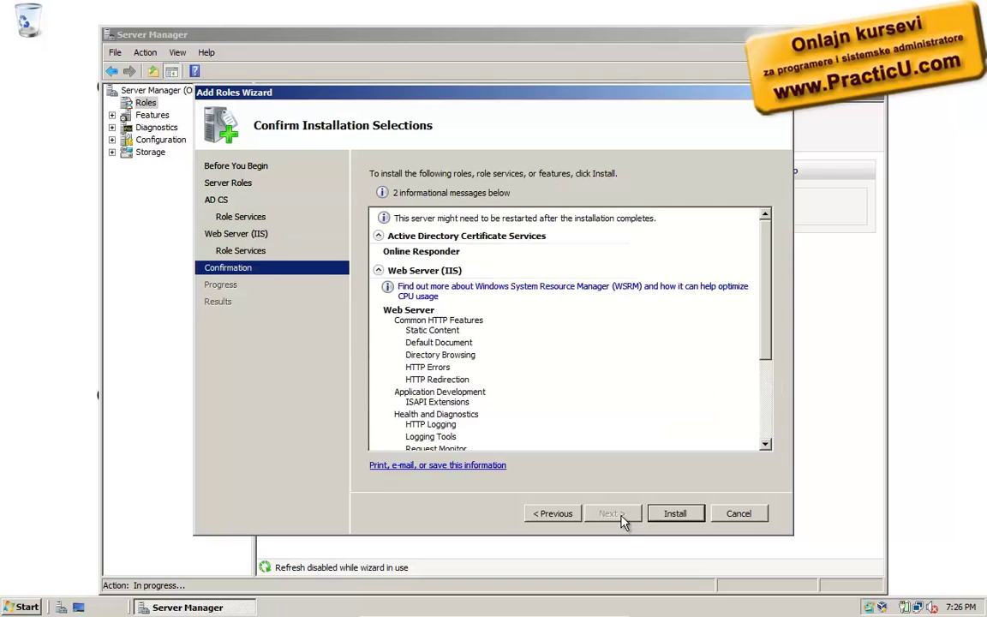
left_click(676, 514)
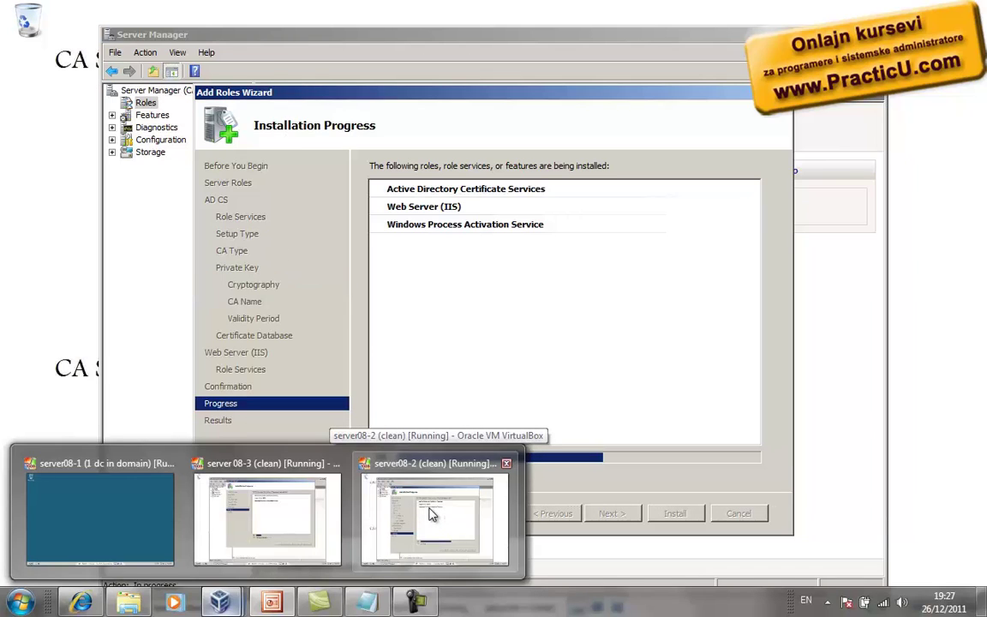
Step: Return to the server08-2 VM and close the wizard once installation succeeds
left_click(432, 514)
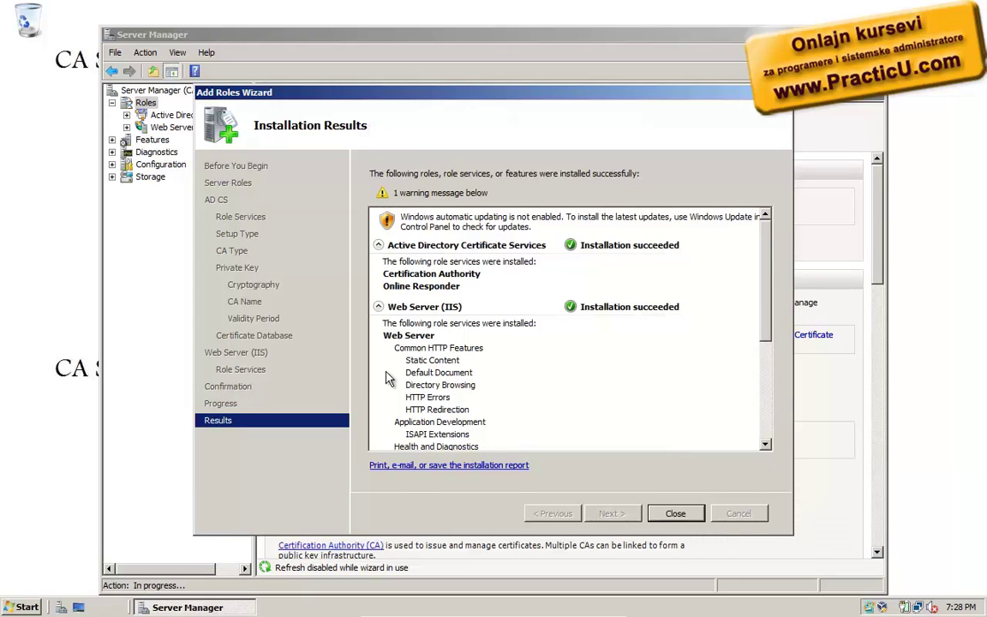
left_click(671, 515)
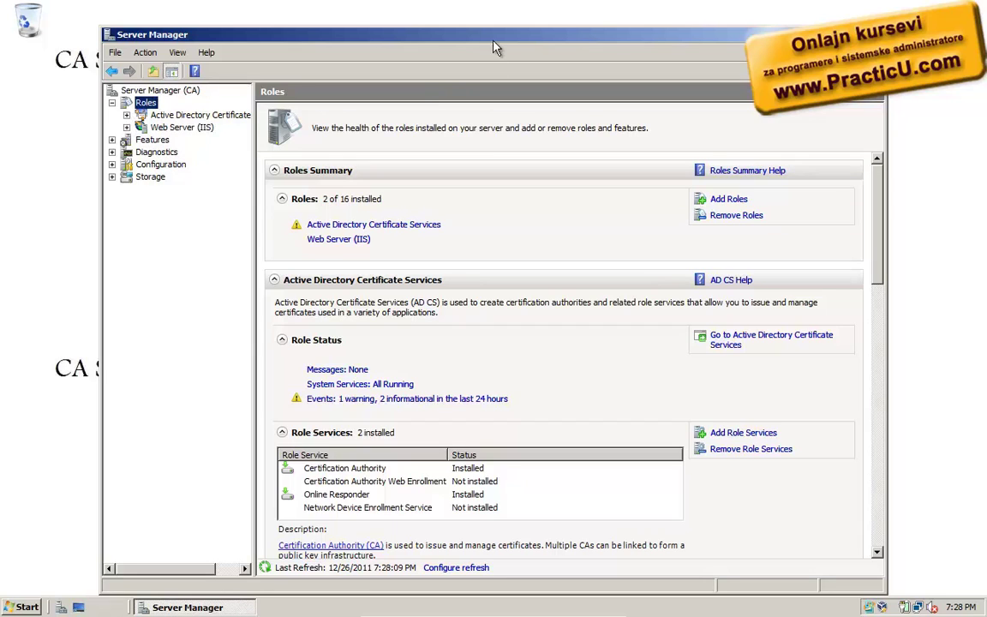
Step: Close Server Manager and open the Certification Authority console maximized with a wider navigation pane
key("alt+F4")
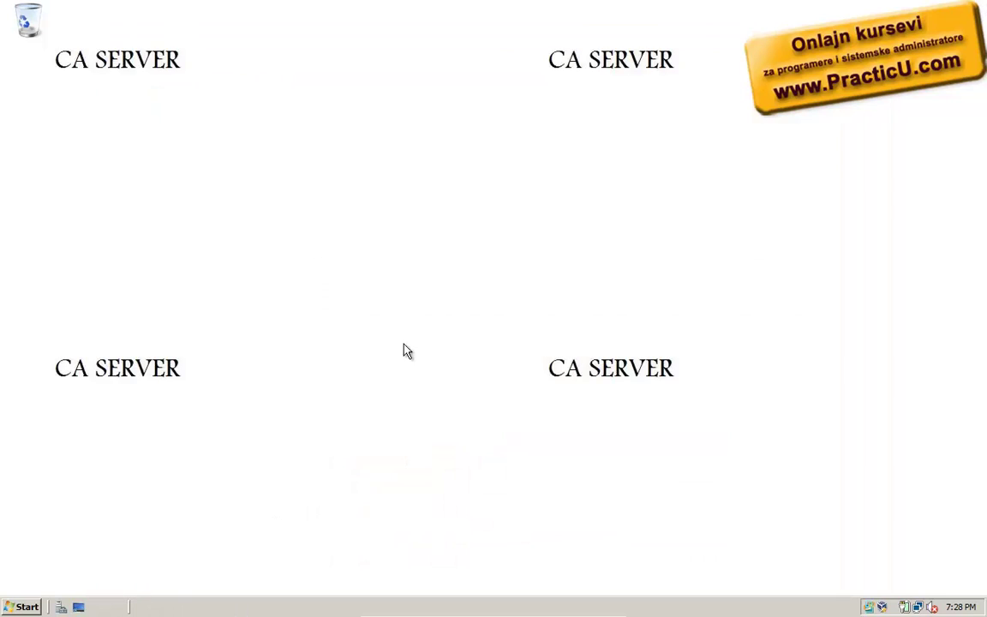
left_click(19, 607)
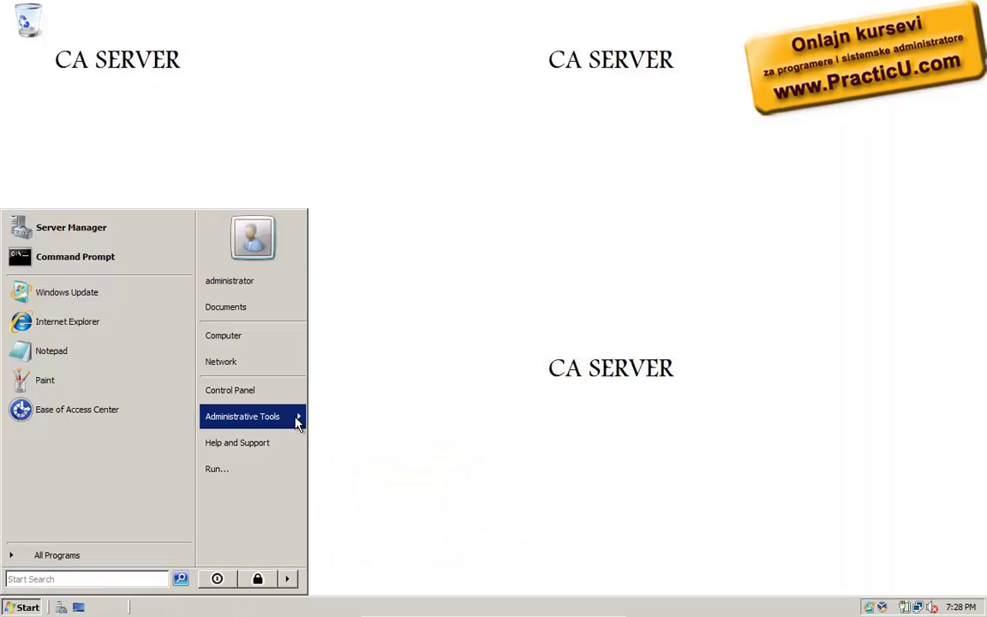
mouse_move(297, 420)
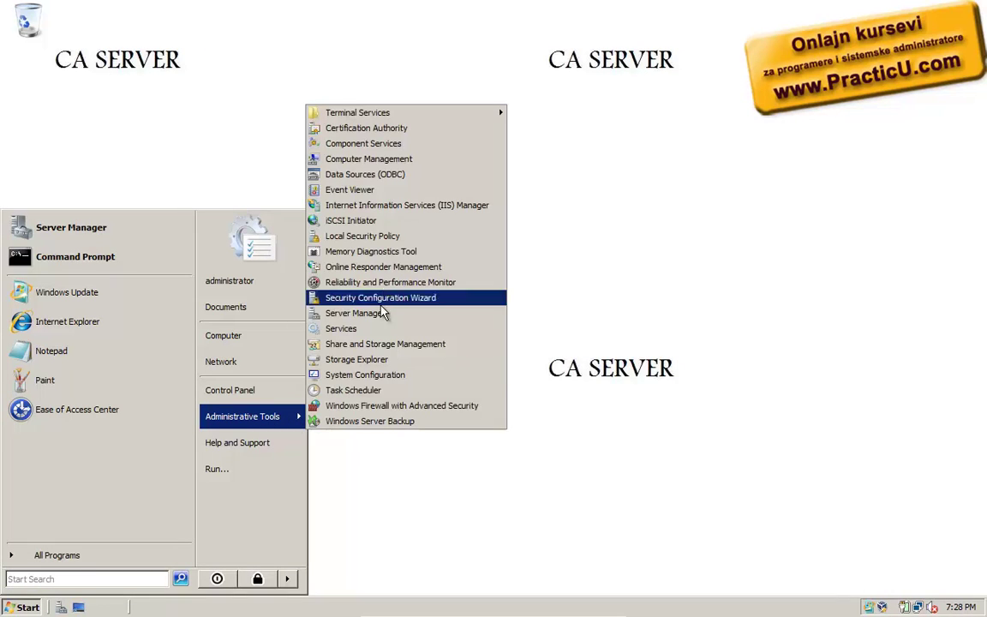
left_click(374, 131)
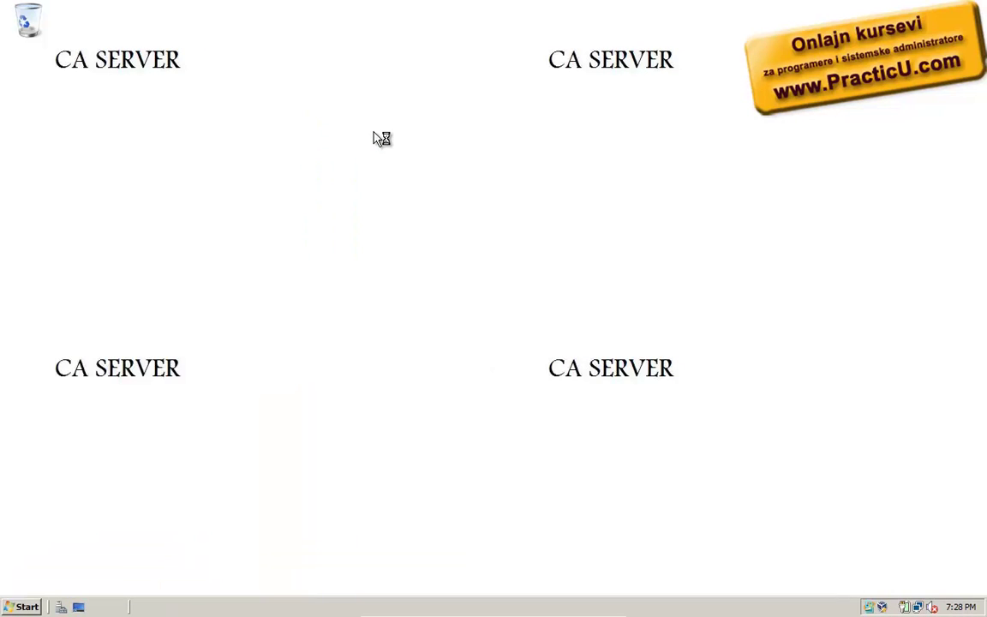
left_click(681, 162)
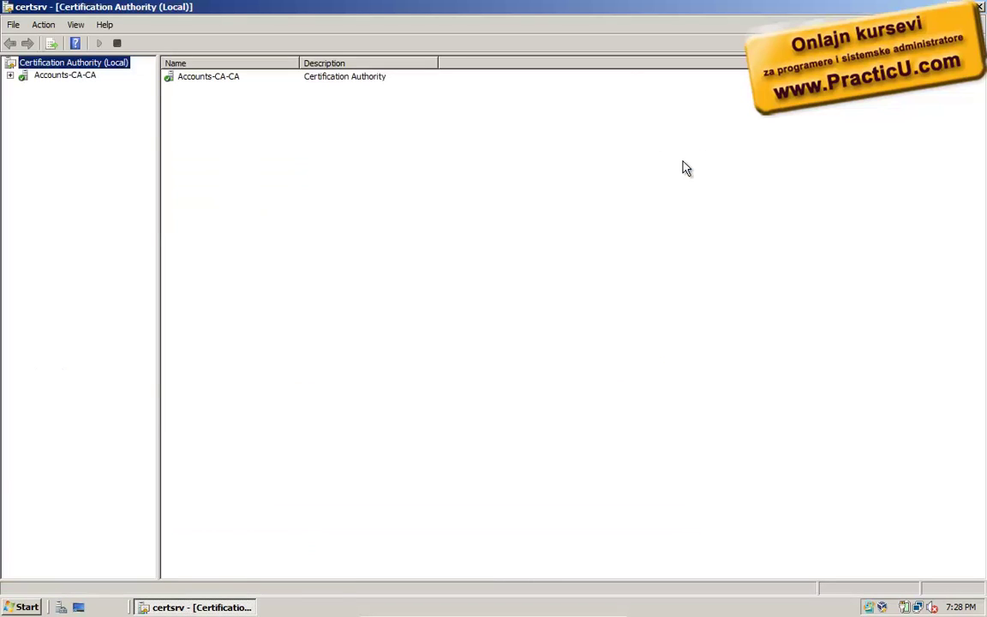
left_click_drag(159, 136, 220, 142)
Step: Manage Accounts-CA-CA's certificate templates, locate OCSP Response Signing and widen the name column
left_click(11, 75)
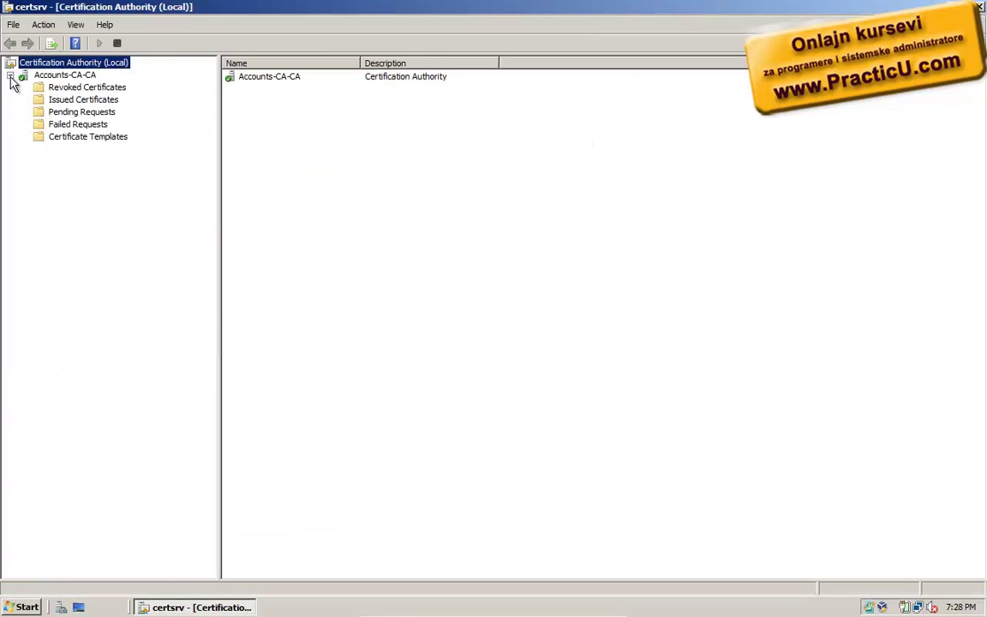
left_click(95, 138)
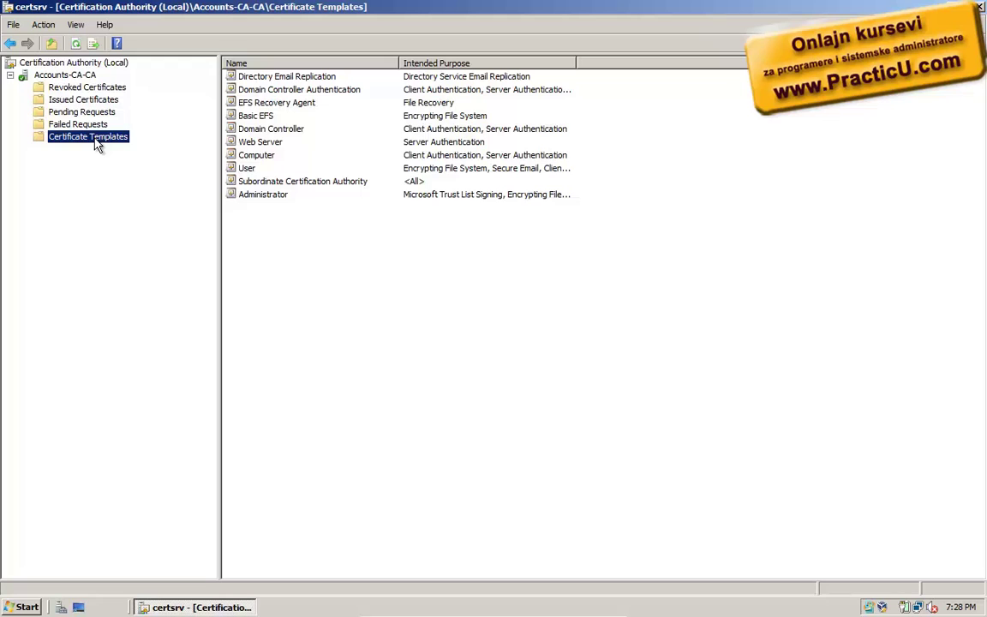
right_click(96, 146)
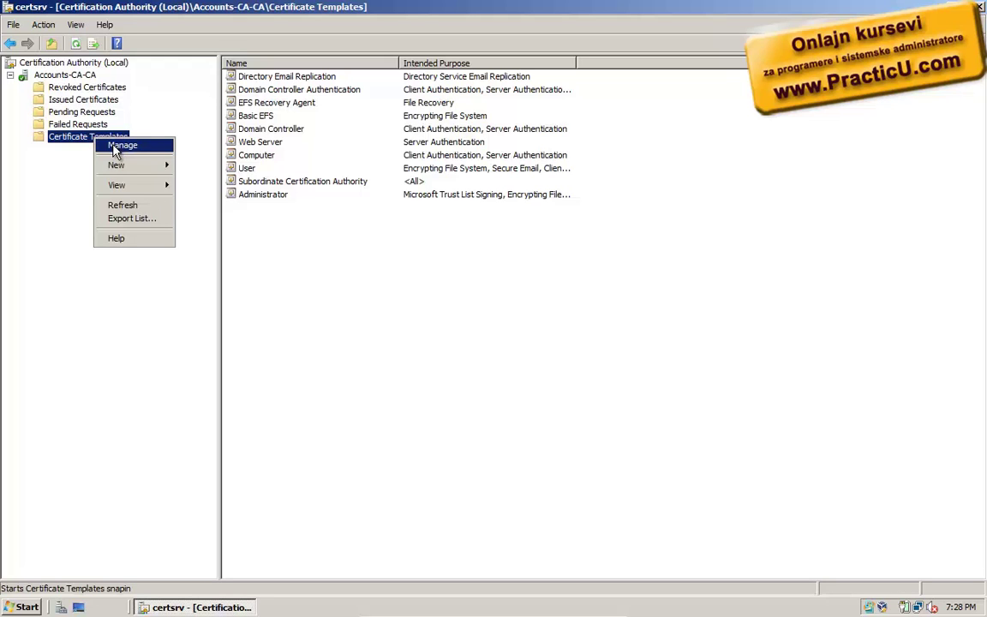
left_click(120, 145)
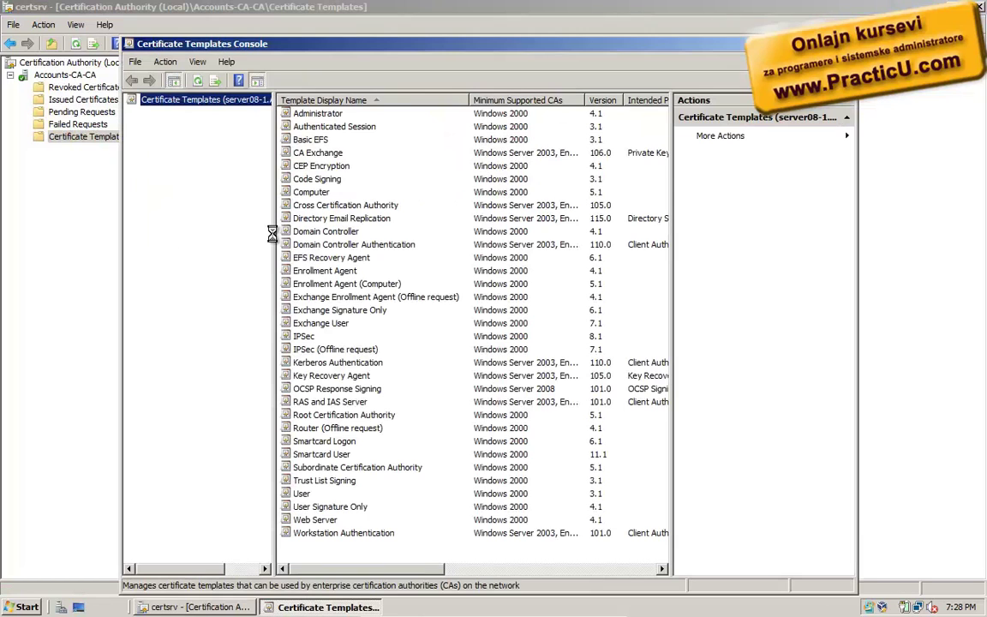
left_click(324, 271)
key("o")
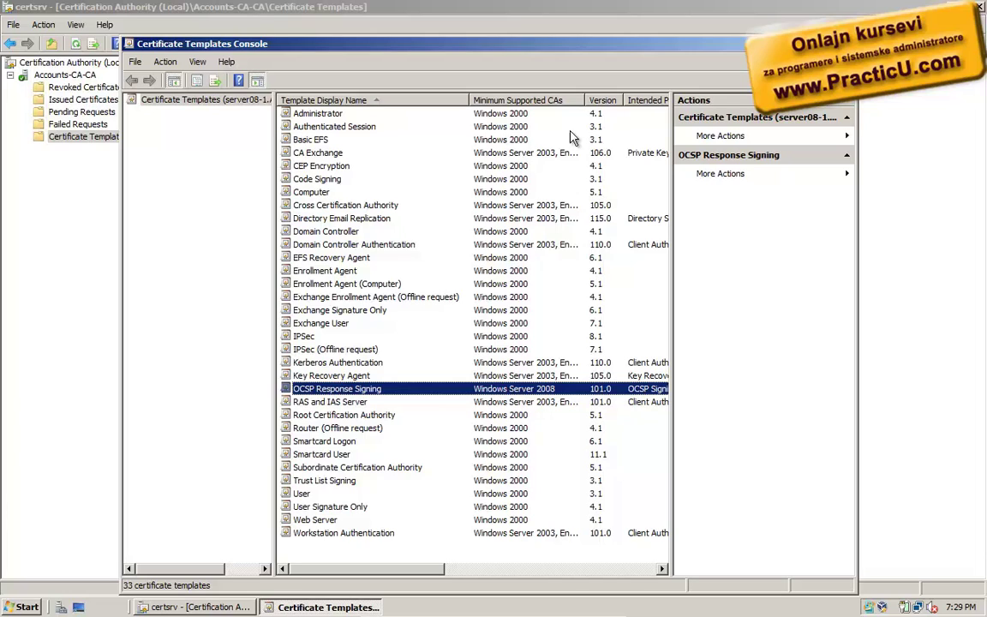
left_click_drag(470, 101, 539, 100)
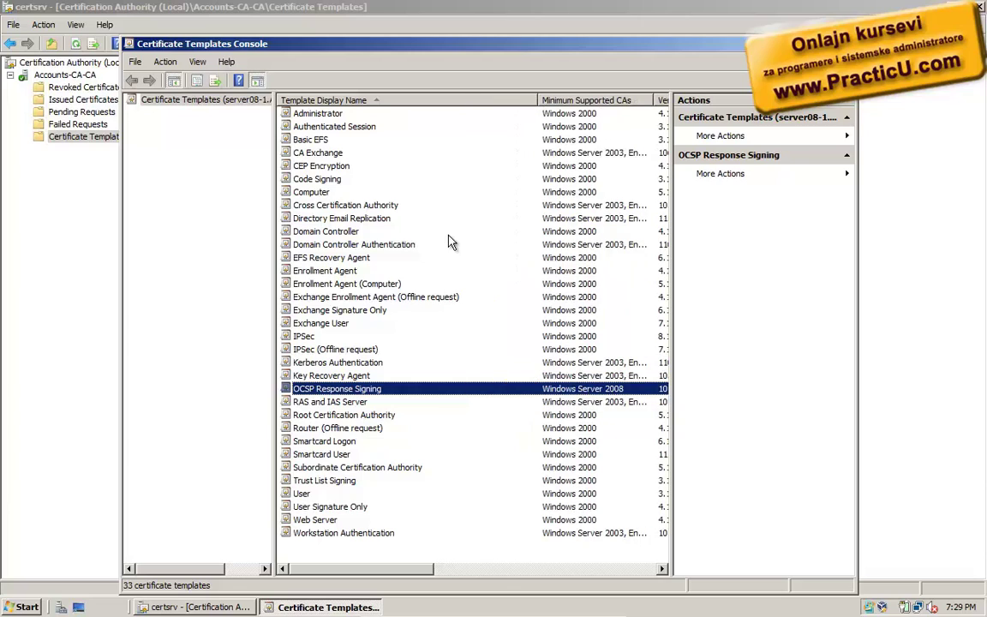
Step: Duplicate OCSP Response Signing (Windows Server 2008) as 'OCSP Response Signing 2011', published in Active Directory
right_click(344, 392)
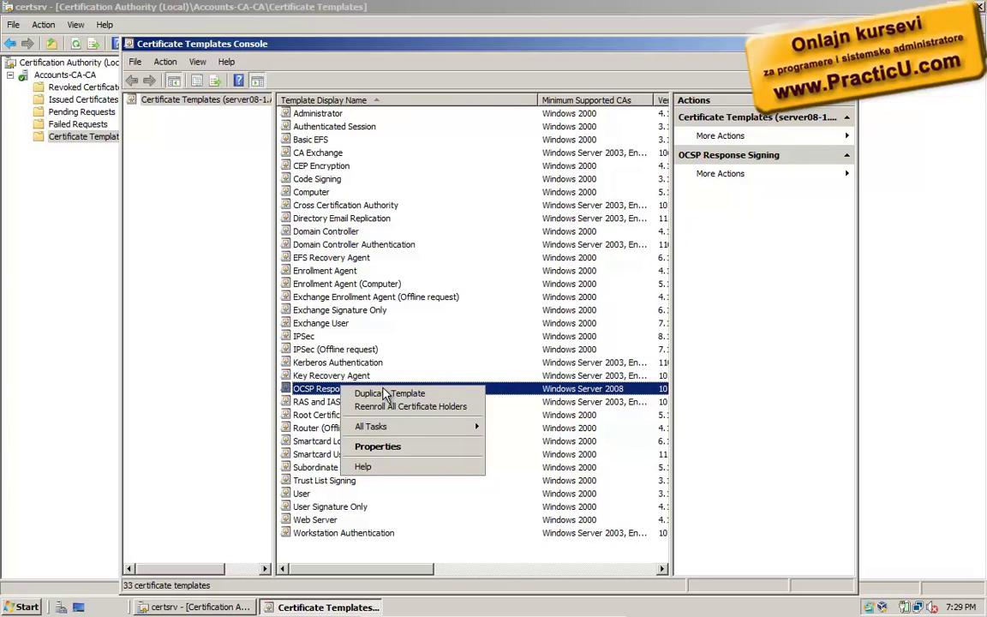
left_click(384, 394)
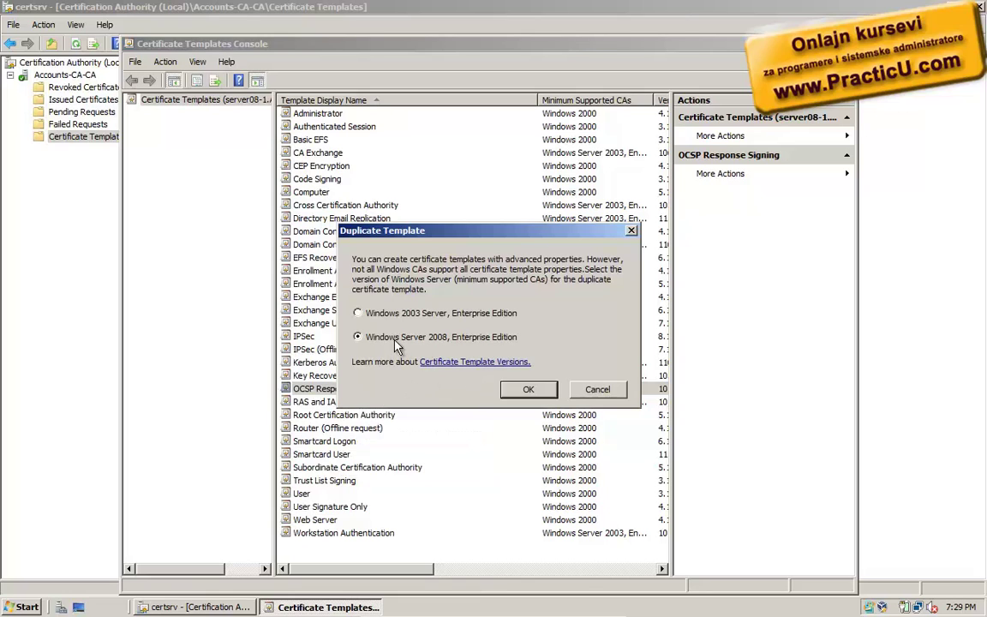
left_click(529, 389)
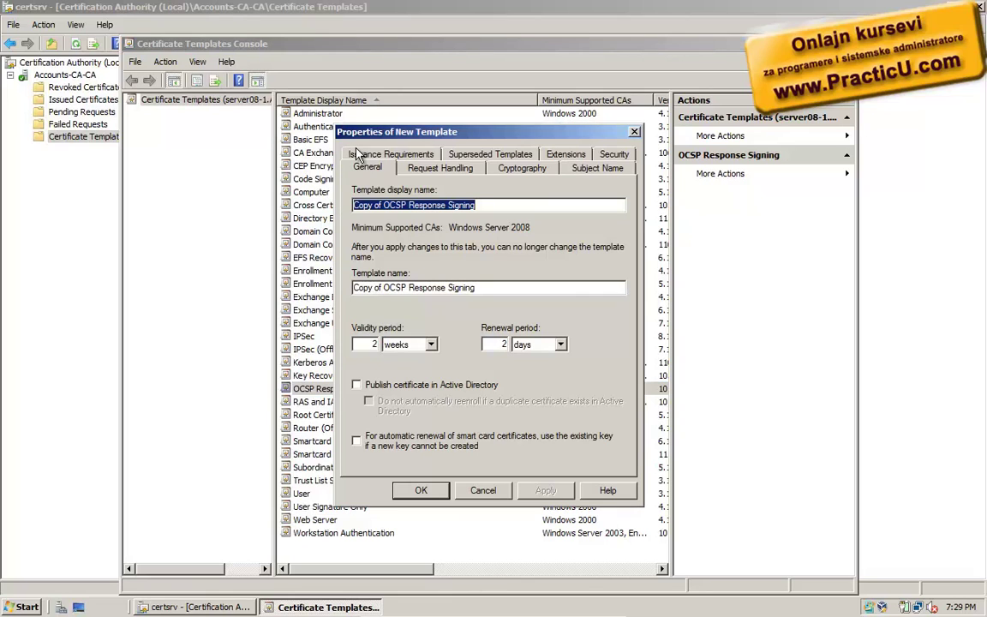
left_click(383, 205)
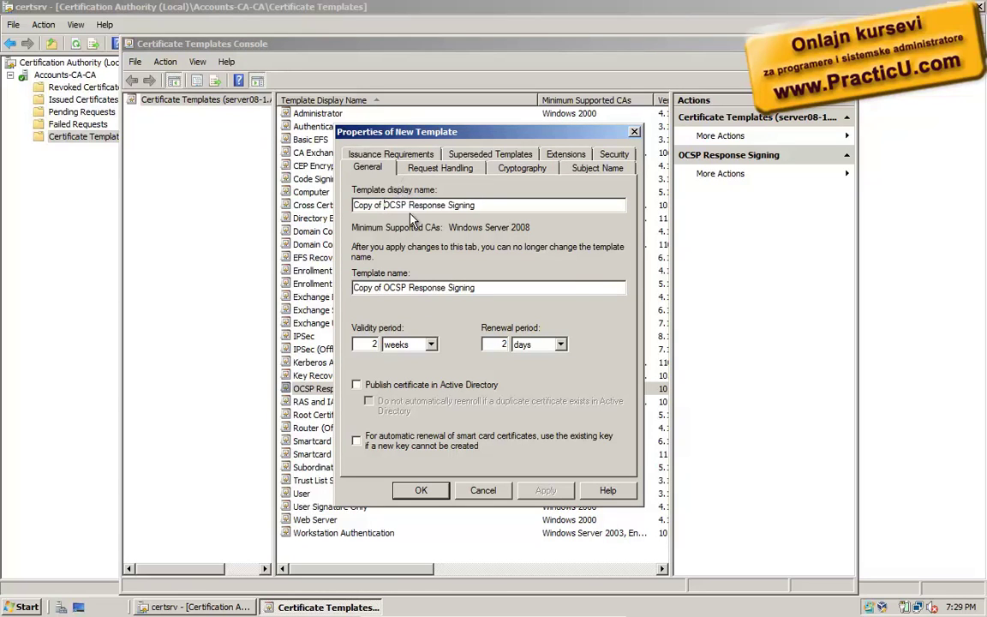
key("BackSpace")
key("BackSpace")
key("BackSpace")
key("BackSpace")
key("BackSpace")
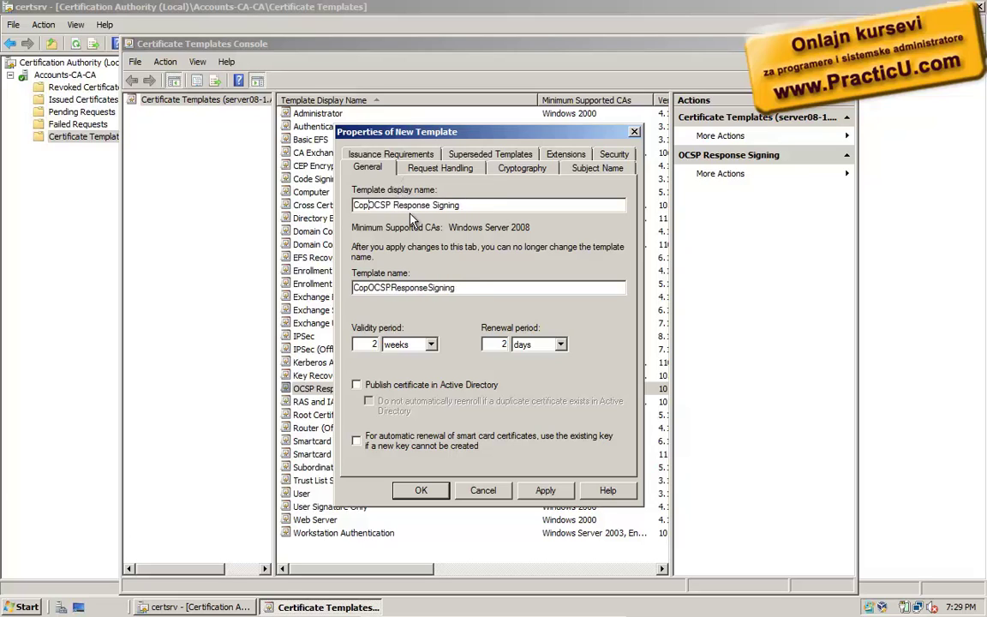
key("BackSpace")
key("BackSpace")
key("BackSpace")
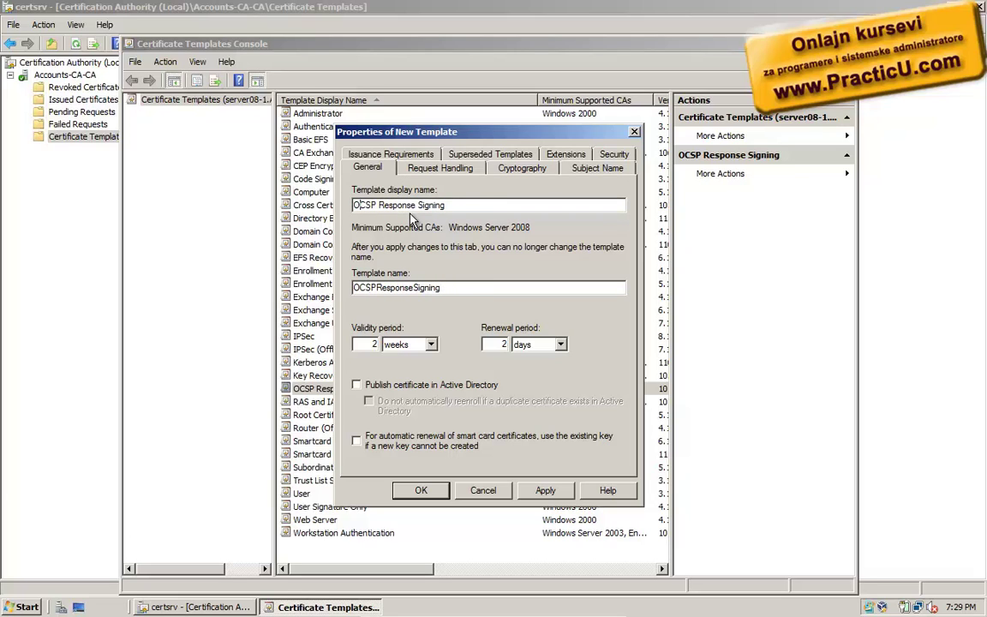
key("End")
type("2011")
left_click(357, 385)
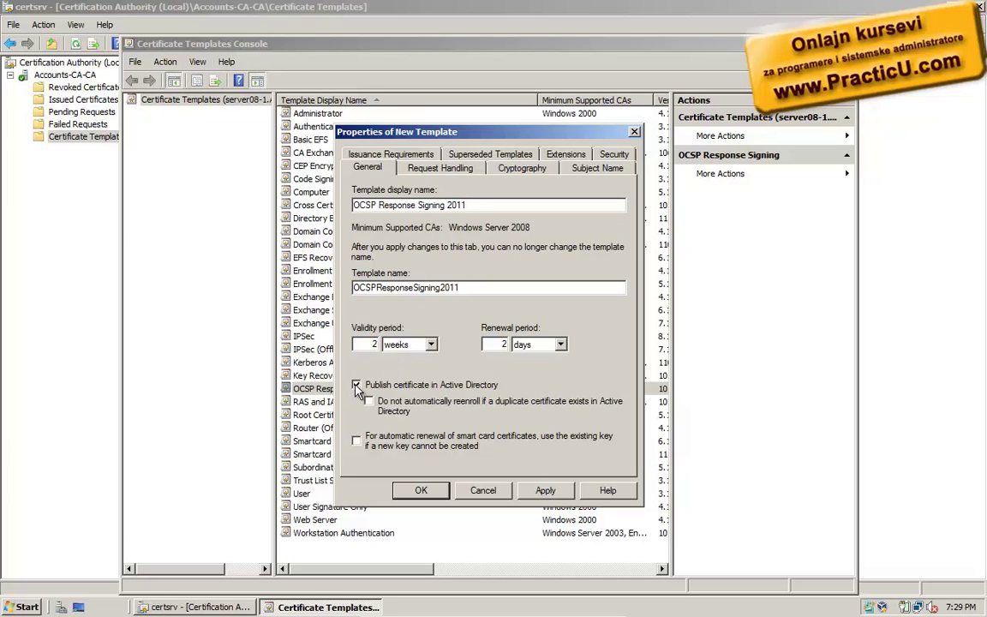
left_click(619, 157)
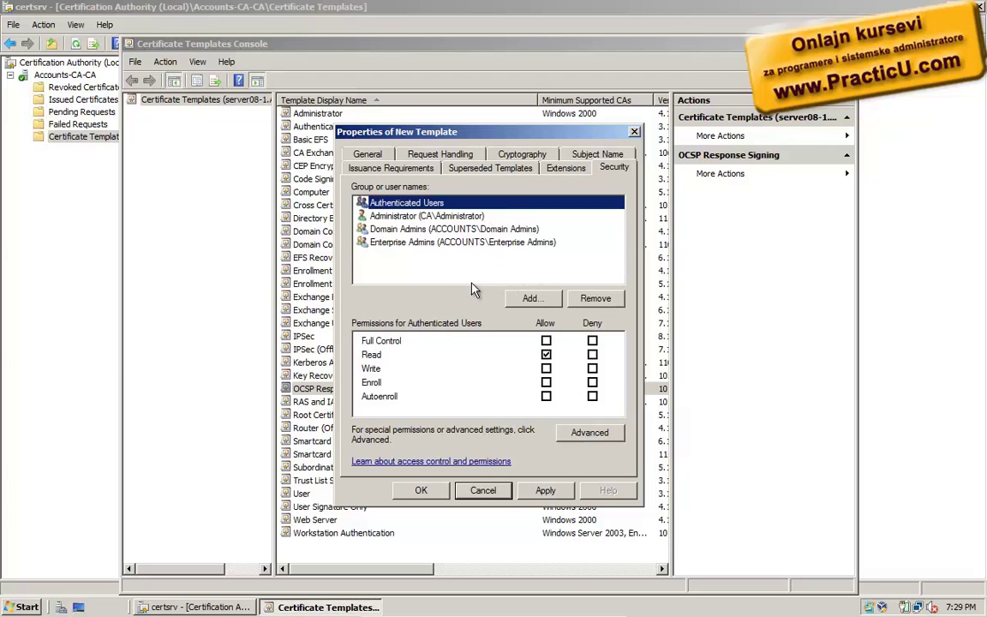
Step: Add the OR computer account to the template's permissions, searching computers only
left_click(521, 298)
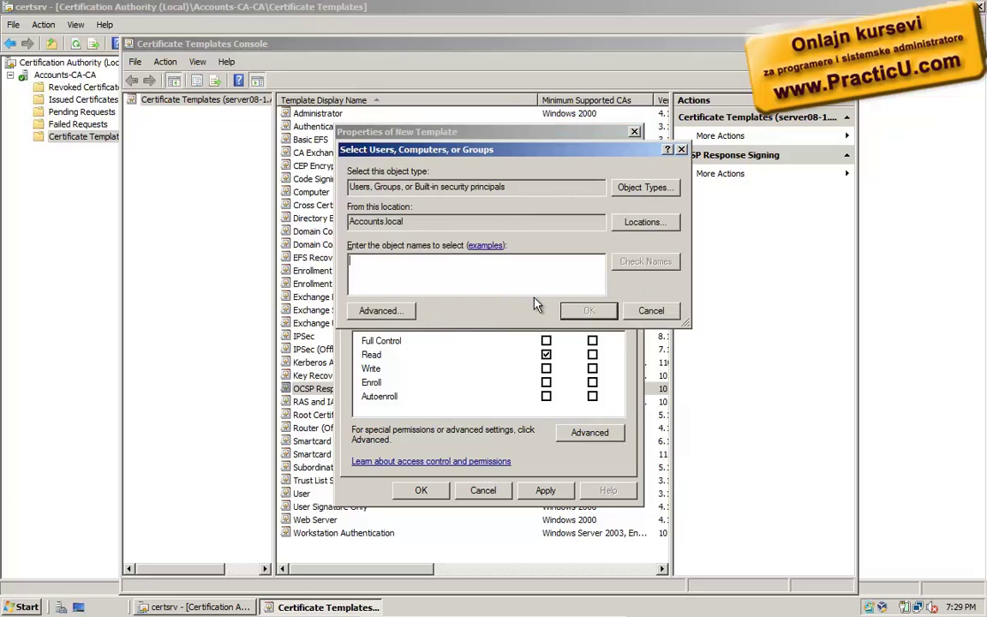
left_click(639, 188)
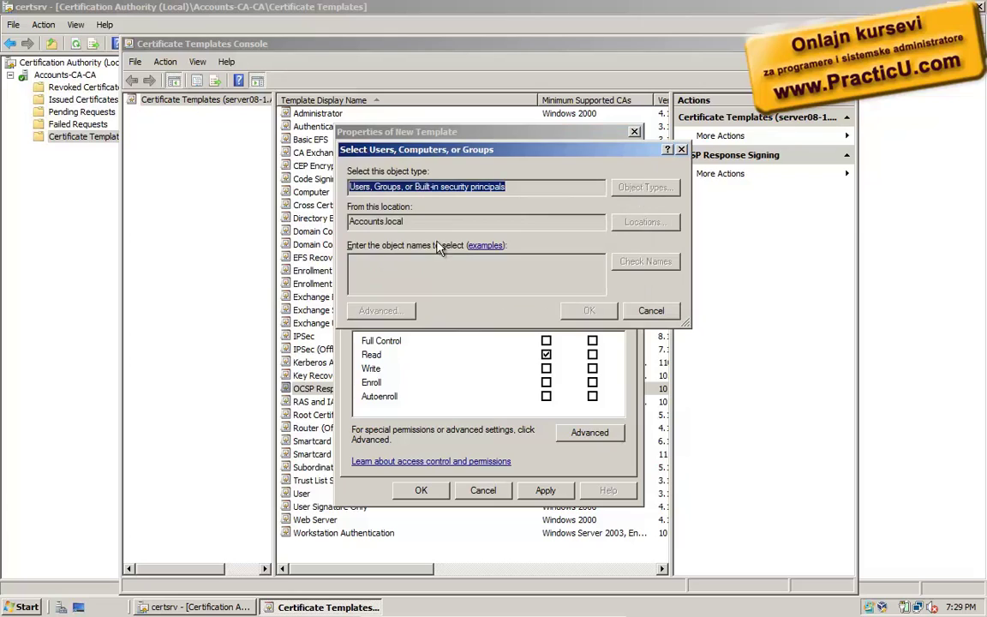
left_click(359, 243)
left_click(362, 255)
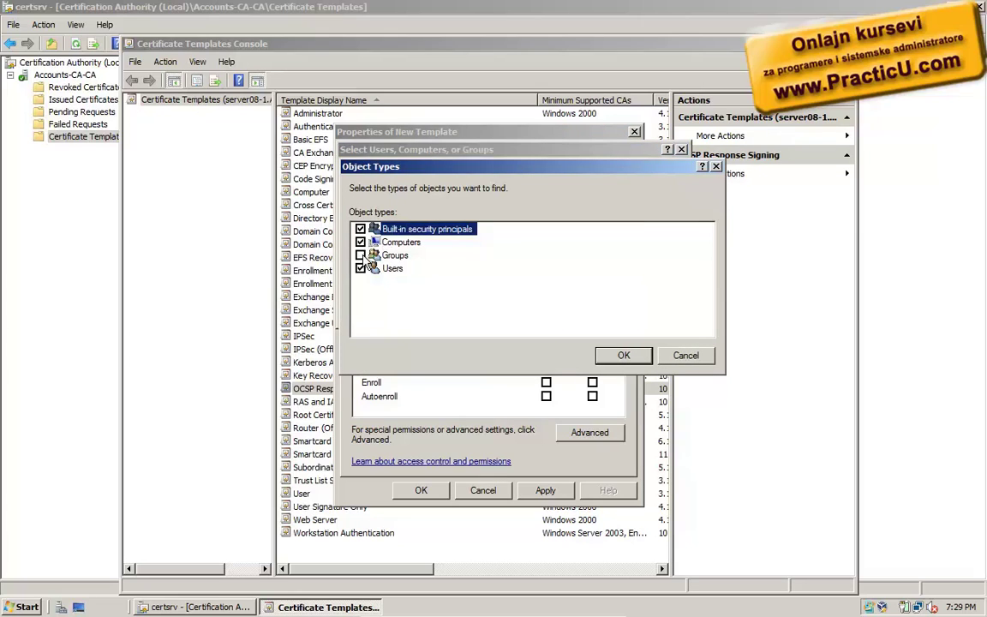
left_click(361, 269)
left_click(361, 229)
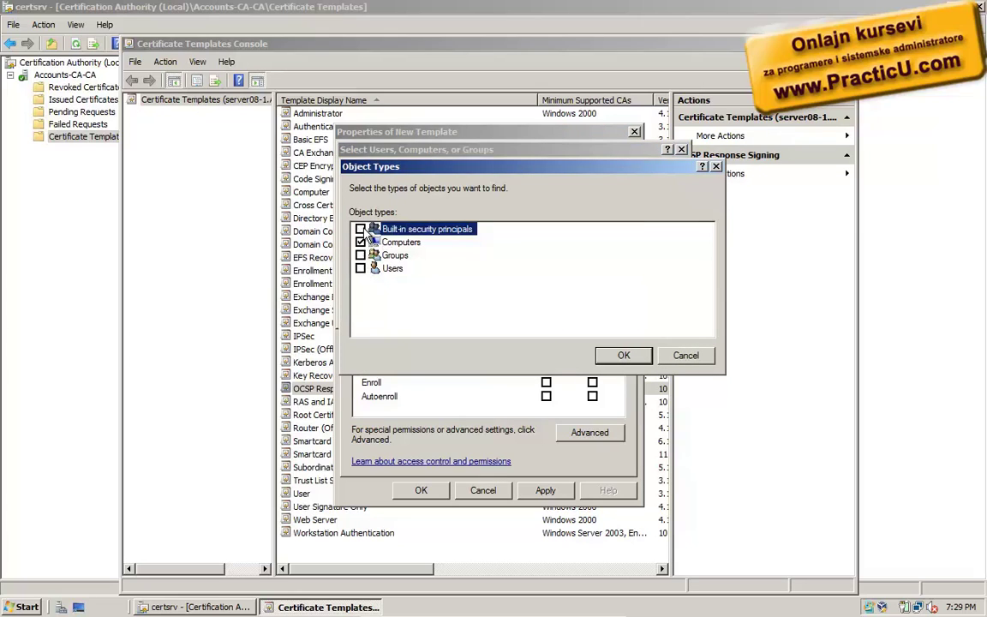
left_click(624, 355)
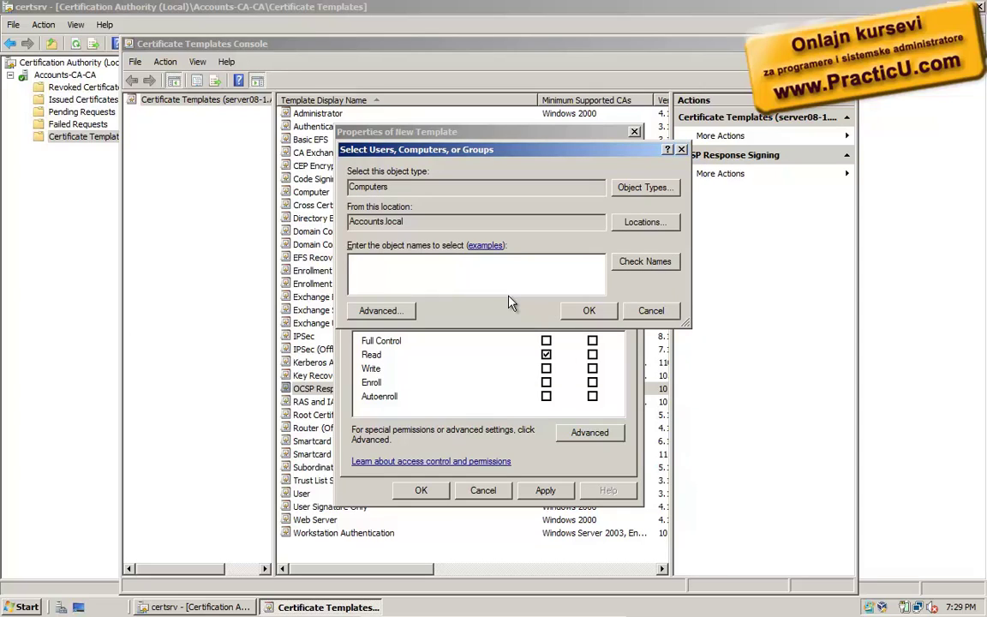
type("or")
left_click(643, 266)
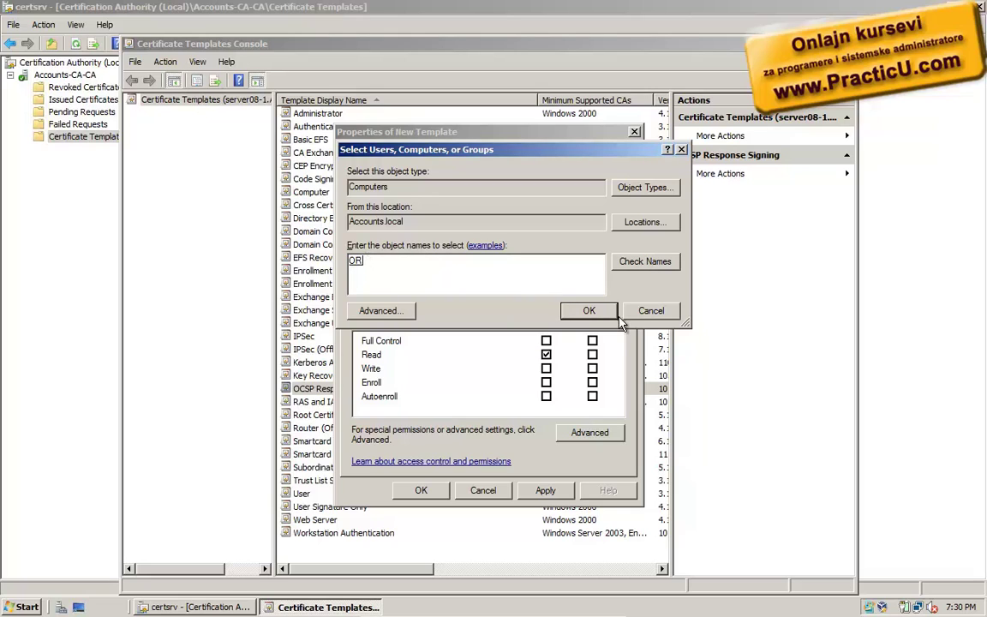
left_click(590, 310)
Step: Allow OR Enroll and Autoenroll, then apply and save the template
left_click(454, 257)
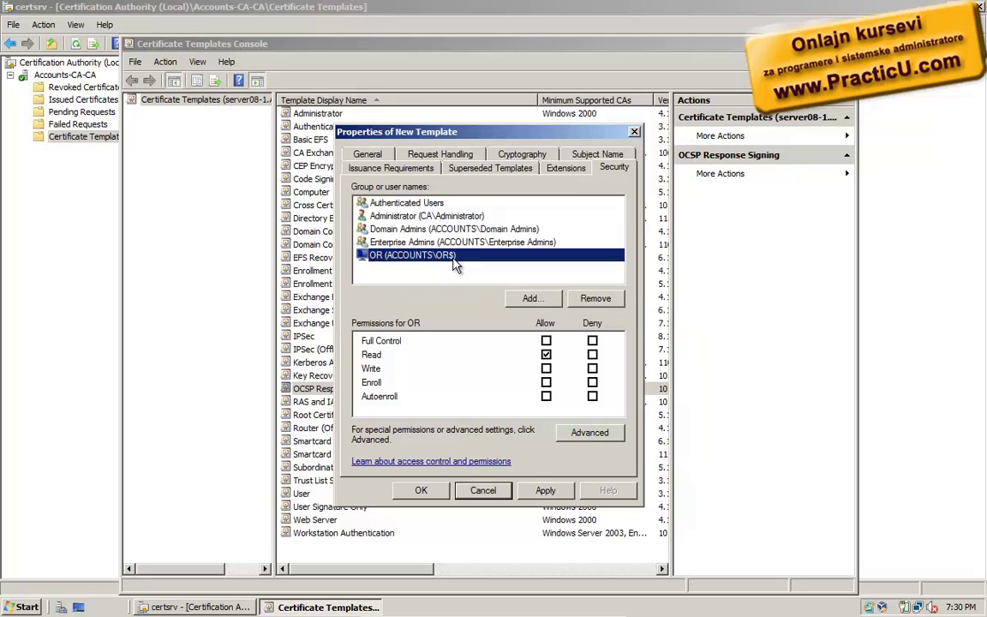
left_click(546, 382)
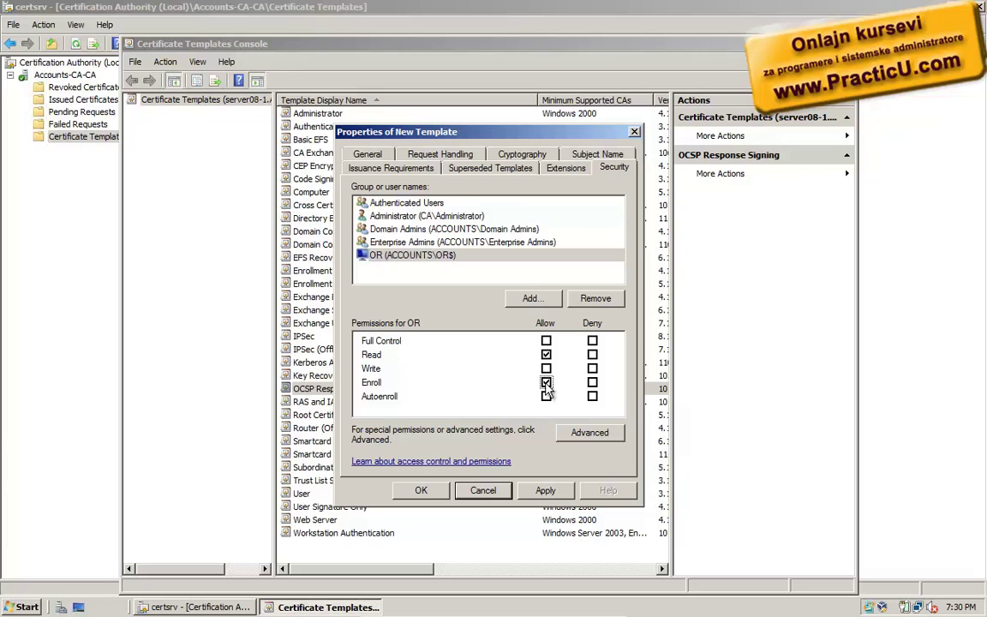
left_click(546, 396)
left_click(546, 491)
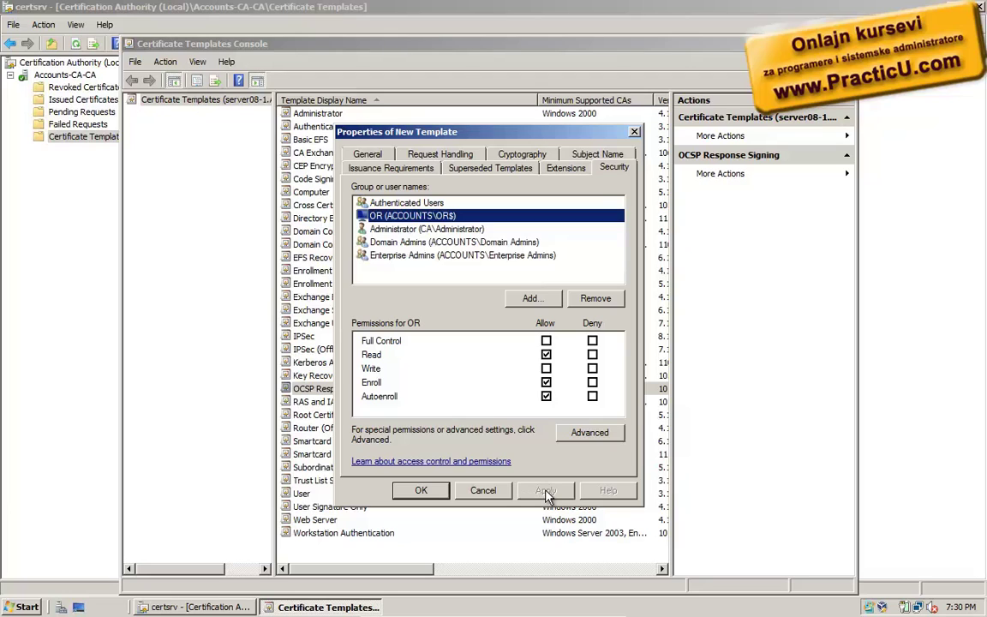
left_click(429, 491)
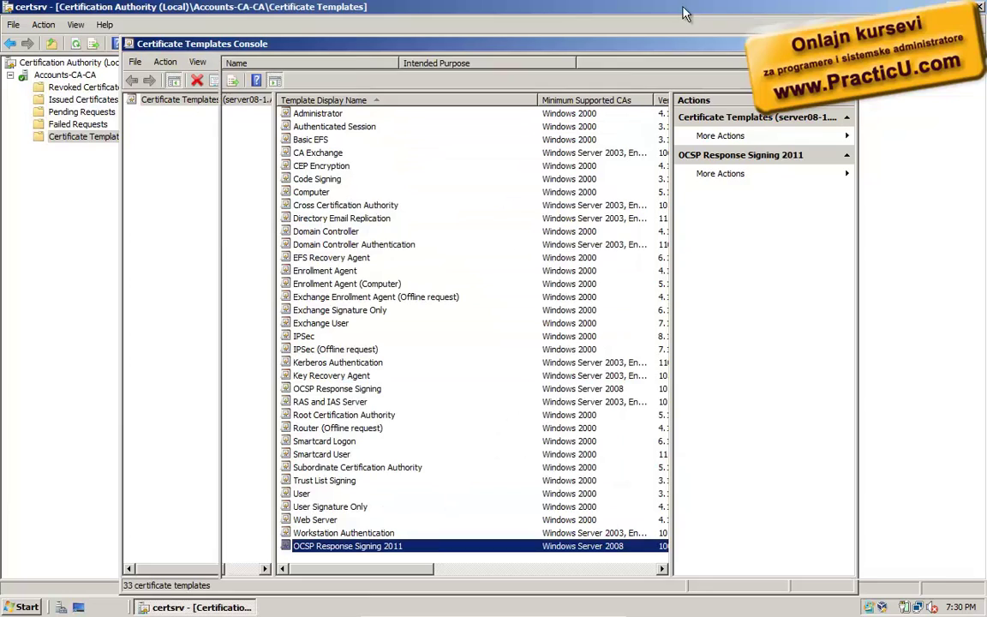
Step: Close the Certificate Templates Console and widen the Name column of Accounts-CA-CA's Certificate Templates list
left_click(847, 44)
left_click(116, 139)
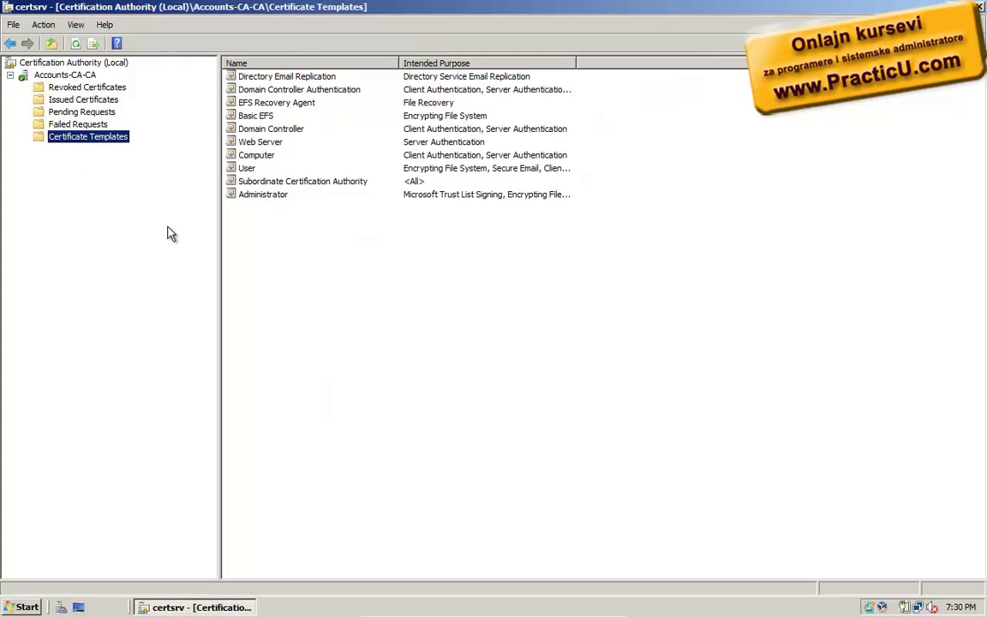
right_click(87, 140)
left_click(98, 148)
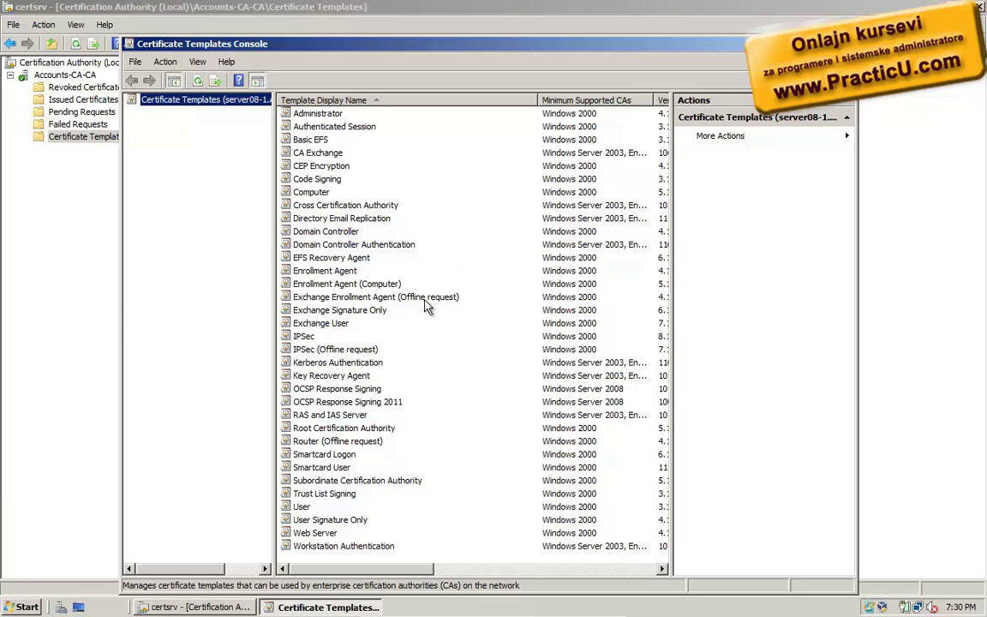
left_click(846, 44)
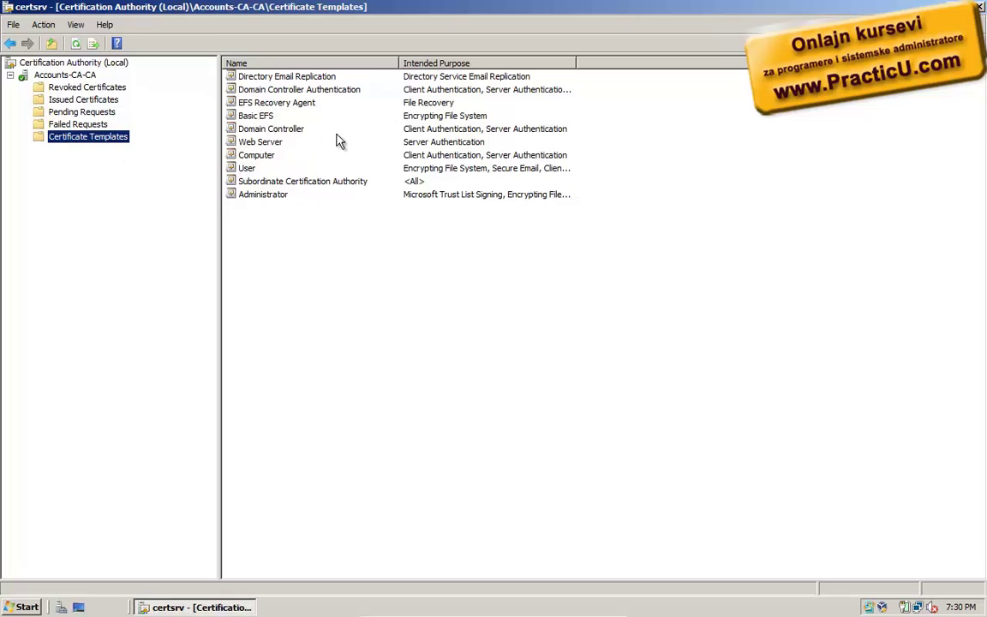
left_click_drag(398, 63, 482, 63)
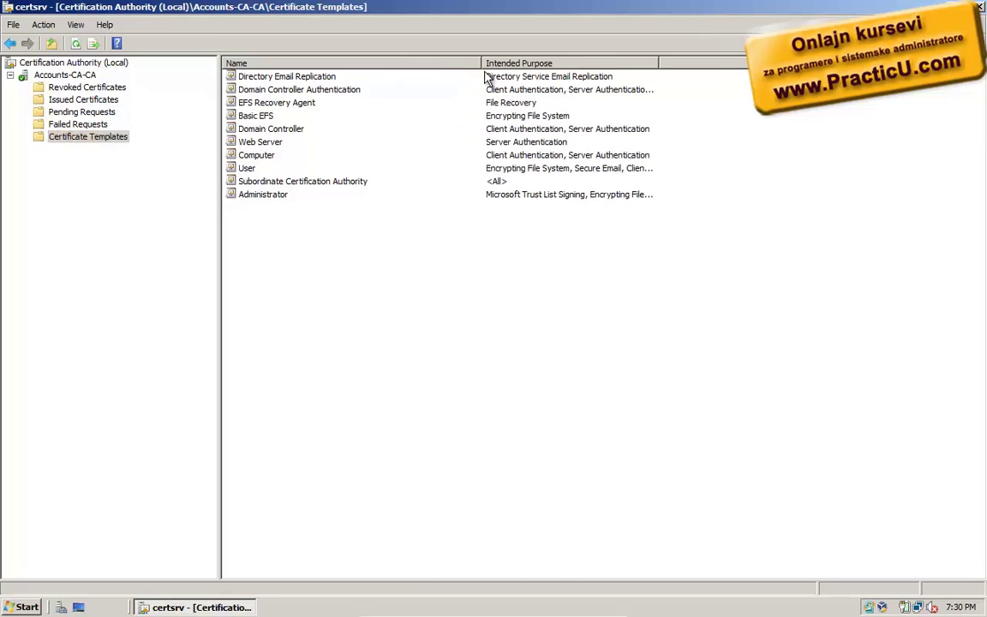
Step: Add OCSP Response Signing 2011 as a Certificate Template to Issue on Accounts-CA-CA
right_click(105, 138)
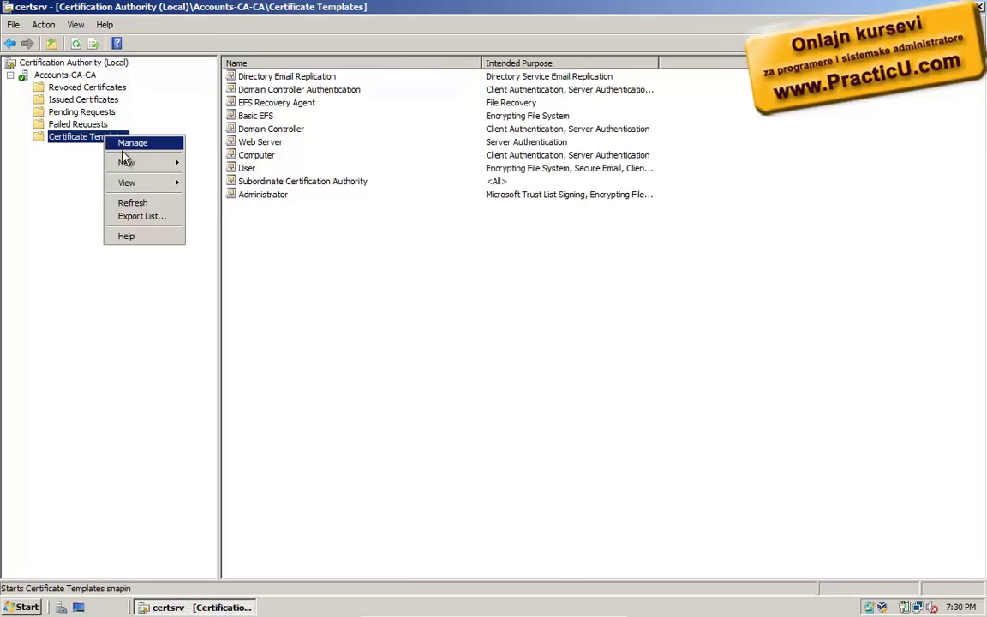
mouse_move(126, 162)
left_click(209, 163)
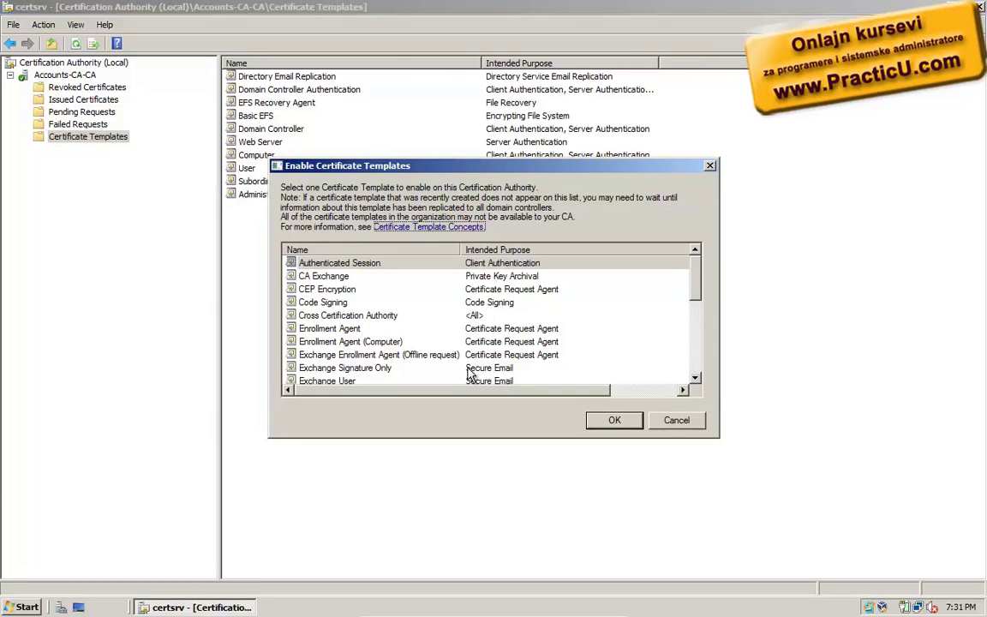
scroll(630, 291, "down", 3)
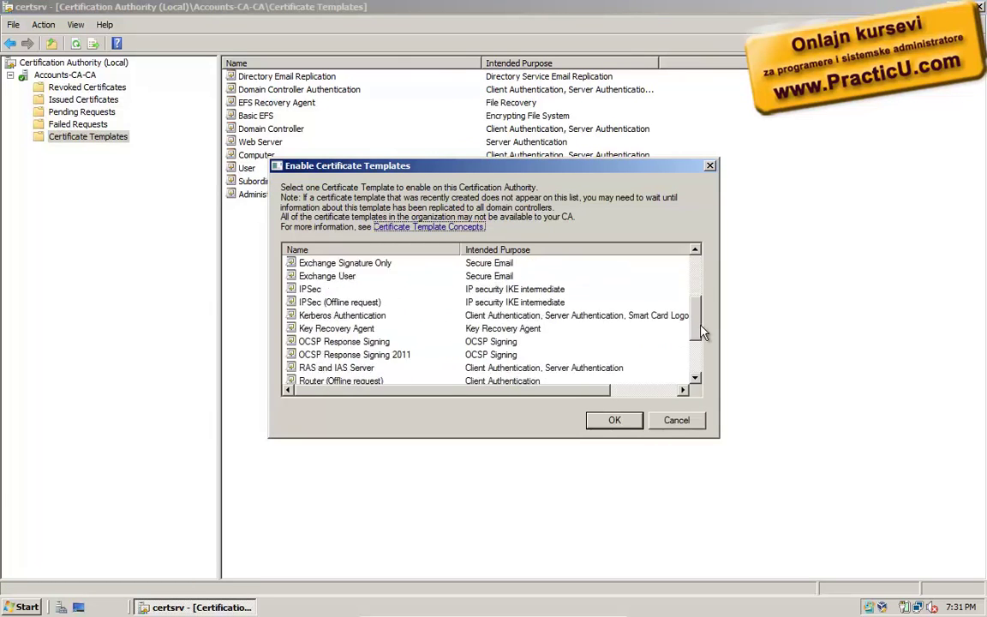
left_click(339, 329)
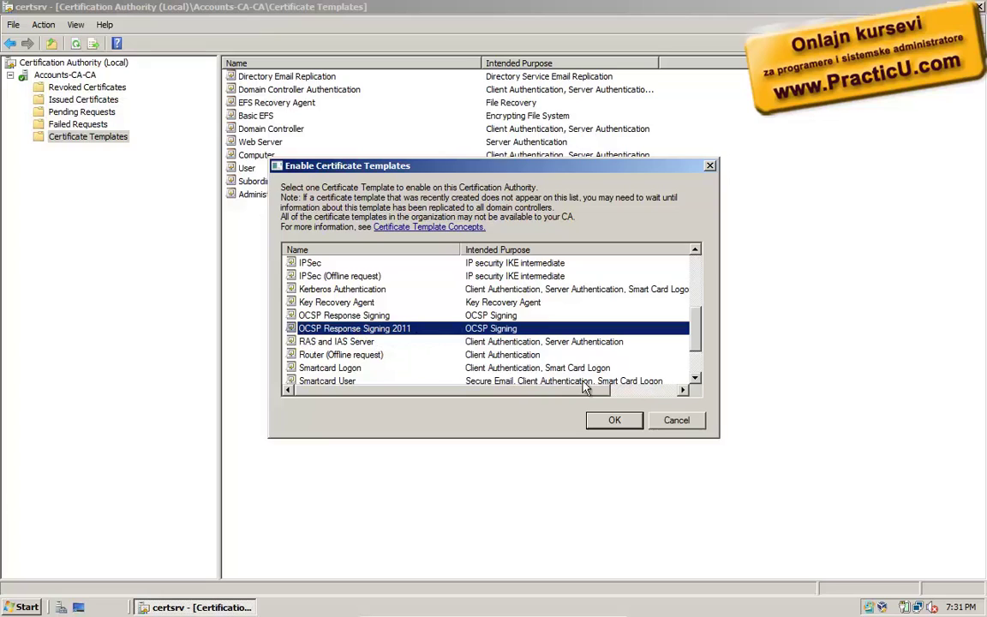
left_click(622, 421)
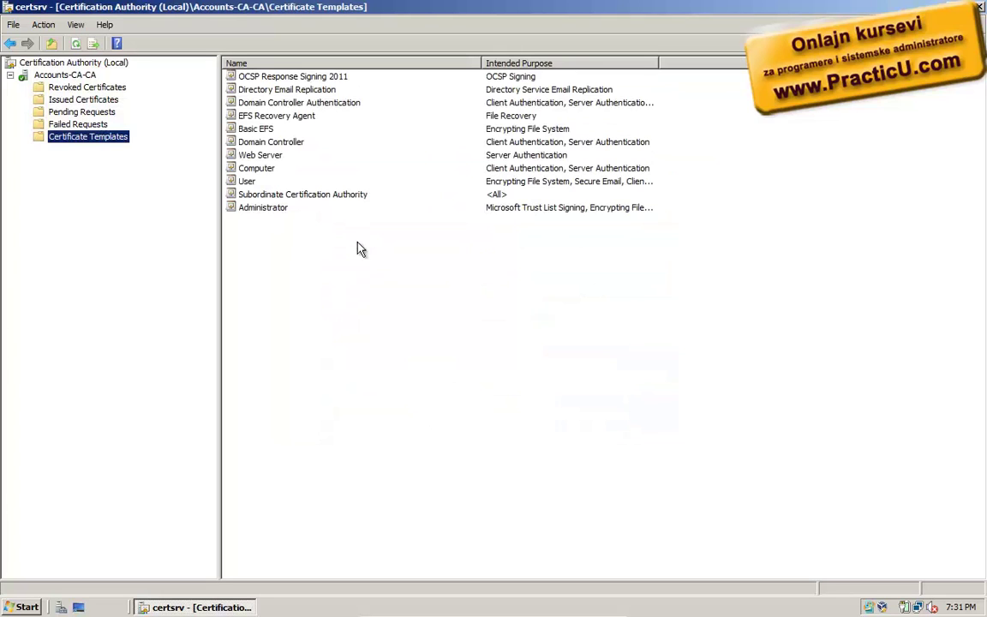
left_click(281, 80)
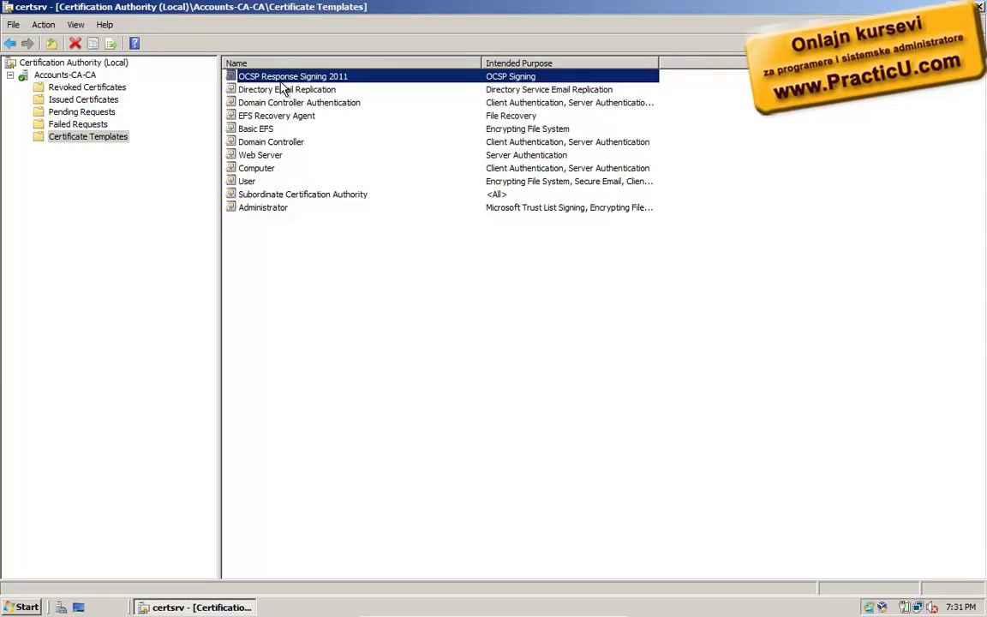
left_click(83, 77)
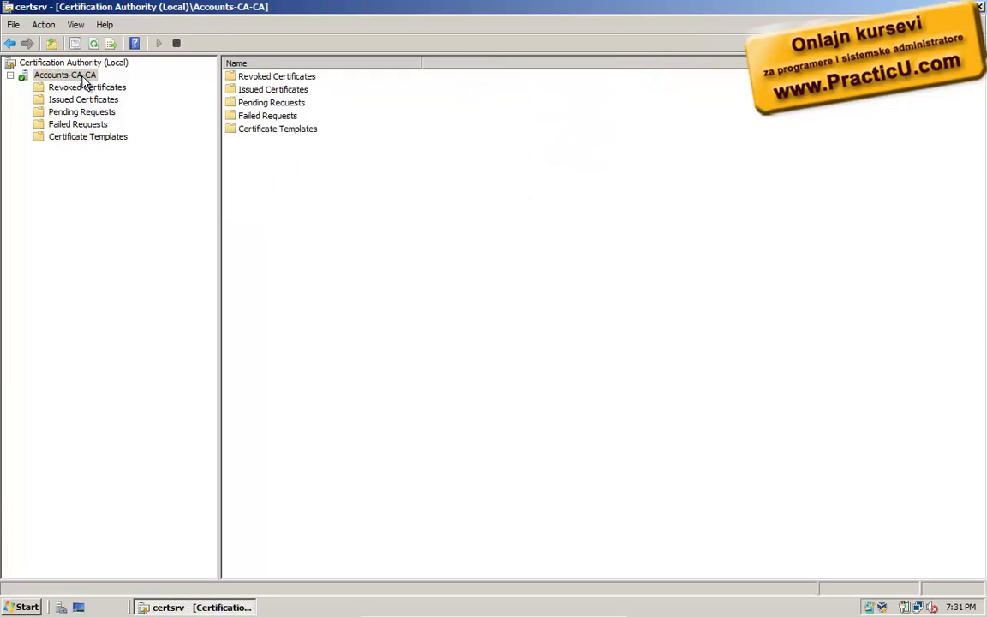
right_click(84, 77)
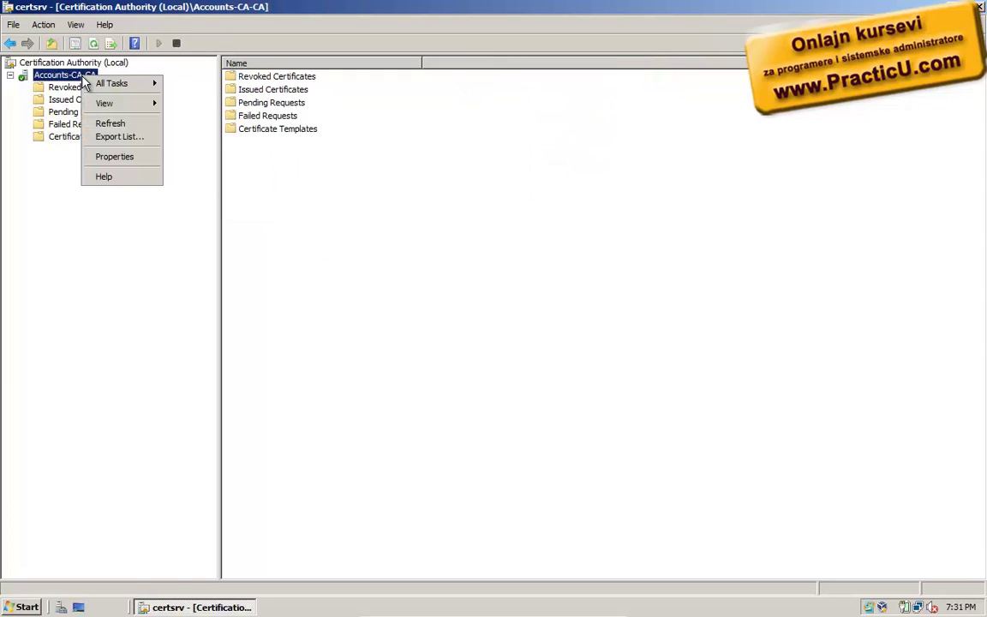
left_click(119, 158)
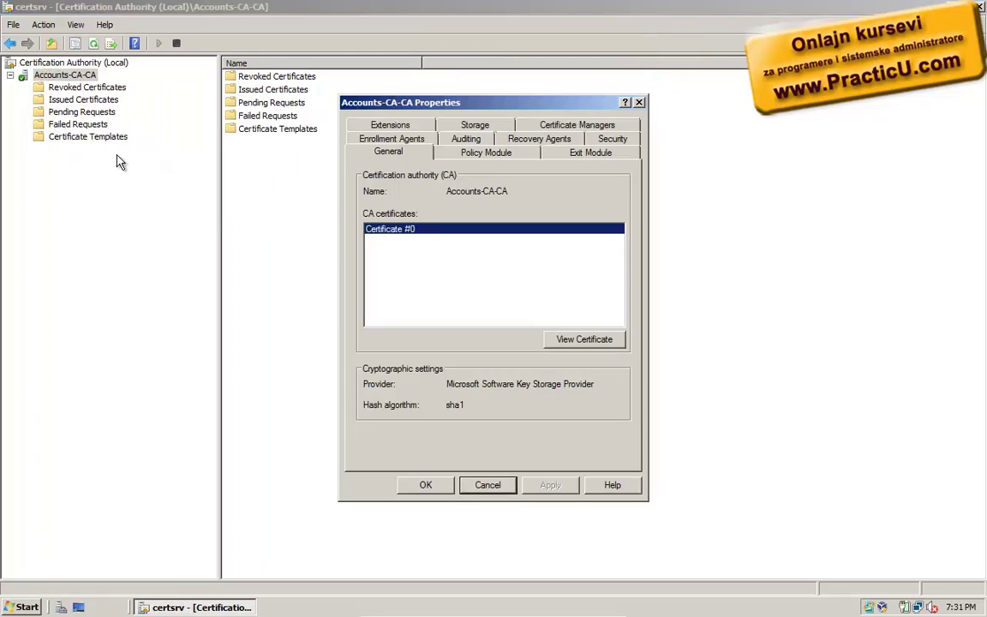
left_click(390, 125)
left_click(394, 190)
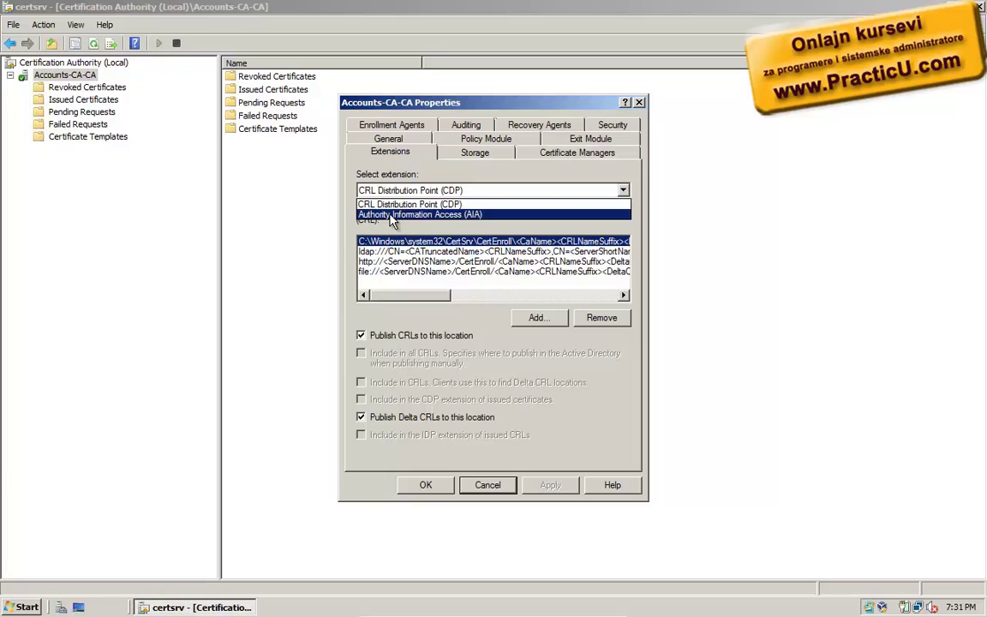
left_click(390, 214)
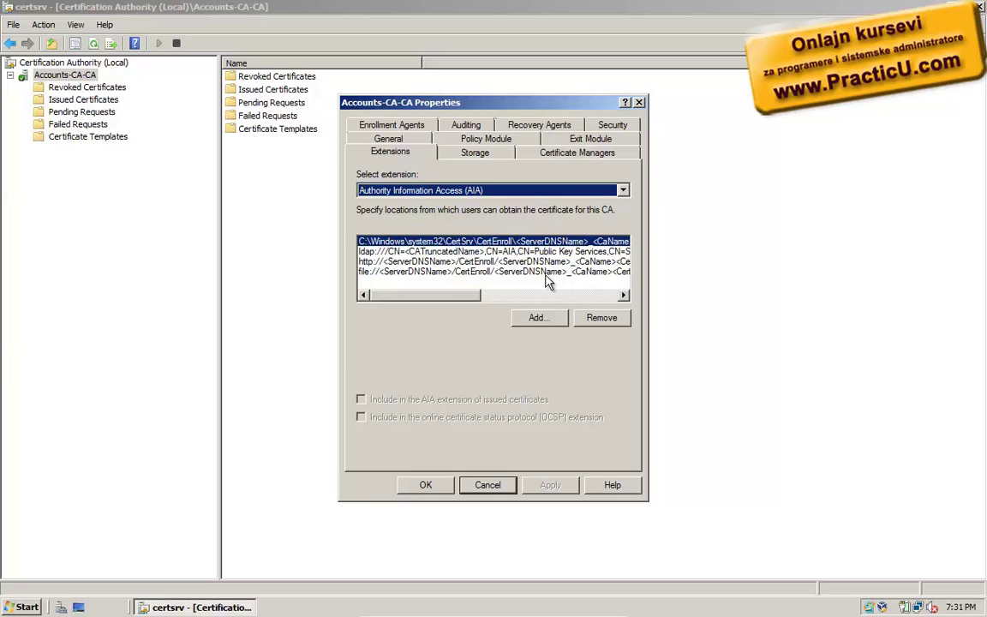
left_click(531, 319)
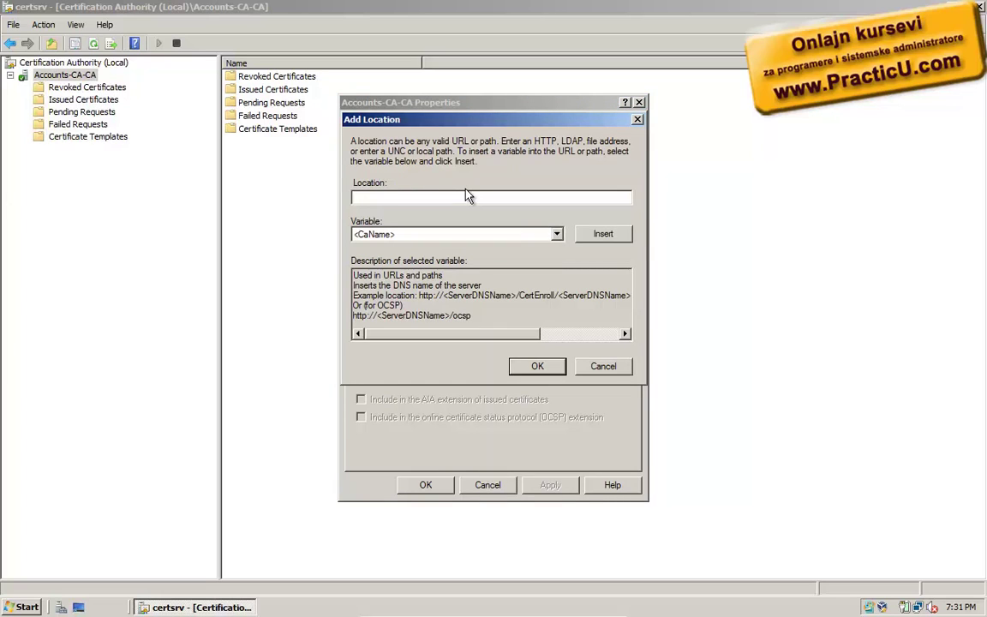
type("http://or/ocsp")
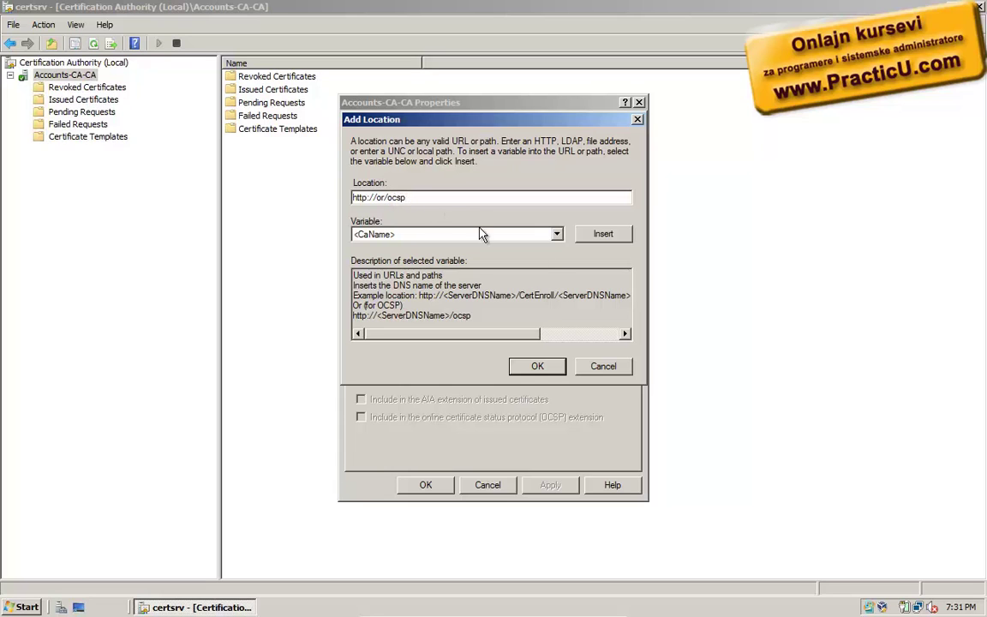
left_click(537, 367)
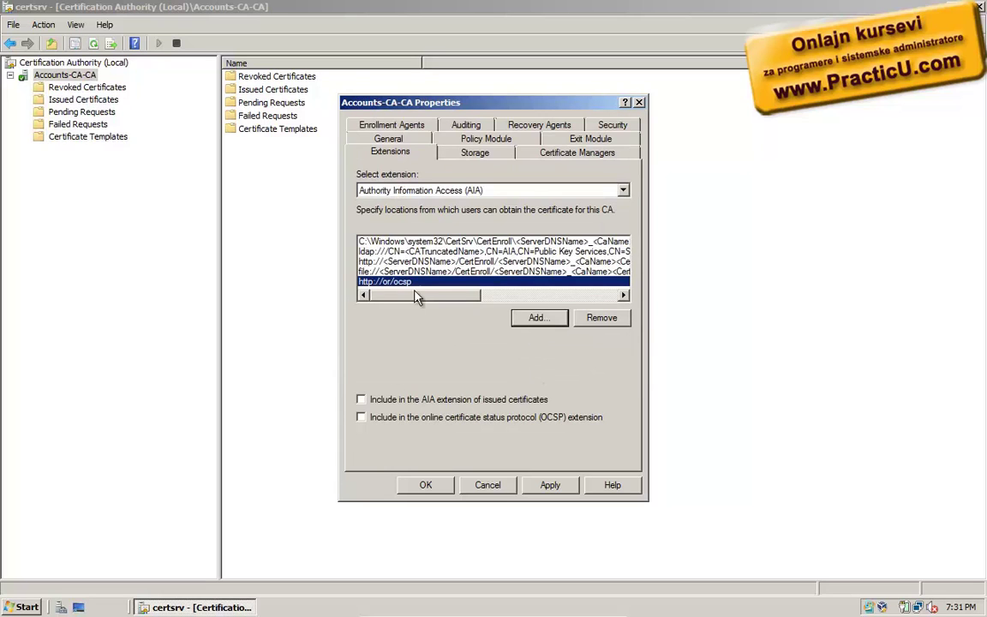
left_click(361, 419)
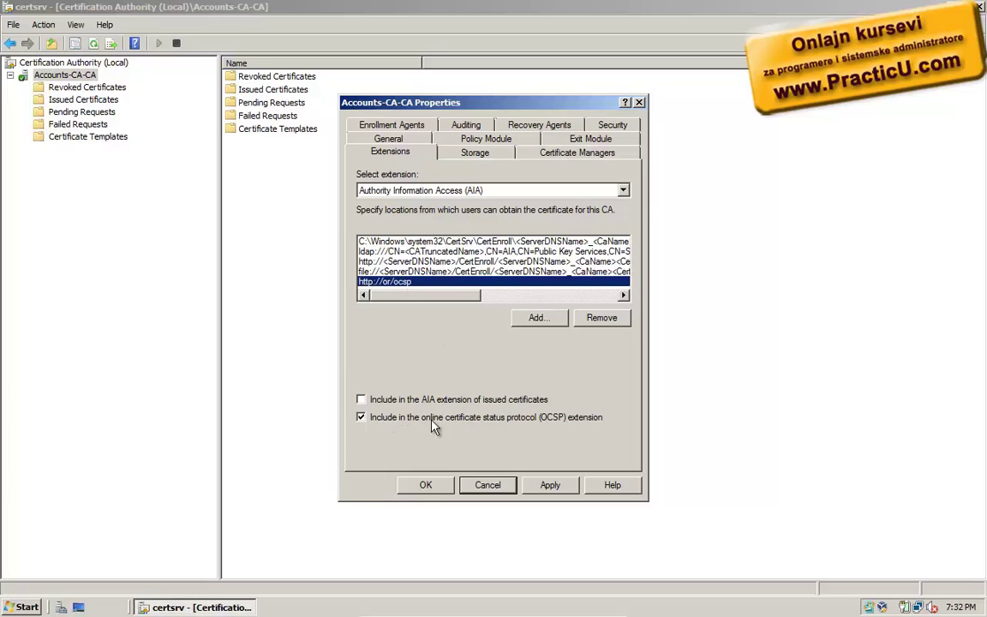
left_click(551, 486)
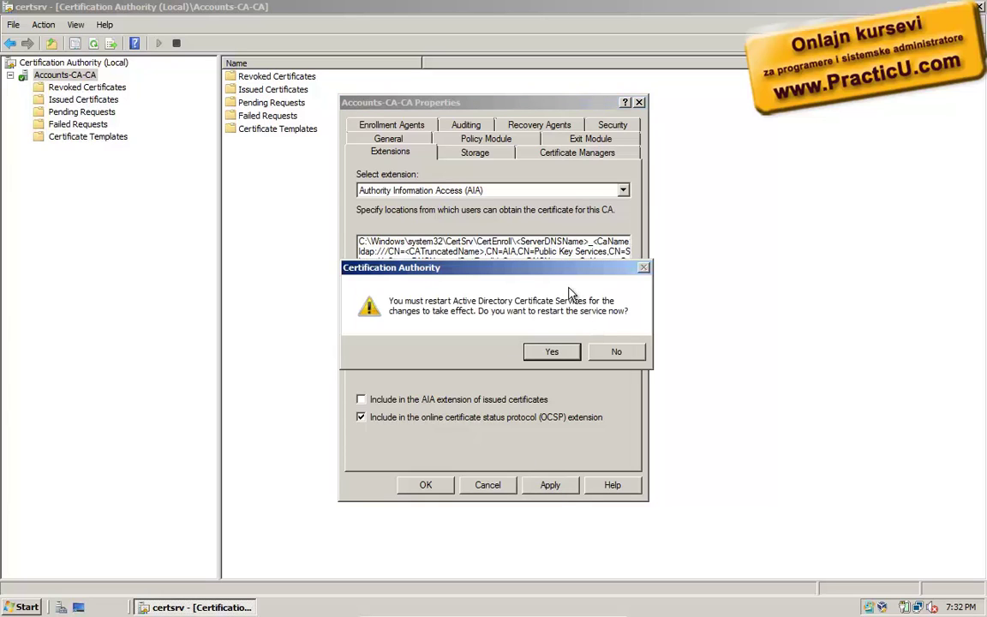
Step: Restart Certificate Services and close the Accounts-CA-CA properties
left_click(543, 351)
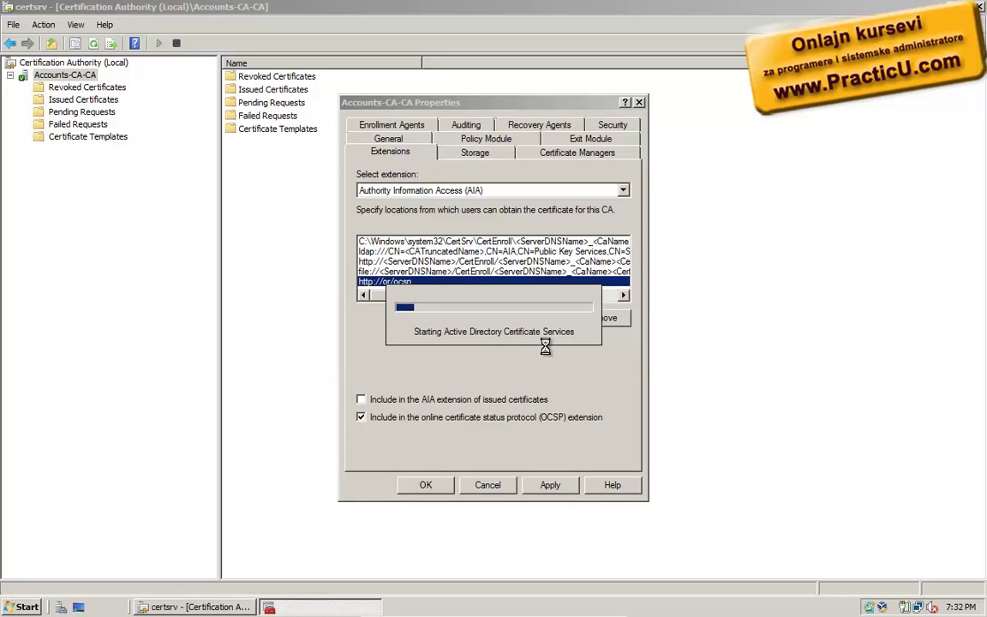
left_click(432, 487)
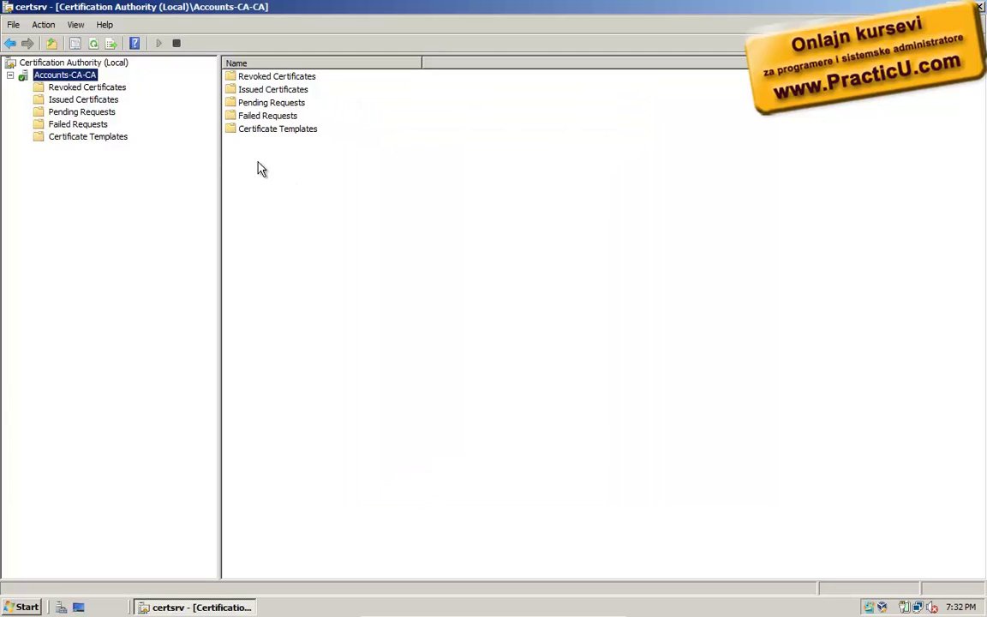
mouse_move(480, 614)
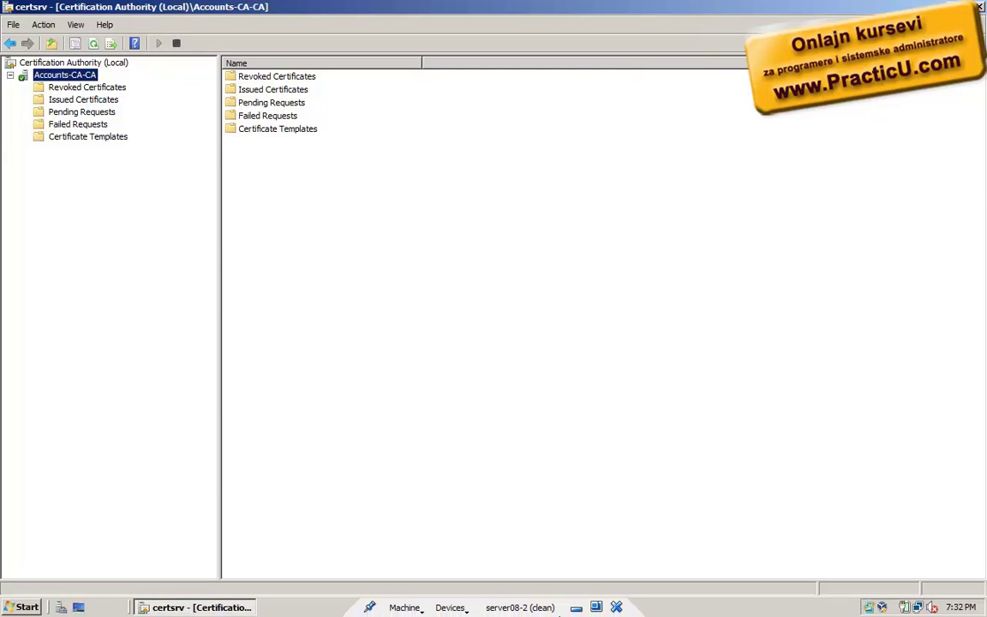
Step: Switch to the server08-3 OR VM and close the role installation results and Server Manager
left_click(574, 609)
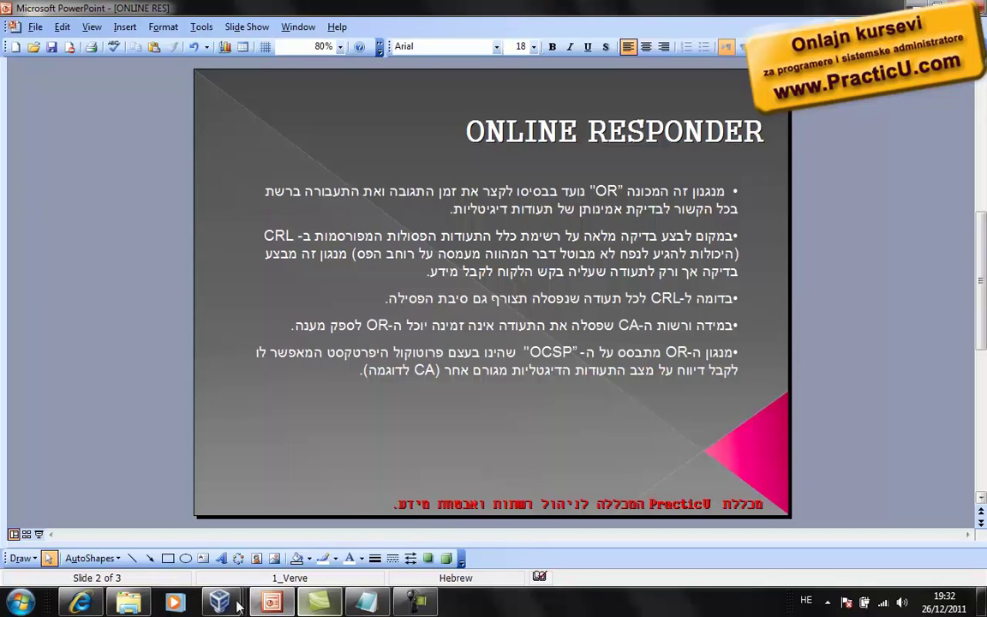
mouse_move(220, 607)
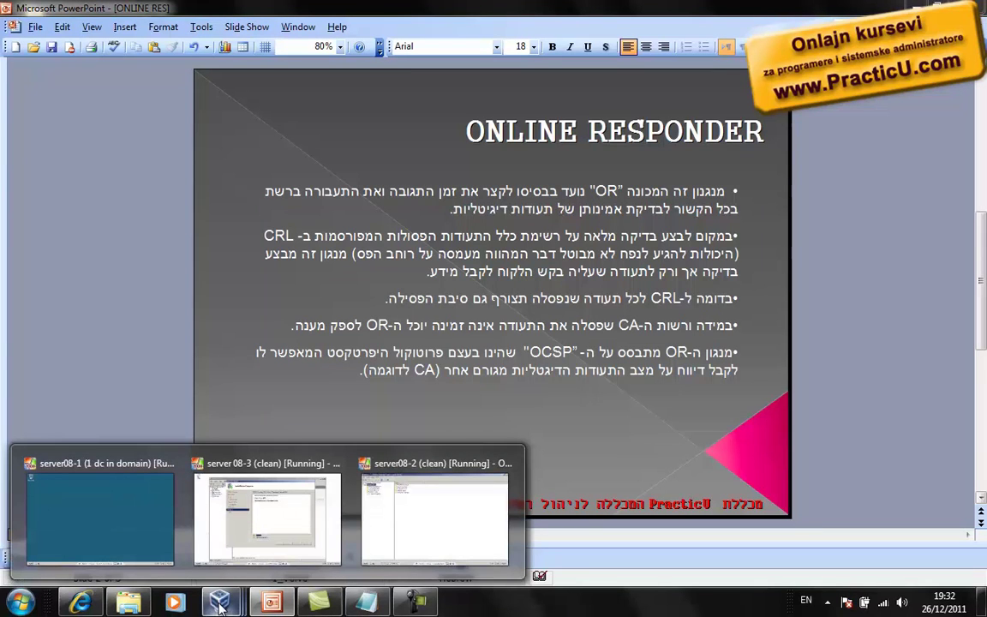
left_click(244, 482)
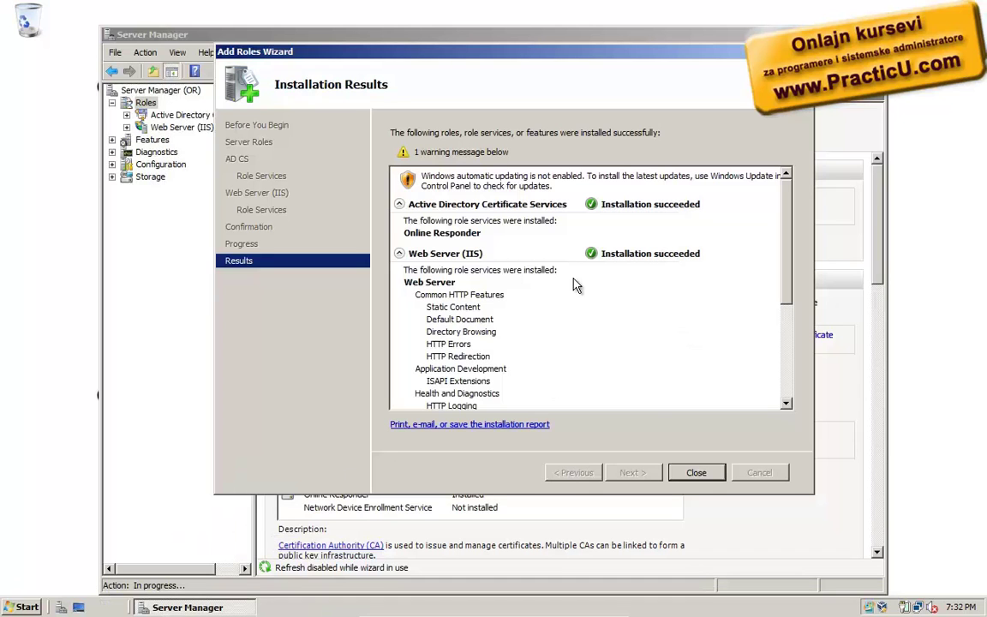
left_click(697, 474)
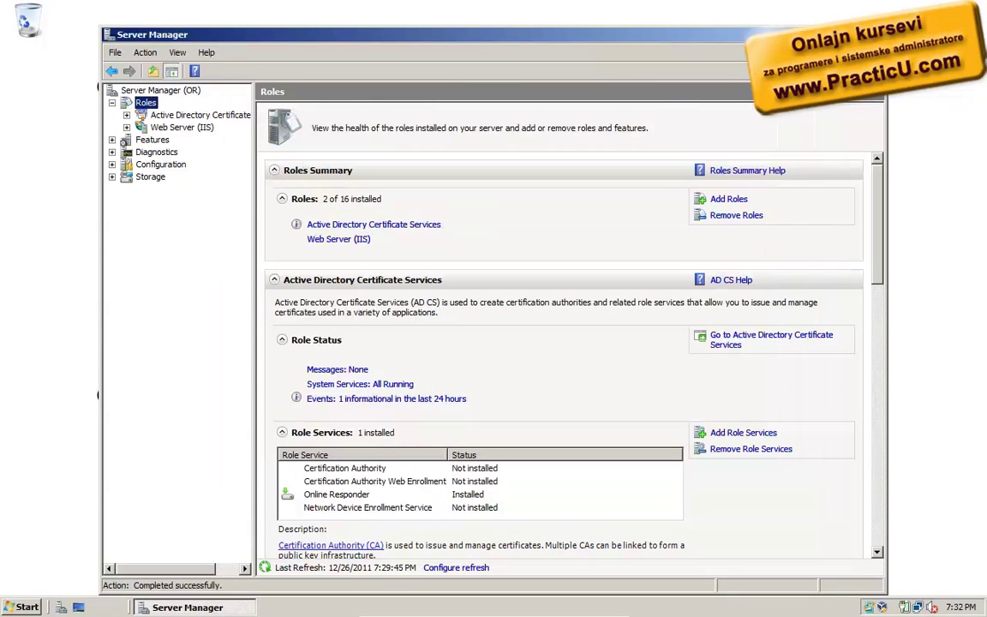
left_click(871, 34)
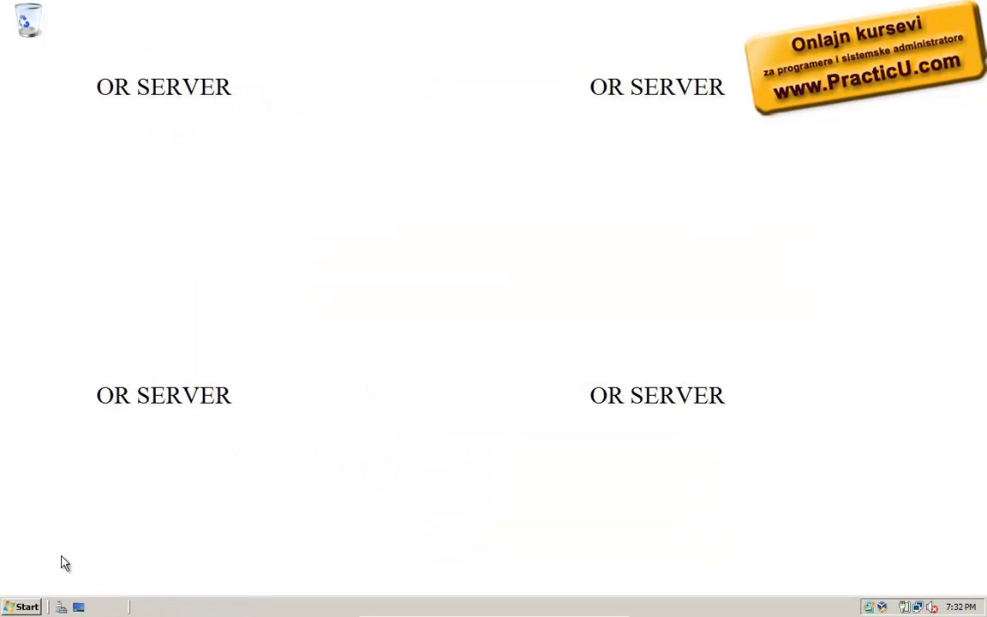
Step: Launch the Management Console by searching 'mmc' from the Start menu
left_click(17, 606)
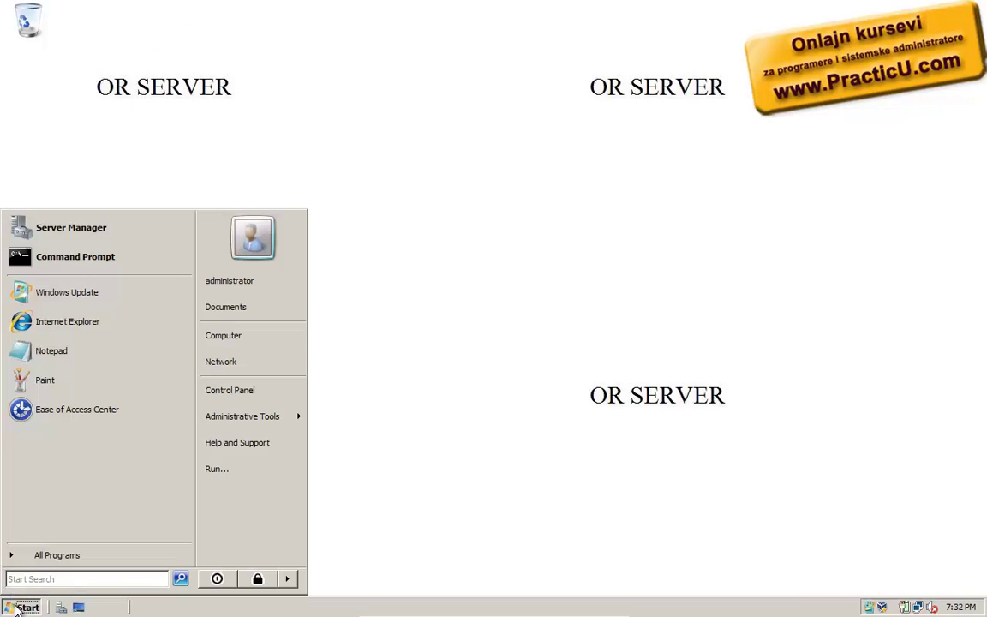
type("mmc")
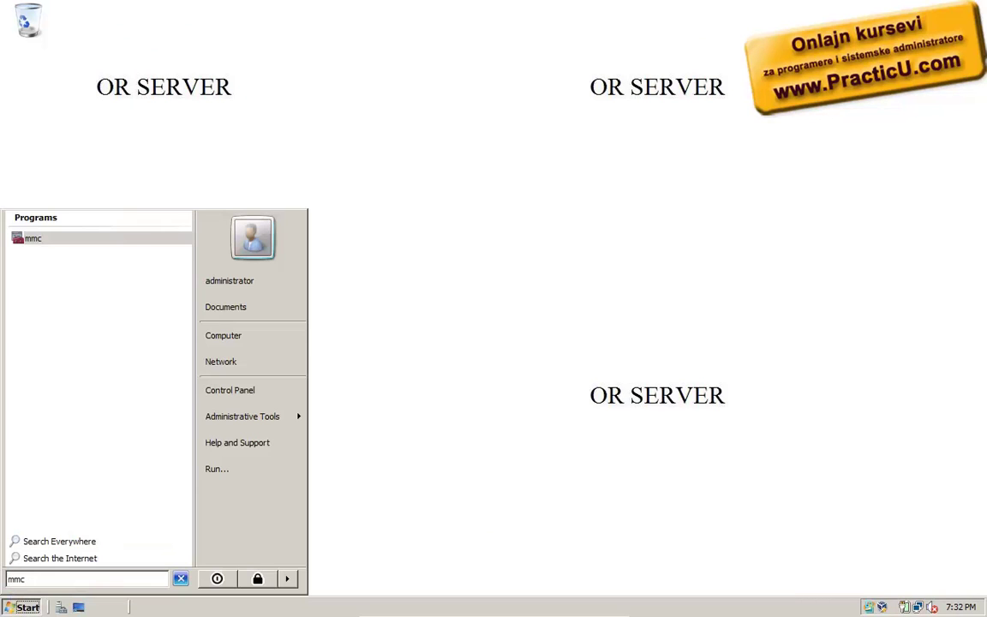
key("Return")
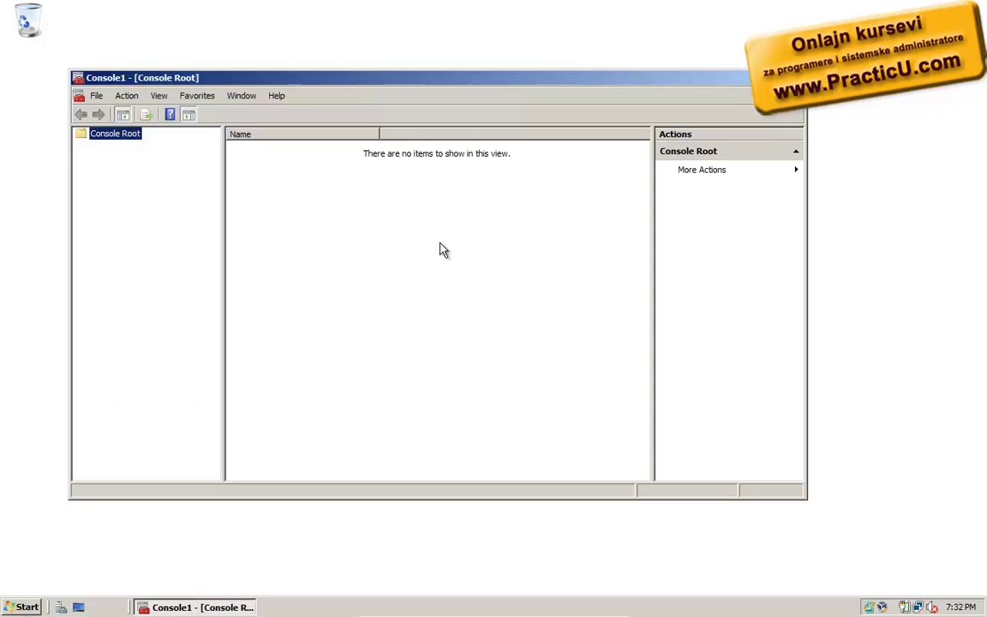
Step: Add the Certificates snap-in for the local computer account to the console
left_click(98, 95)
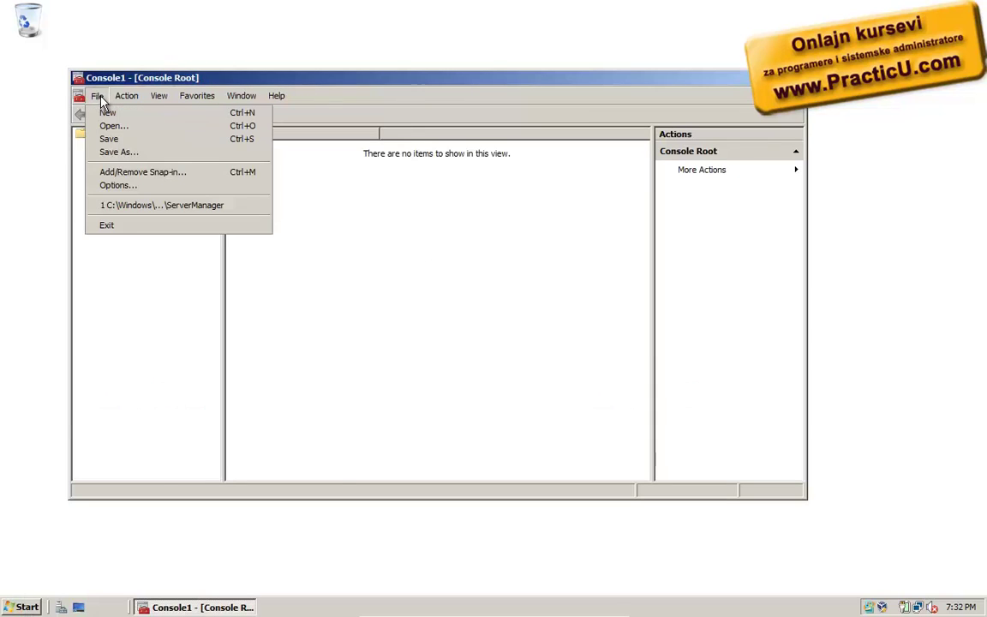
left_click(142, 175)
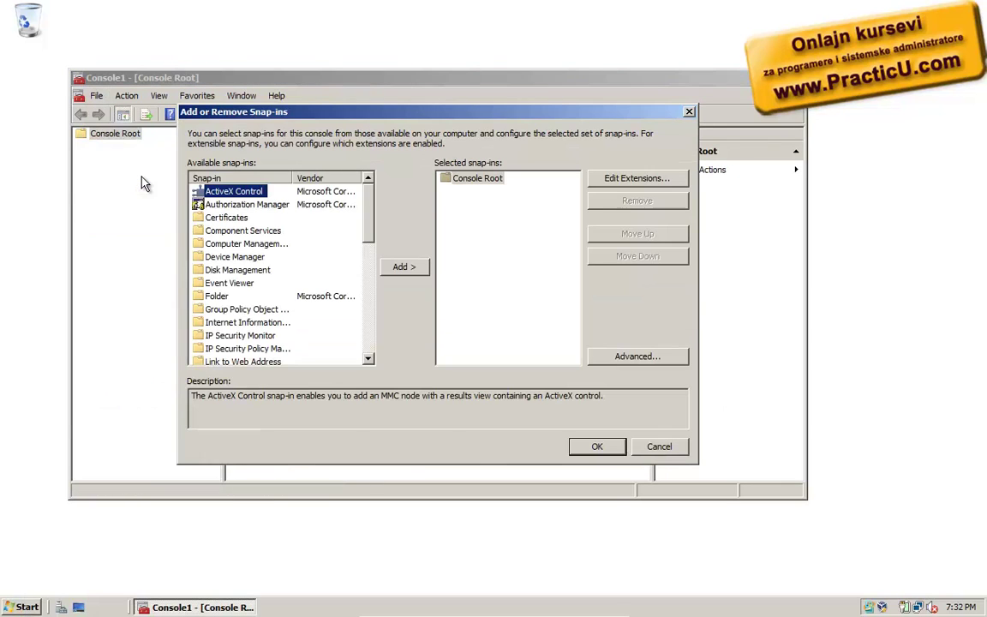
left_click(226, 216)
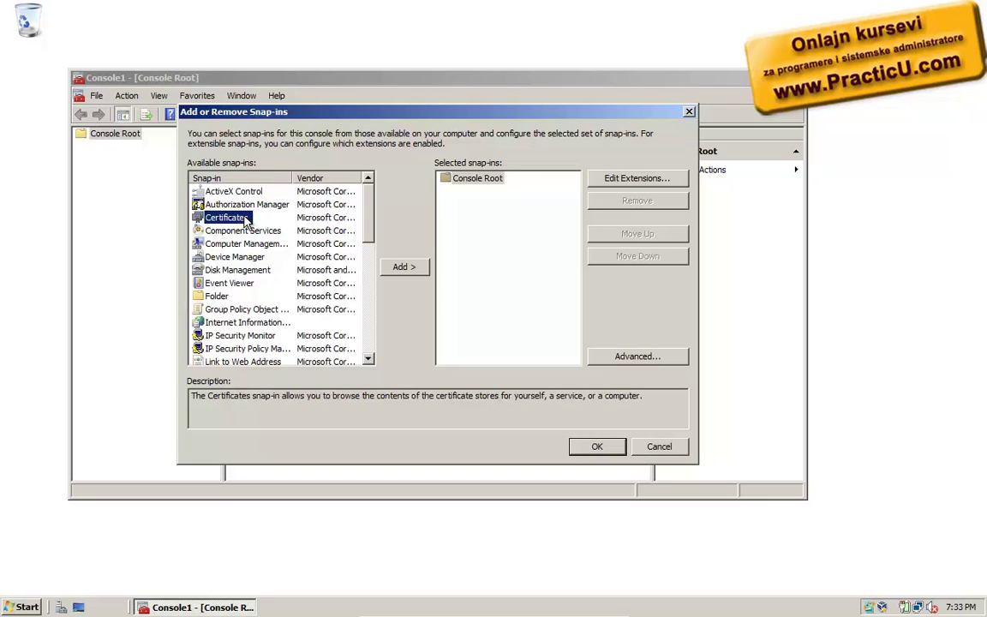
left_click(402, 268)
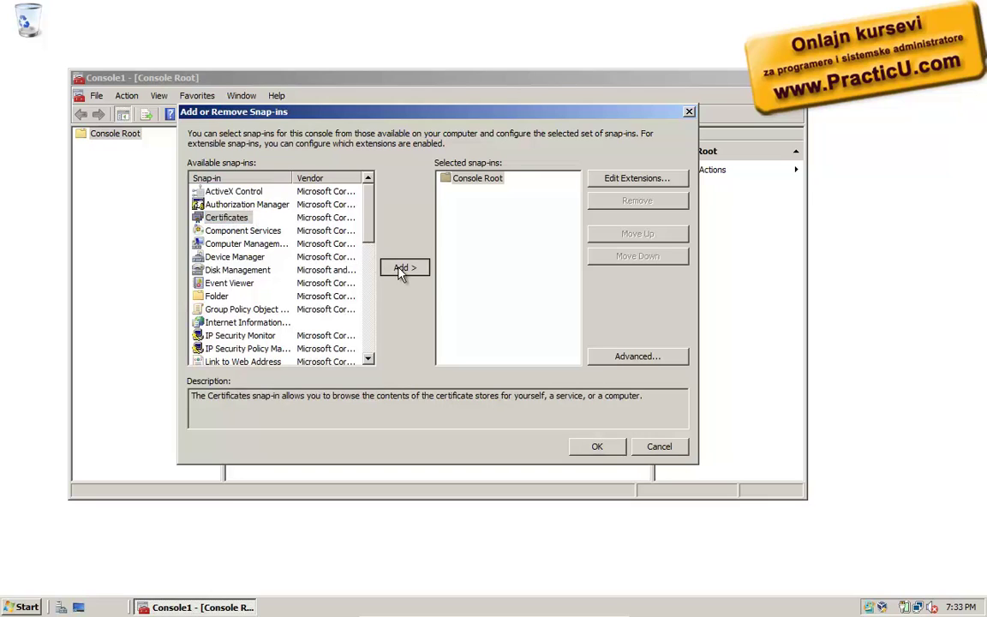
left_click(248, 209)
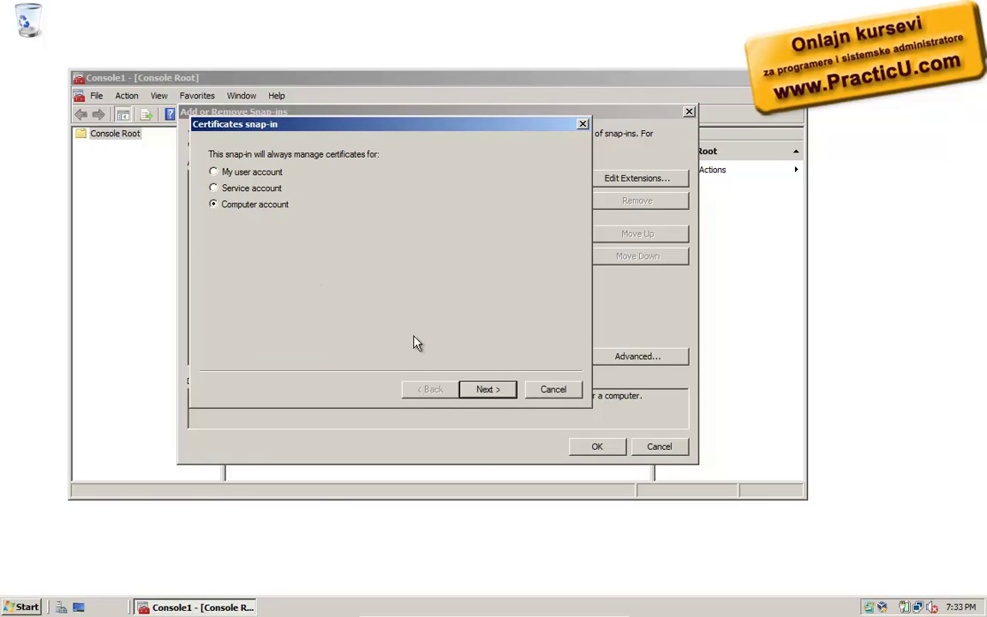
left_click(493, 394)
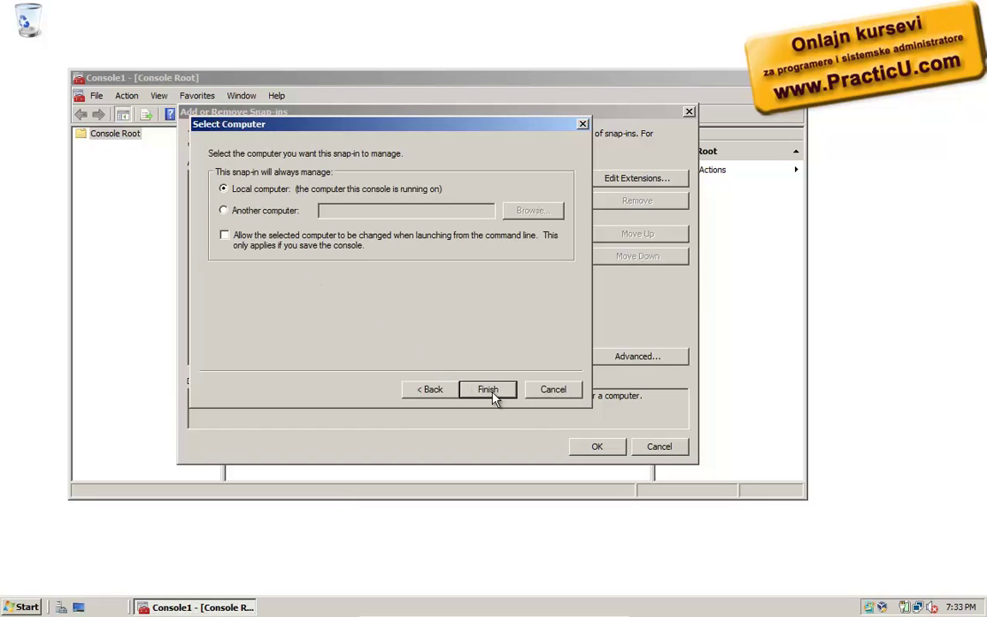
left_click(496, 392)
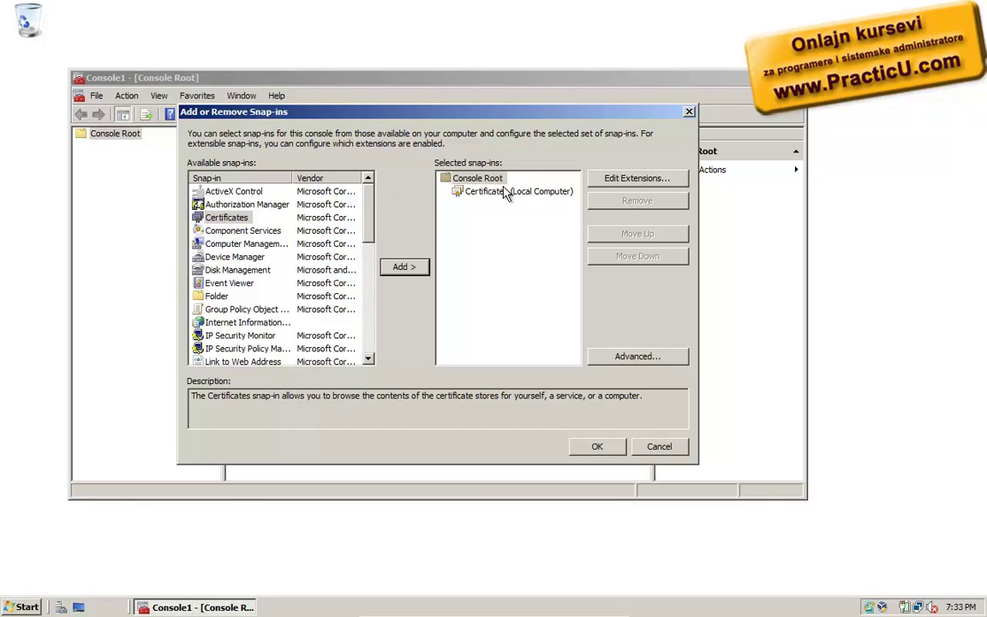
left_click(596, 446)
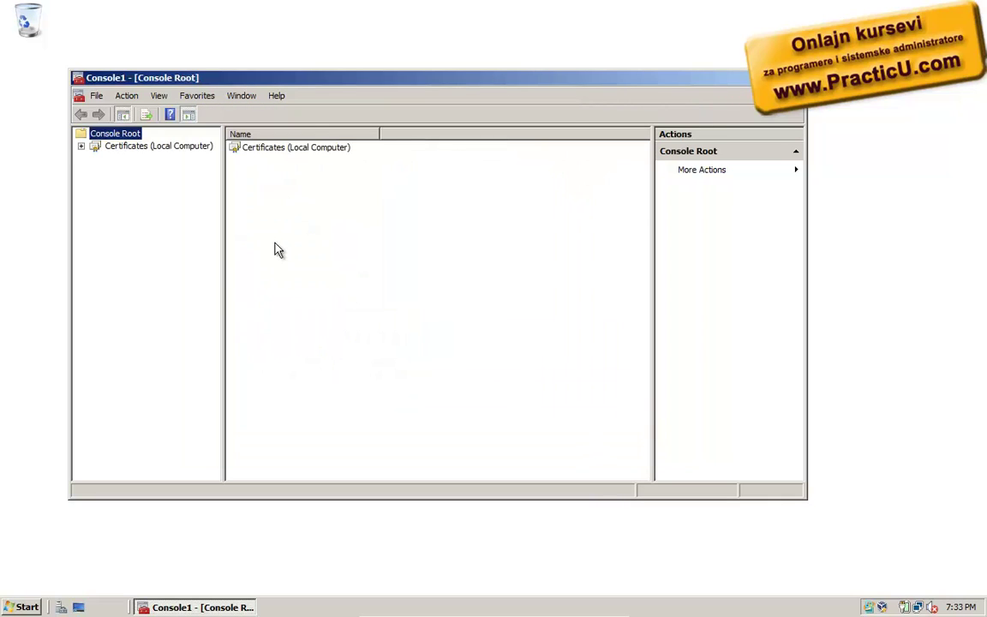
left_click_drag(116, 80, 328, 150)
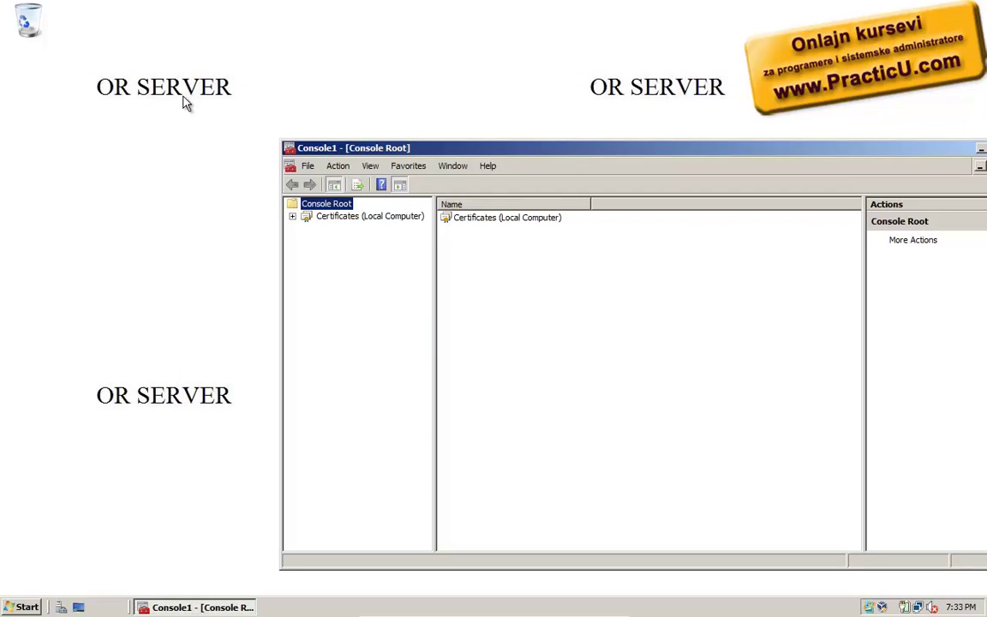
left_click(291, 216)
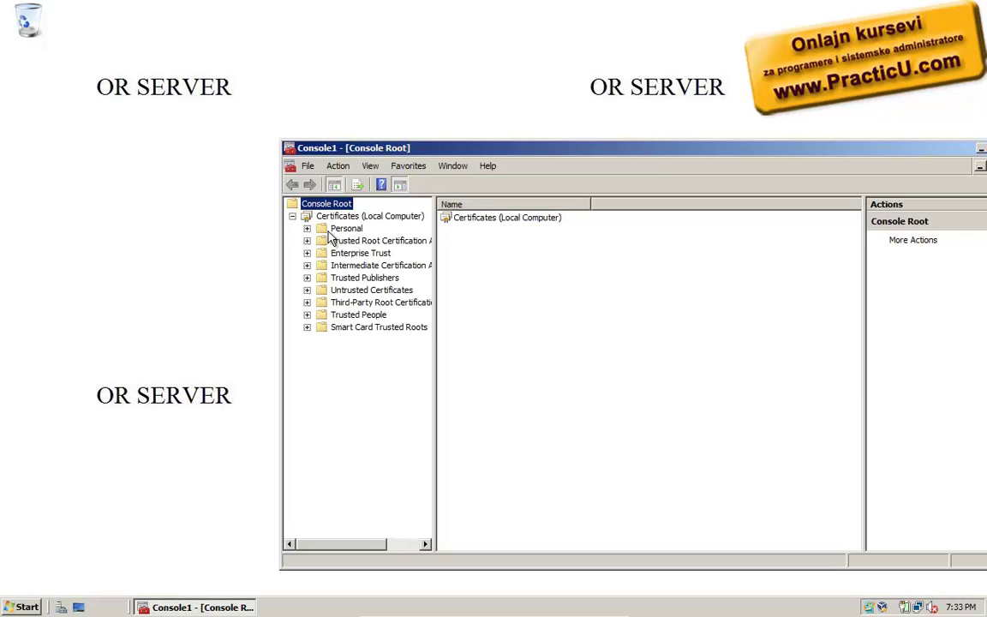
left_click(326, 229)
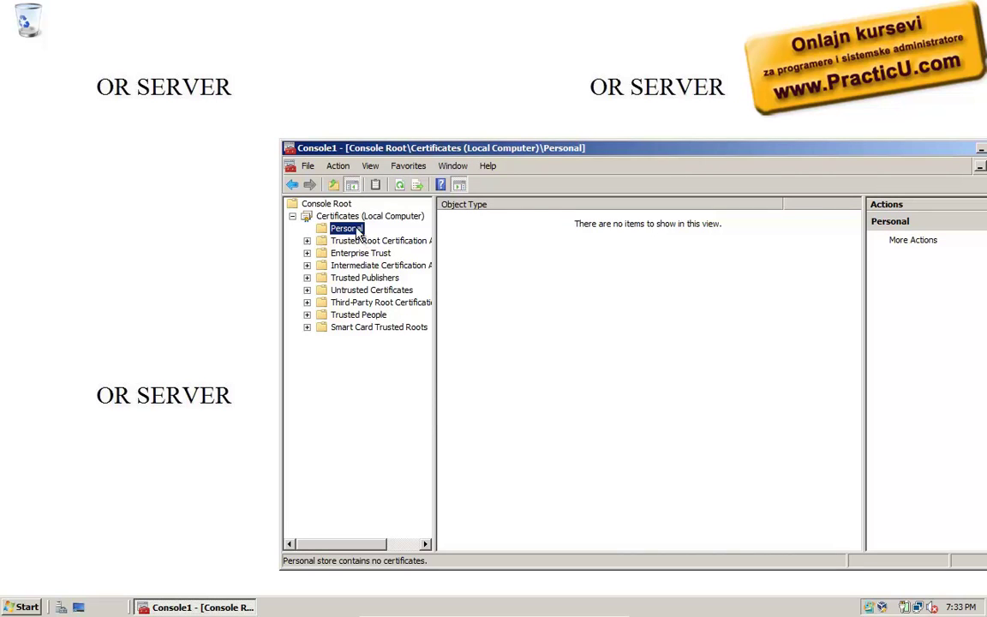
left_click_drag(398, 150, 379, 112)
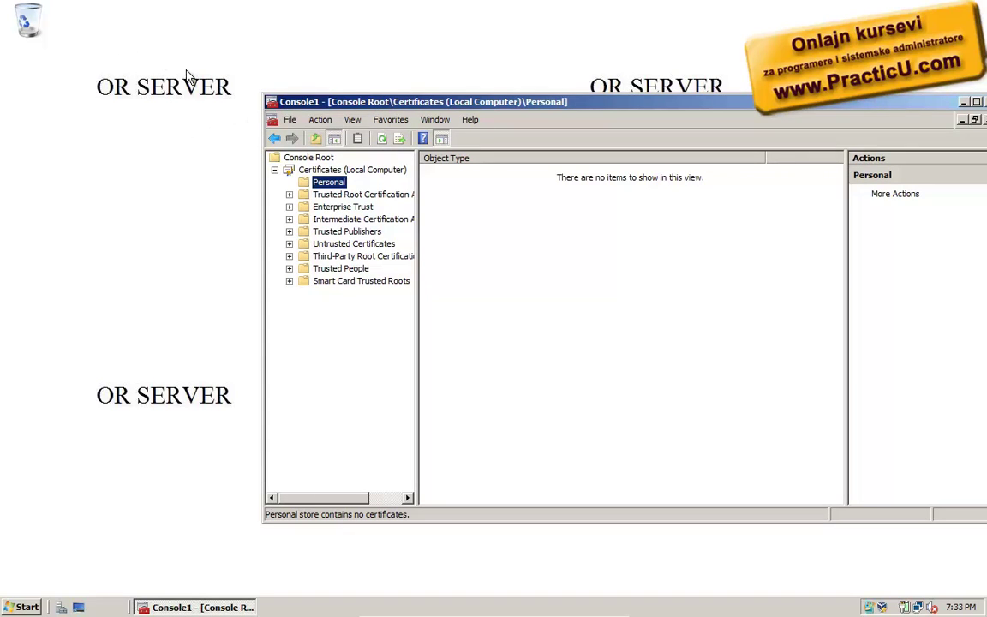
right_click(328, 187)
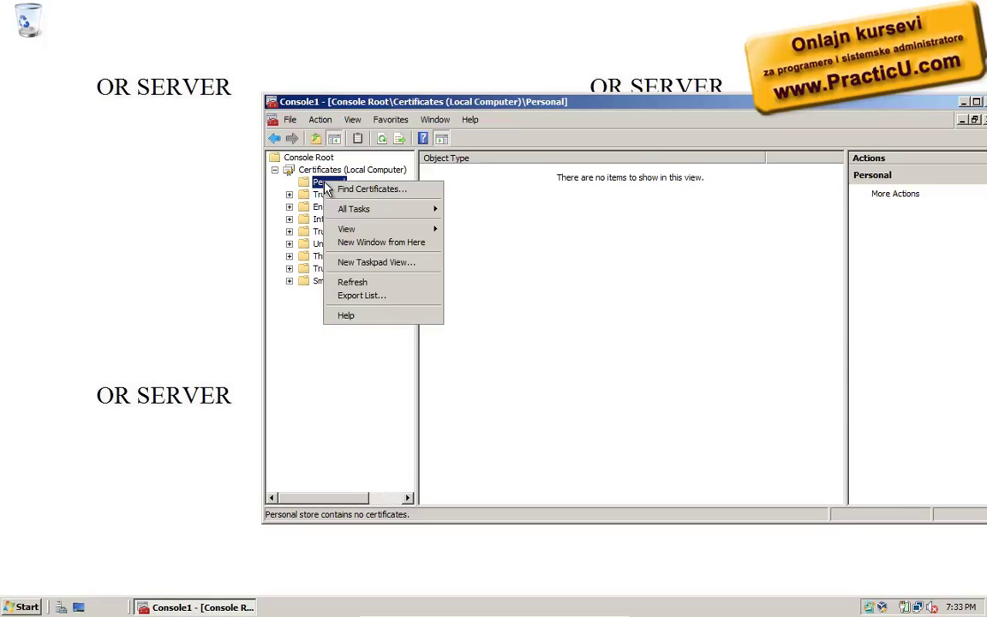
mouse_move(366, 210)
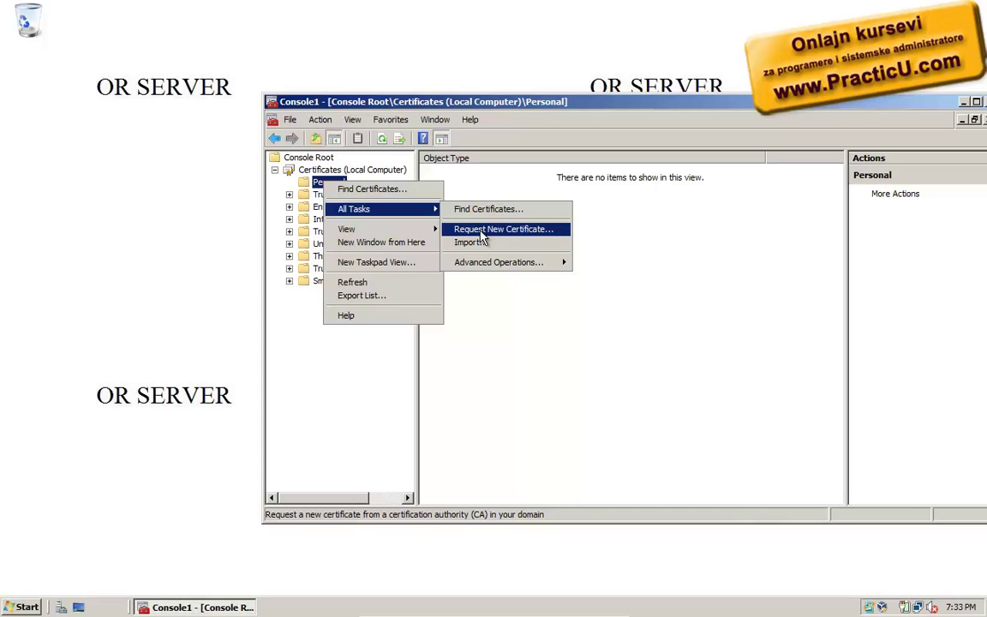
left_click(480, 230)
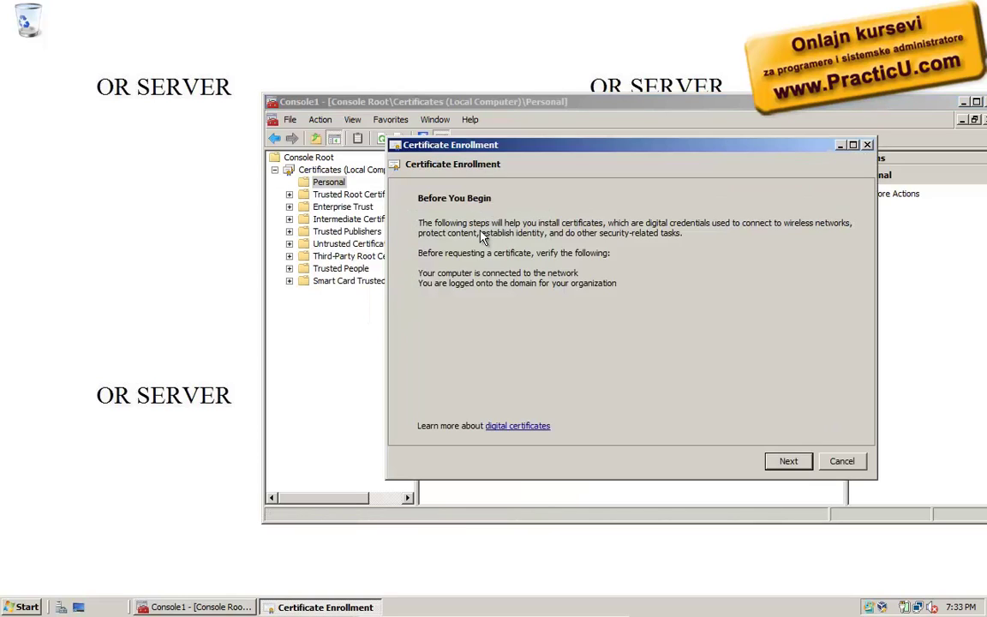
left_click(787, 461)
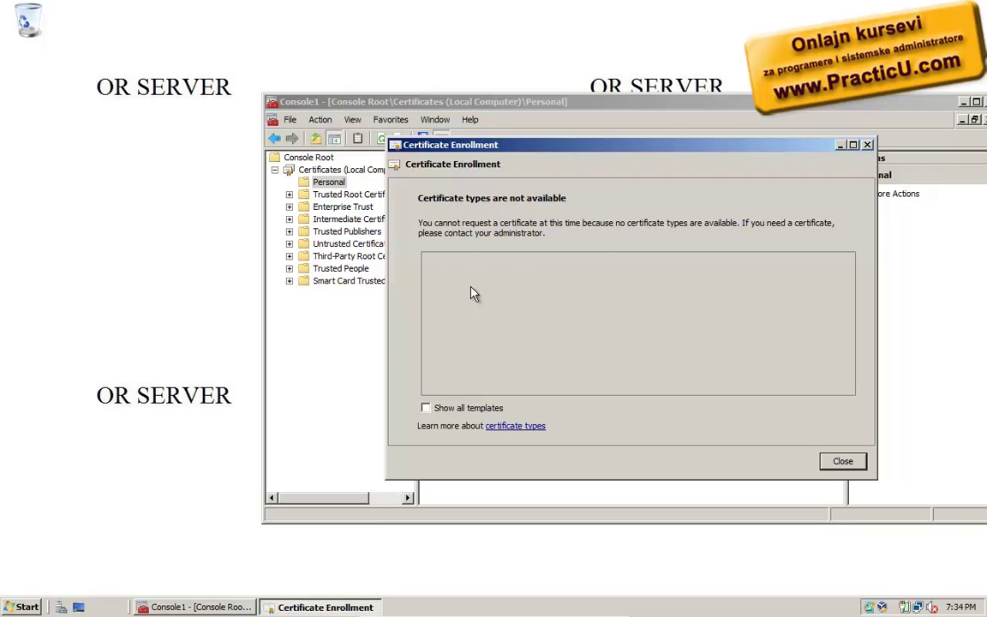
left_click(843, 462)
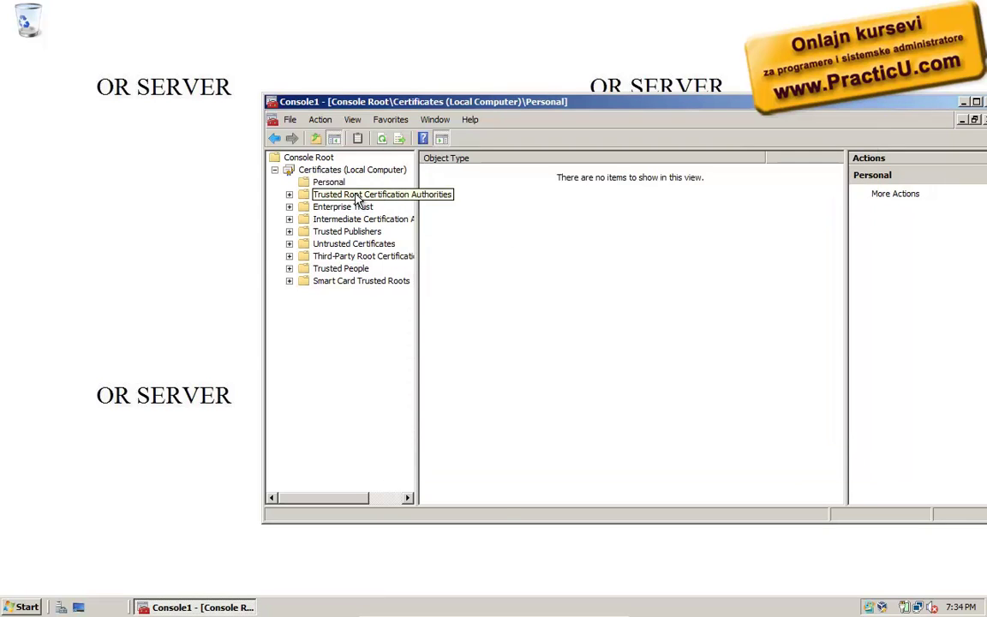
Step: Show the Trusted Root Certification Authorities certificates, widening the tree pane and Issued To column
left_click(360, 197)
left_click(289, 194)
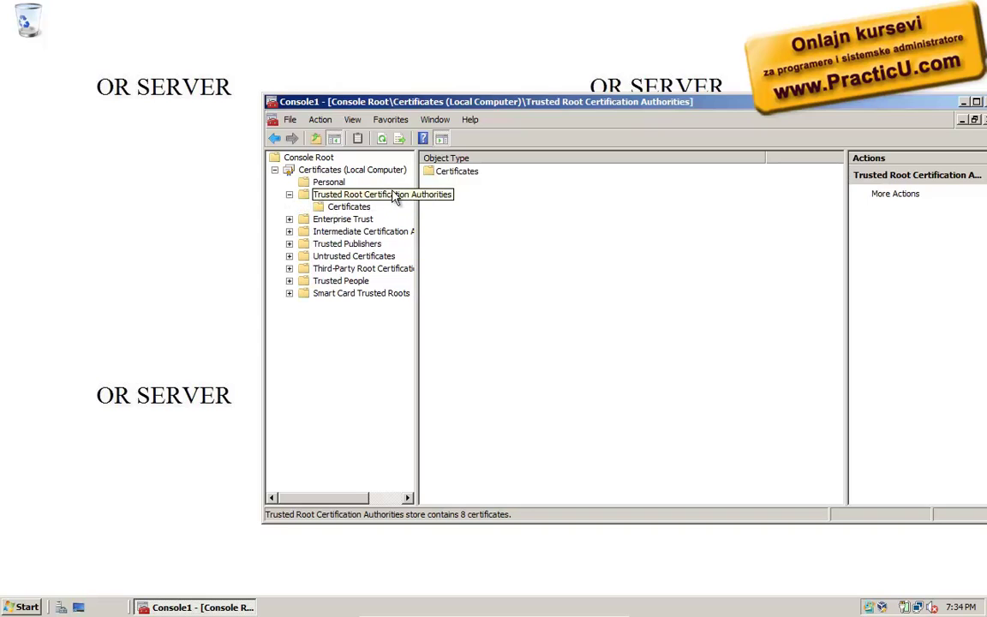
left_click_drag(418, 176, 521, 180)
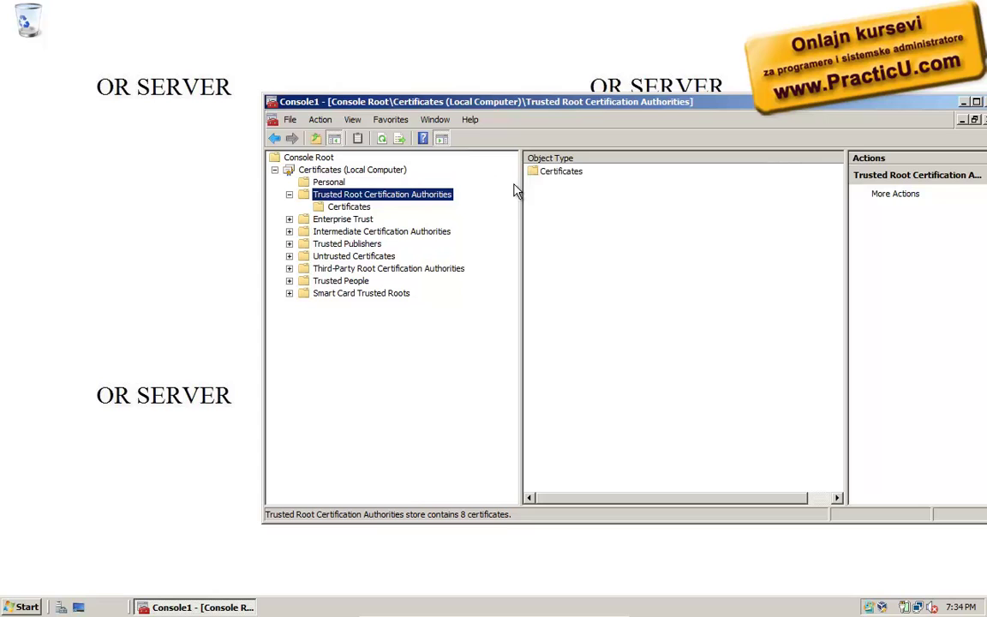
left_click(361, 208)
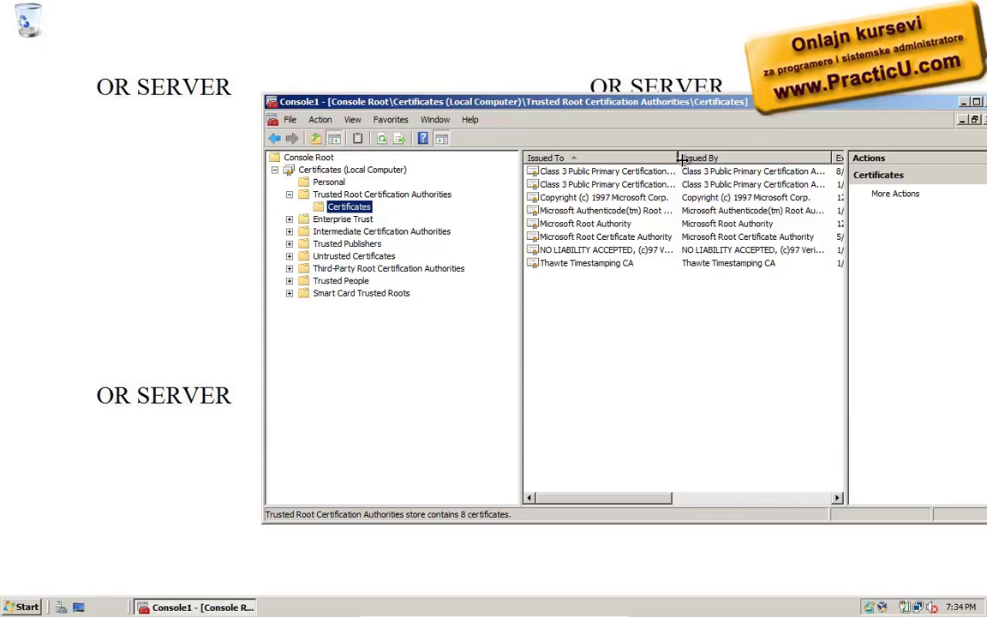
left_click_drag(677, 158, 778, 159)
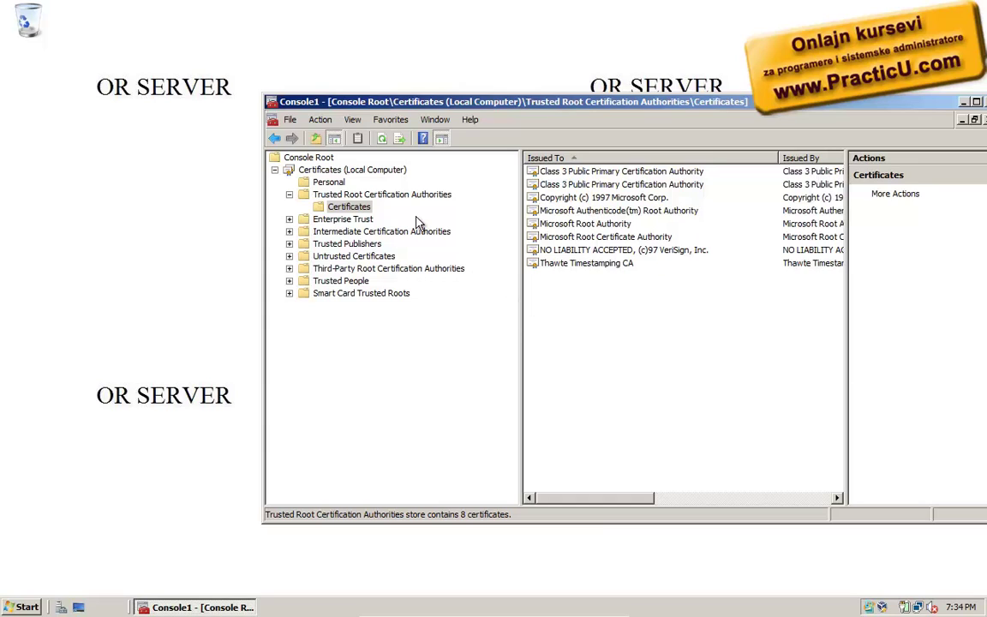
Step: Start importing a certificate into this store, trying \\10.0.0.3\c$ and then browsing for the file
right_click(359, 209)
mouse_move(420, 212)
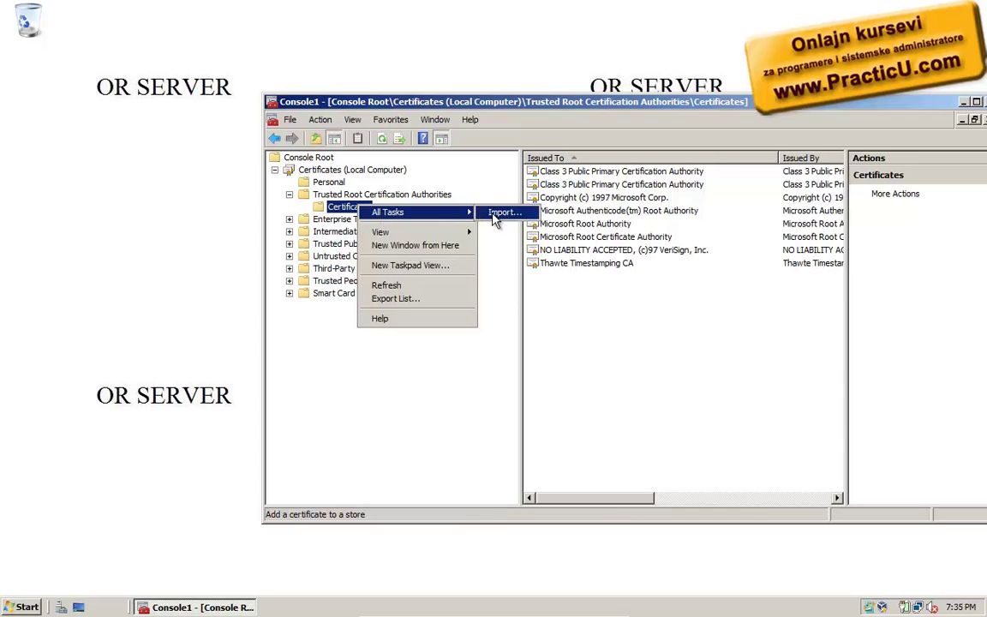
left_click(495, 214)
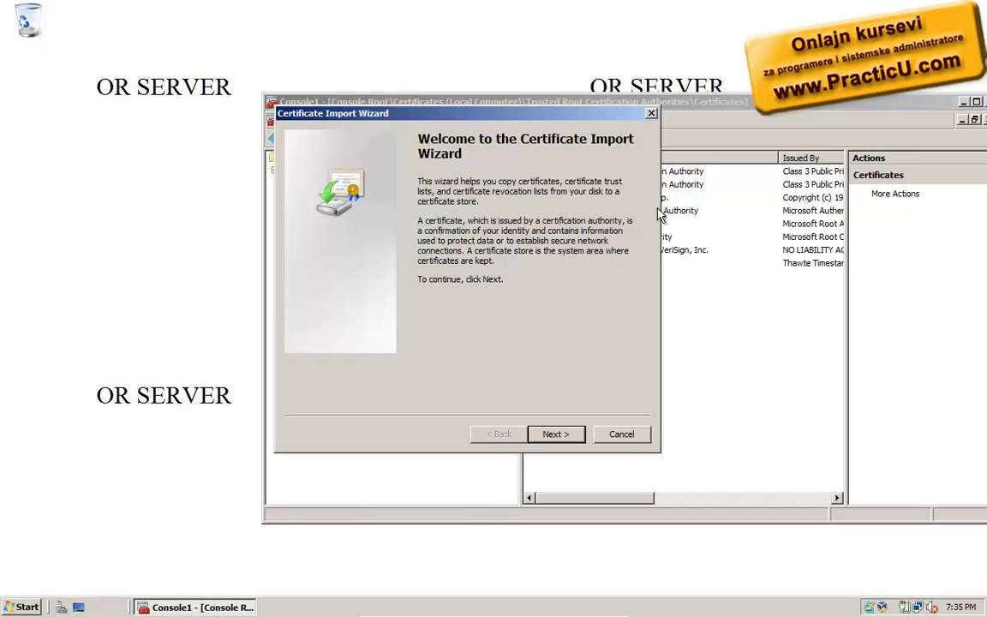
left_click(552, 435)
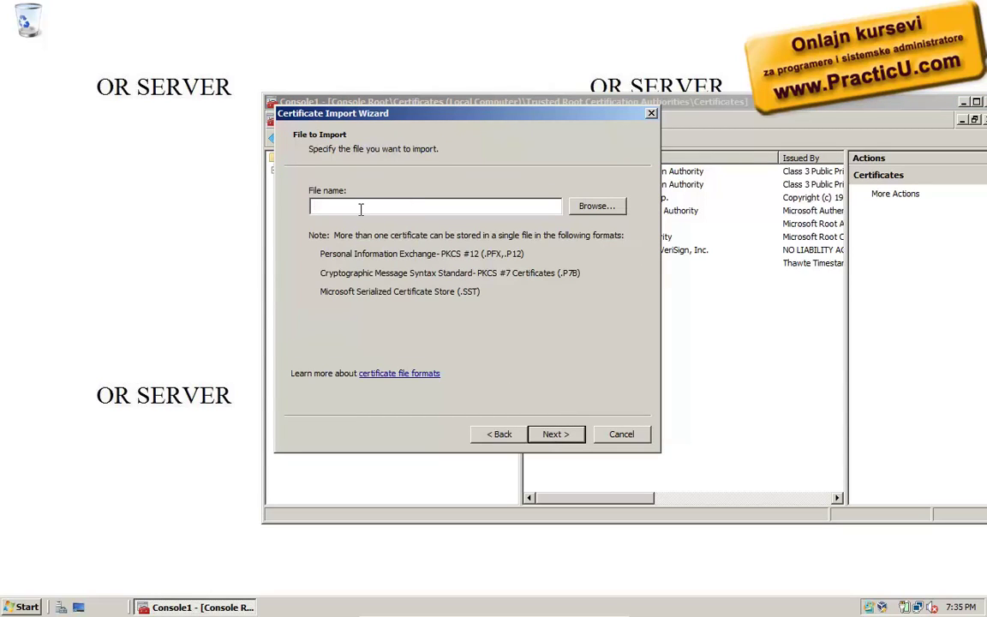
type("\\\\")
type("10.0.0.3\\c$")
left_click(555, 435)
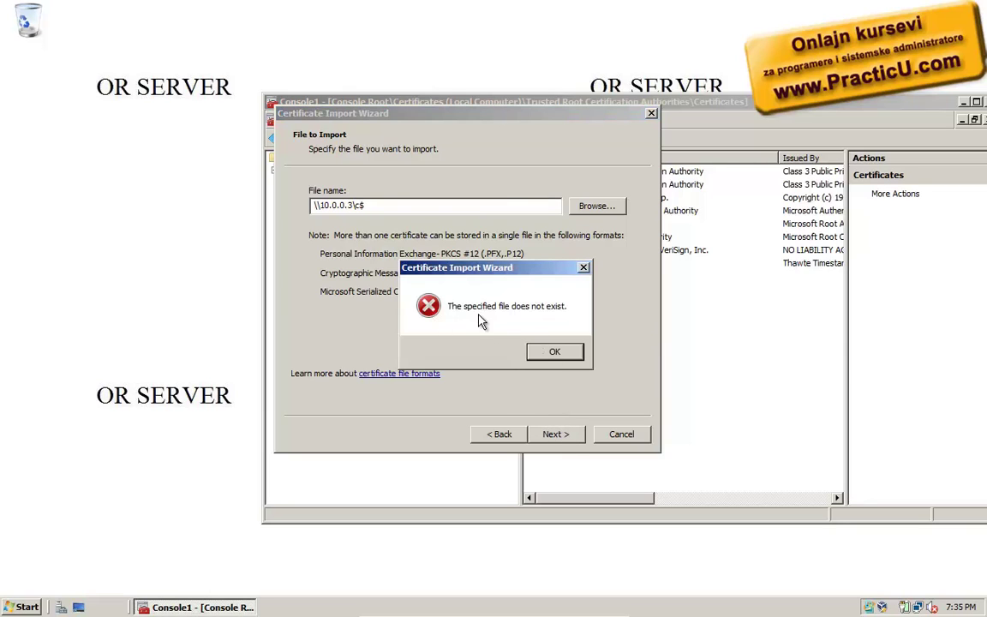
left_click(539, 356)
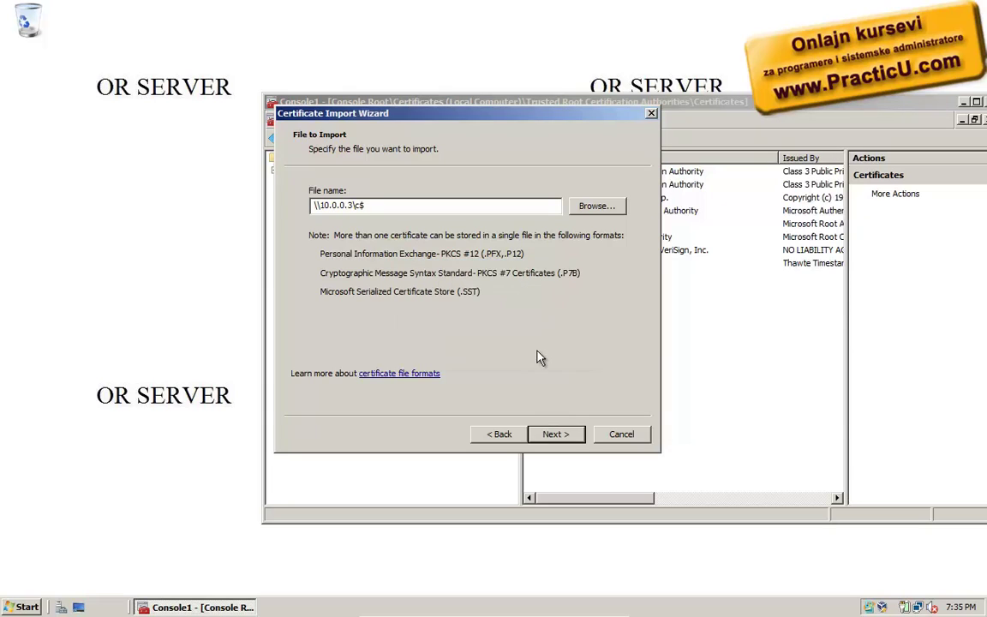
left_click(595, 207)
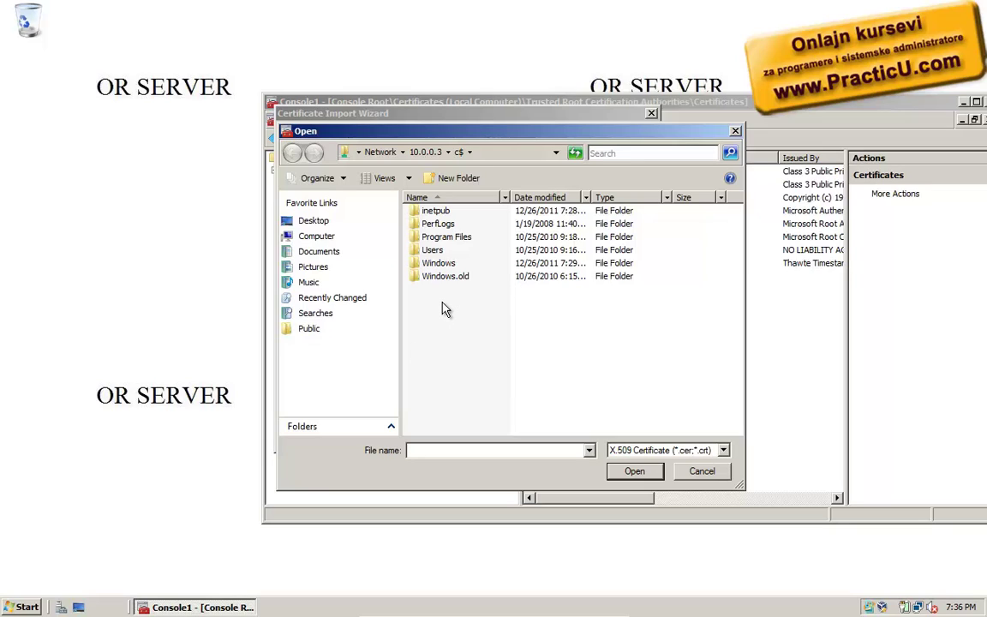
mouse_move(446, 613)
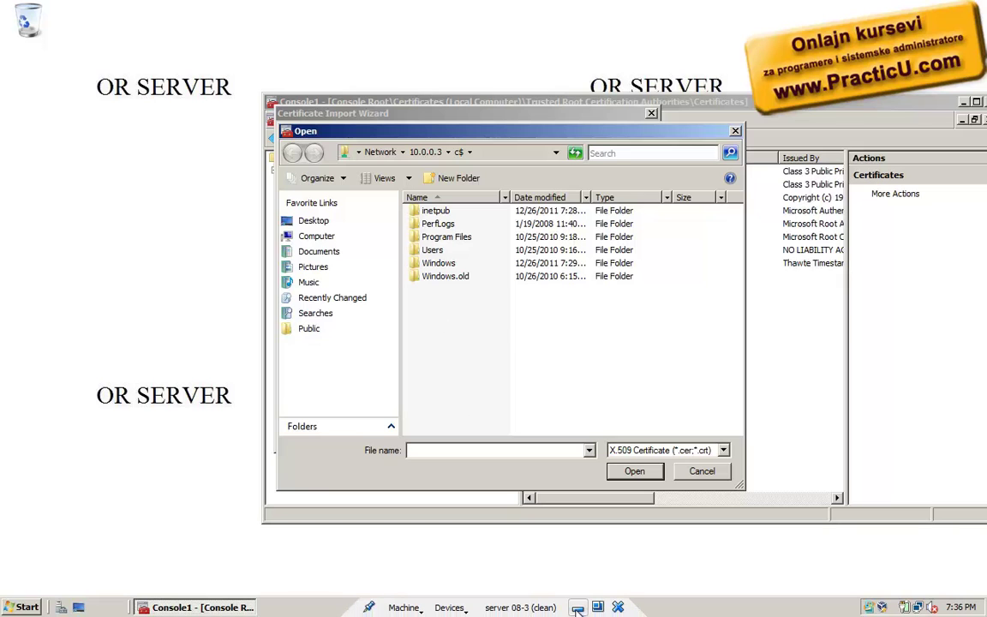
left_click(578, 608)
Step: On the CA server VM, view the details of Accounts-CA-CA's own certificate
mouse_move(260, 606)
left_click(429, 496)
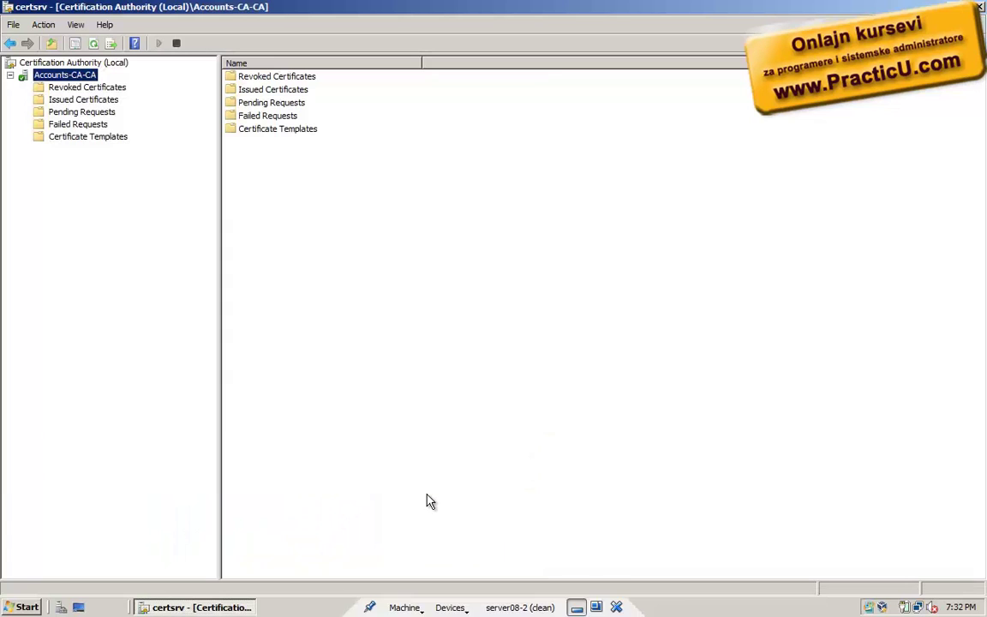
right_click(61, 80)
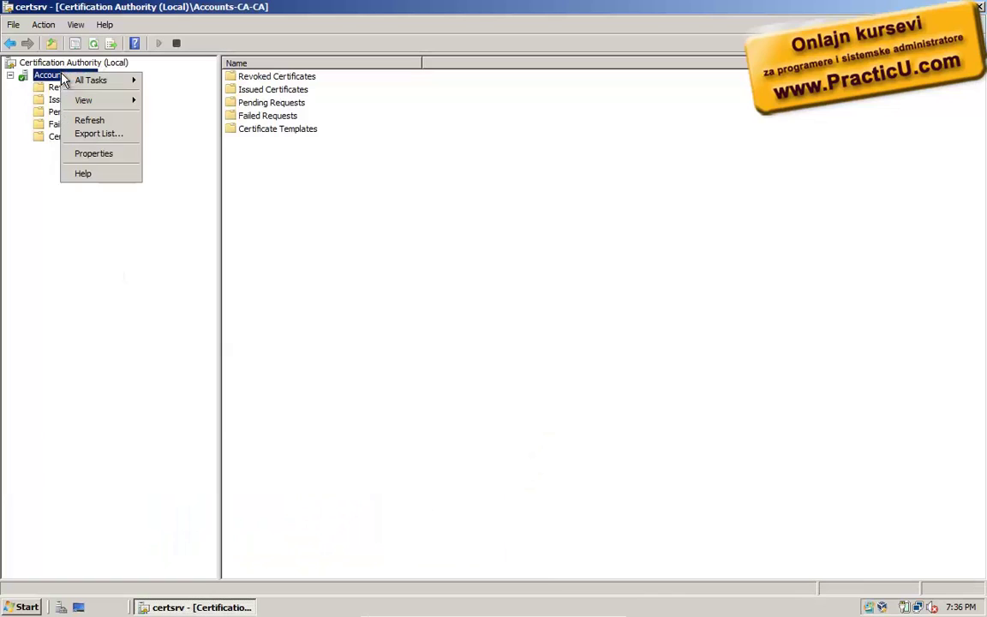
left_click(94, 155)
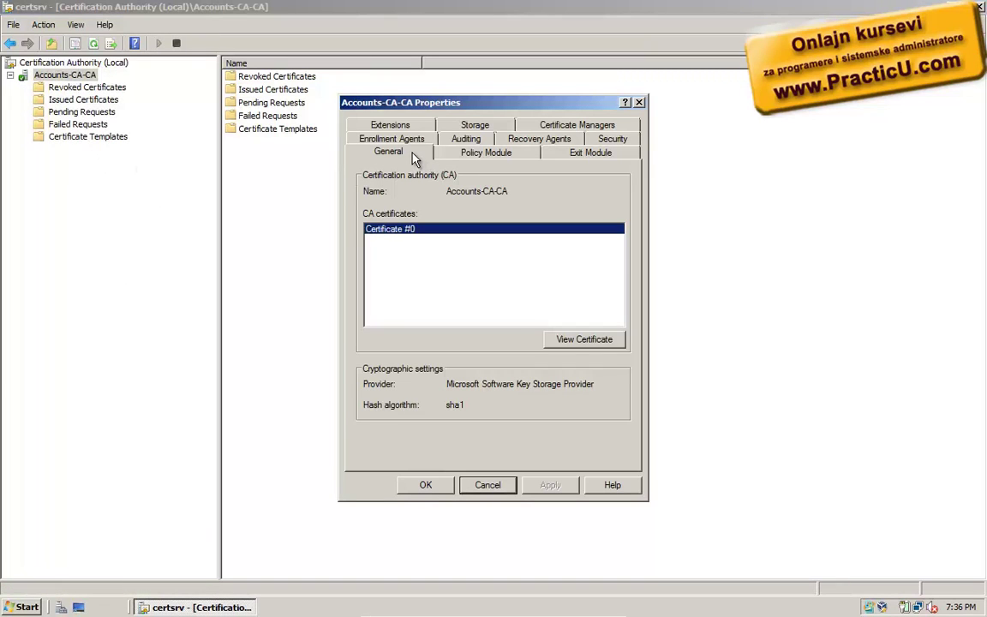
left_click(567, 337)
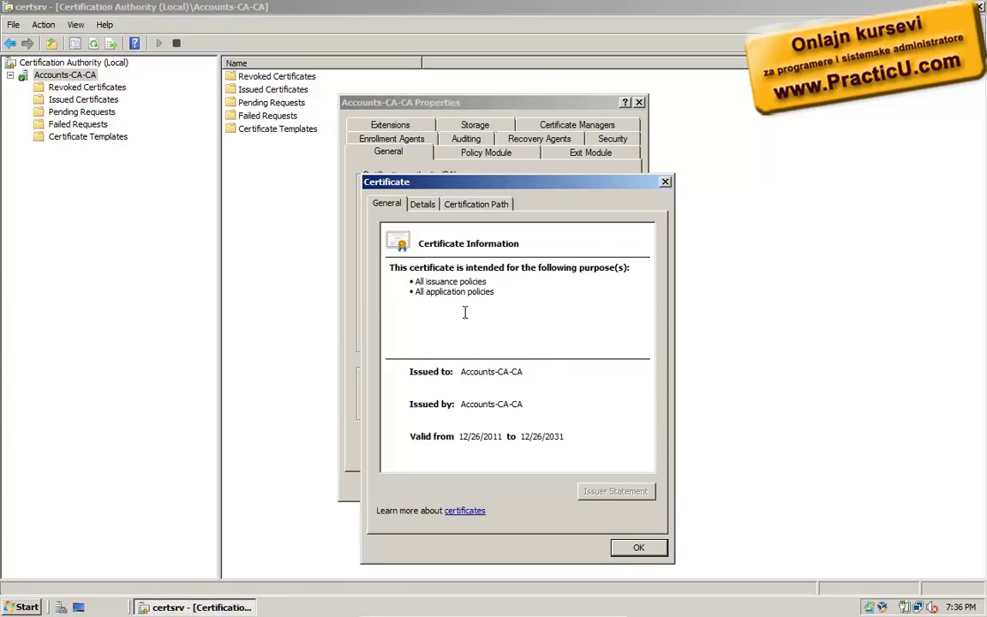
left_click(422, 206)
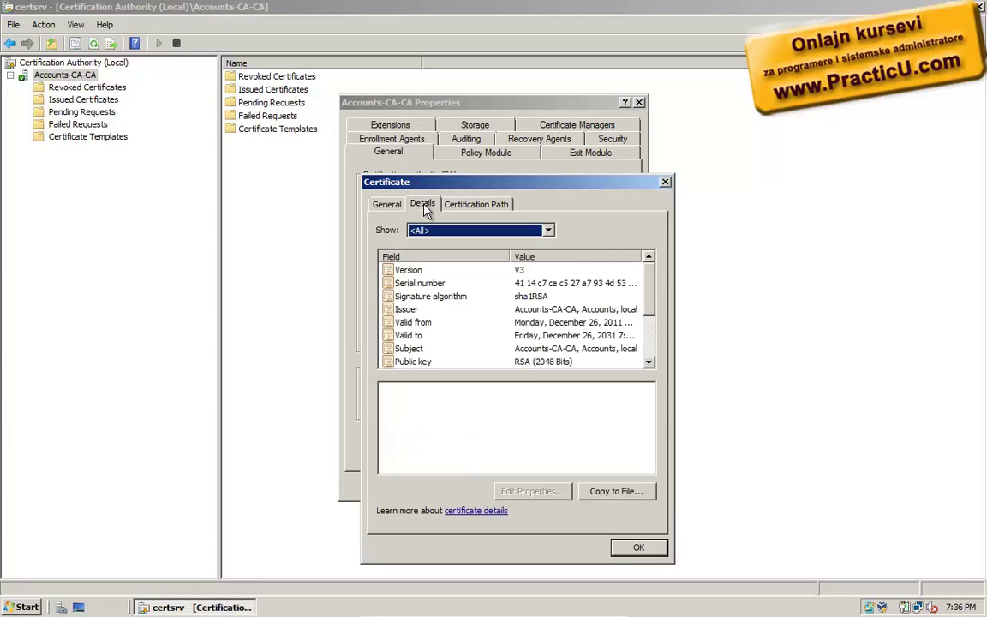
Step: Export the CA certificate in DER format to 'c:\CA certificate' and close the dialogs
left_click(616, 492)
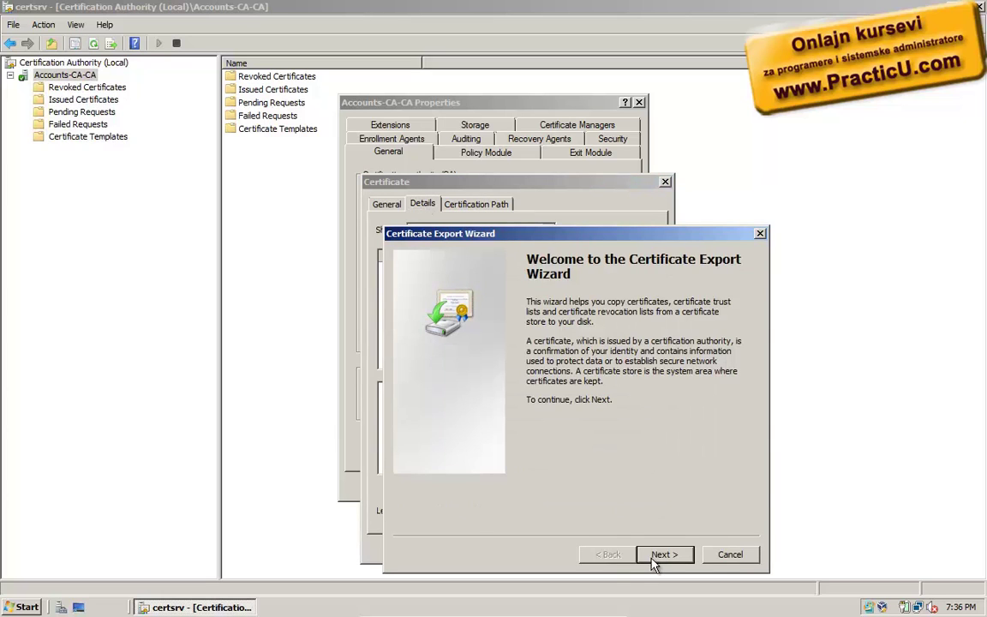
left_click(654, 555)
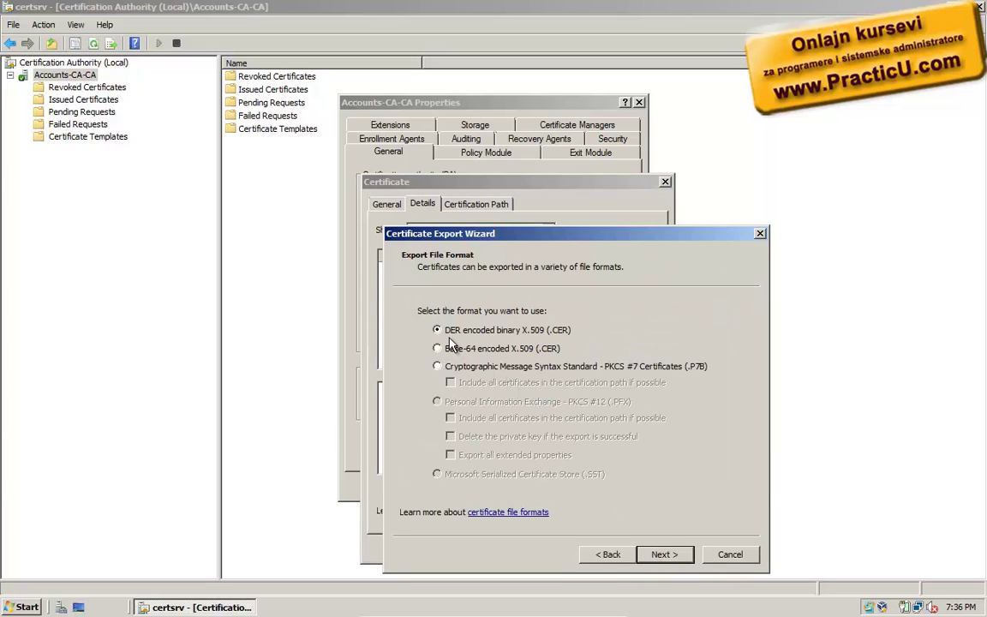
left_click(664, 555)
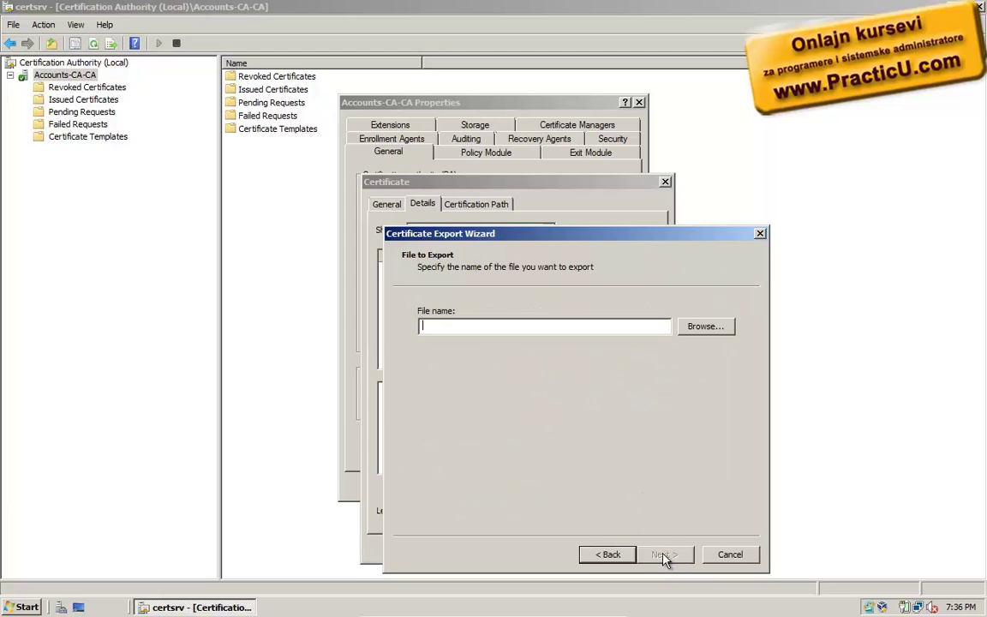
type("c")
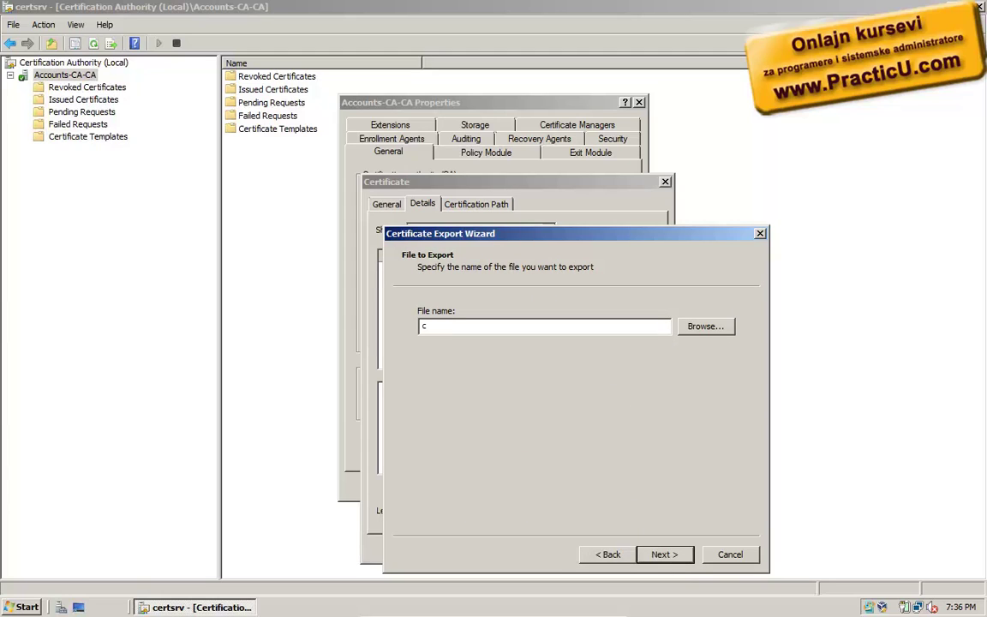
type(":\\CA certificate")
left_click(641, 555)
left_click(641, 555)
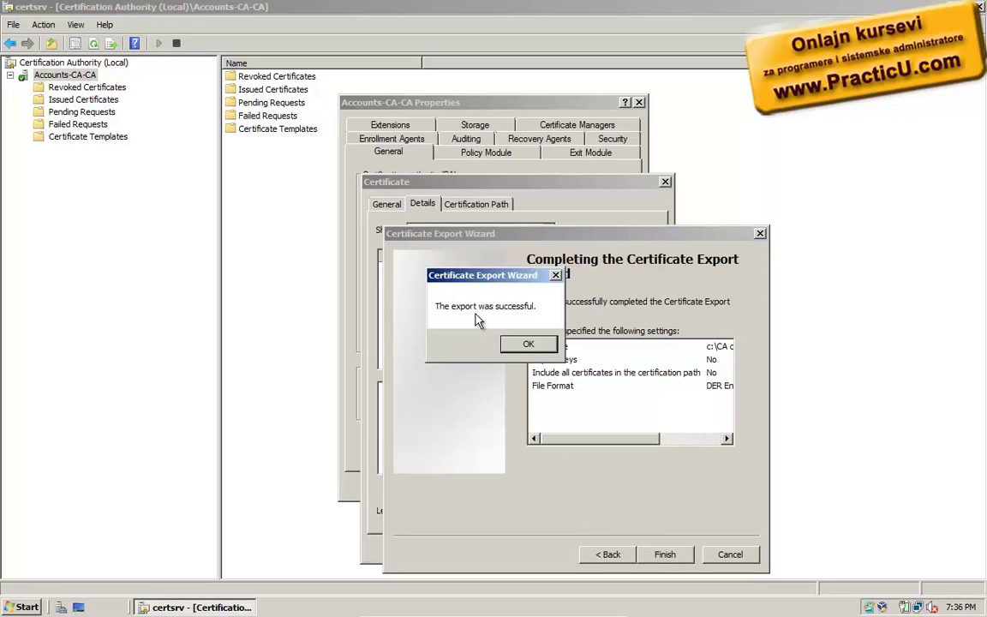
left_click(530, 342)
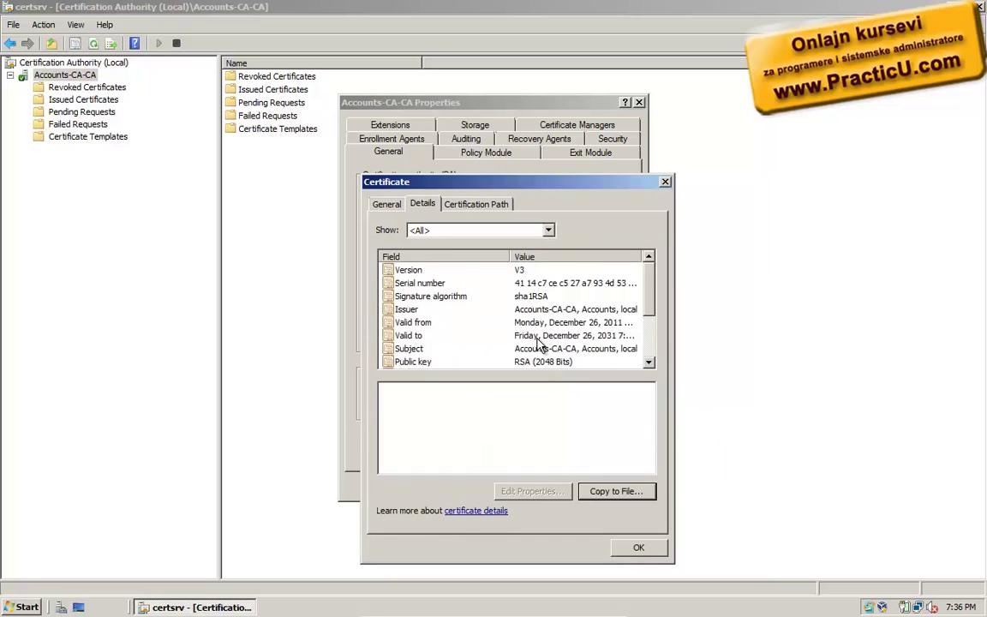
left_click(639, 547)
left_click(426, 485)
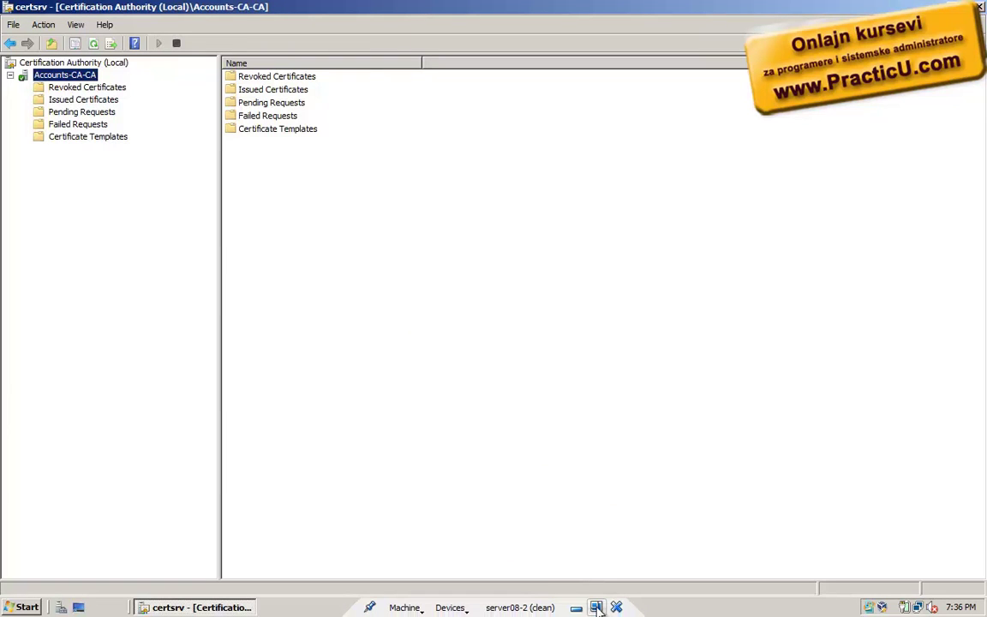
Step: Minimize the CA server VM, return to the OR server and cancel the file picker
left_click(577, 609)
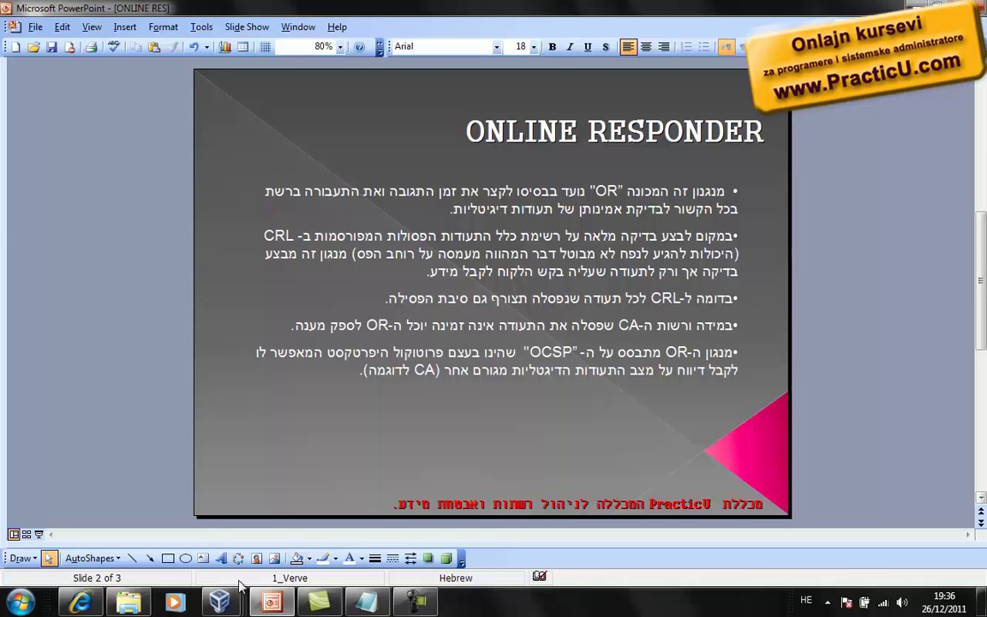
mouse_move(230, 605)
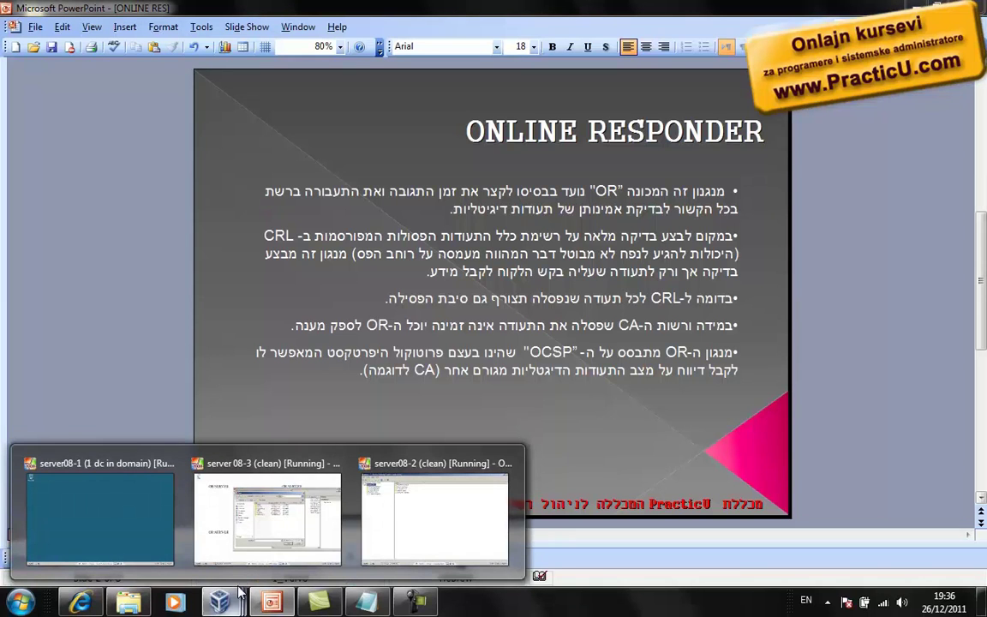
left_click(265, 515)
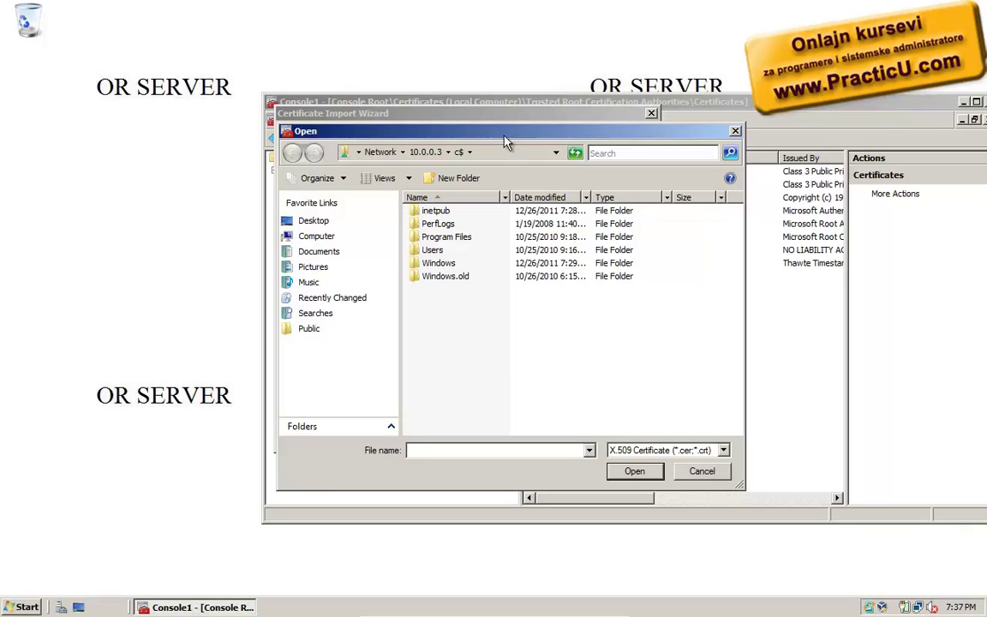
left_click_drag(512, 139, 555, 209)
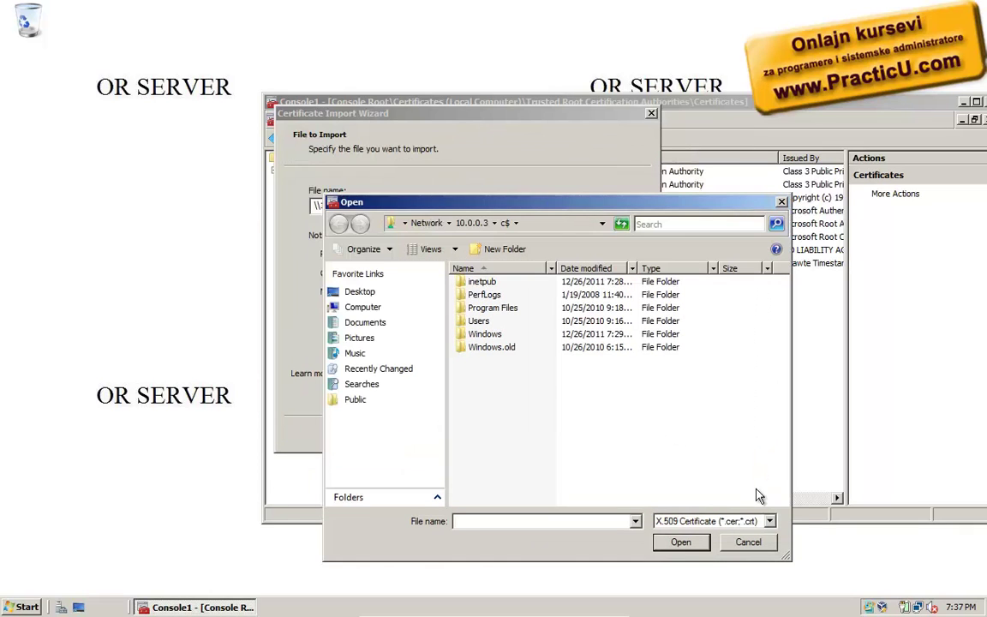
left_click(756, 544)
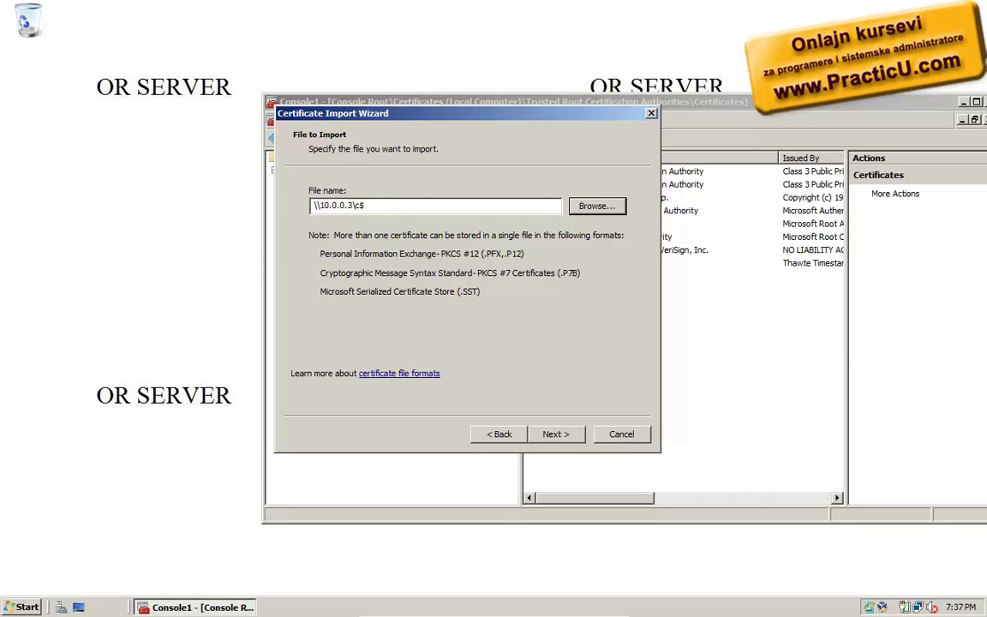
Step: Run ipconfig in a Command Prompt to check the OR server's IP address
key("super")
left_click(142, 261)
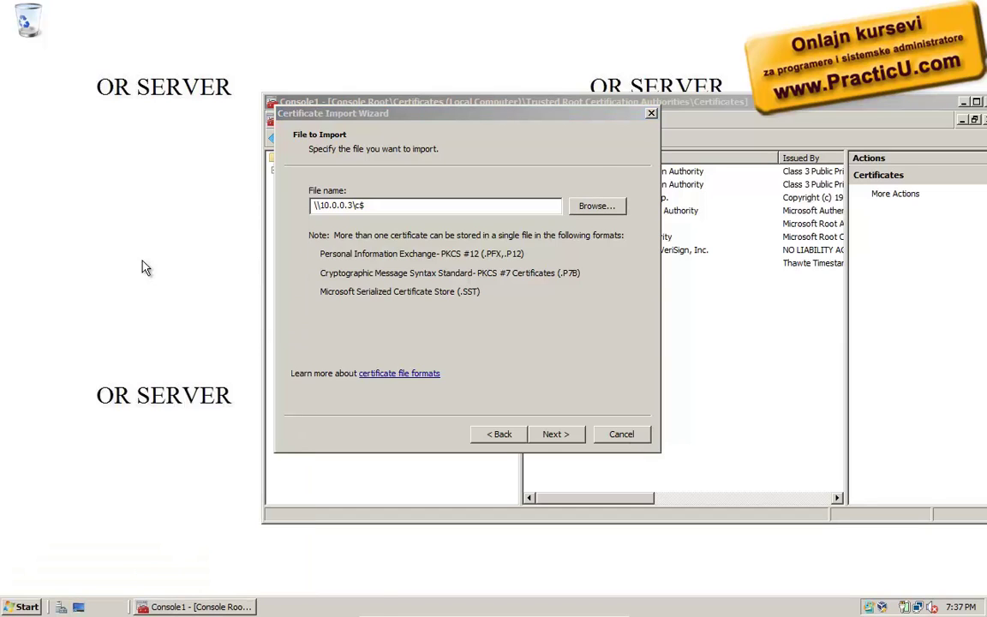
type("ipco")
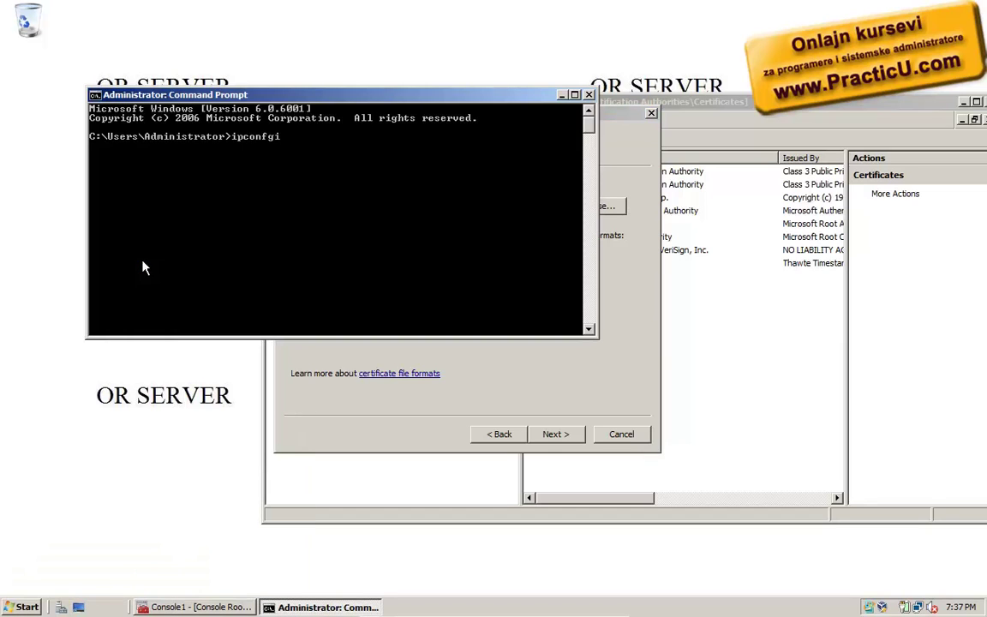
type("nfgi")
key("BackSpace")
key("BackSpace")
type("ig")
key("Return")
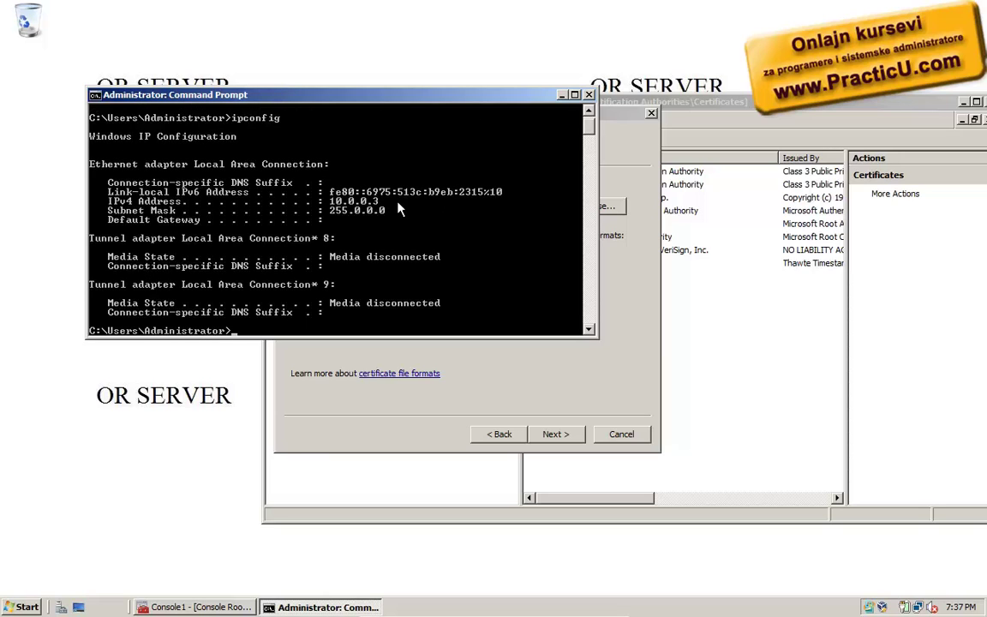
left_click(589, 95)
Step: Point the import file path at \\10.0.0.2\c$, dismiss the error and browse that share
left_click(351, 204)
key("BackSpace")
type("2\\c$")
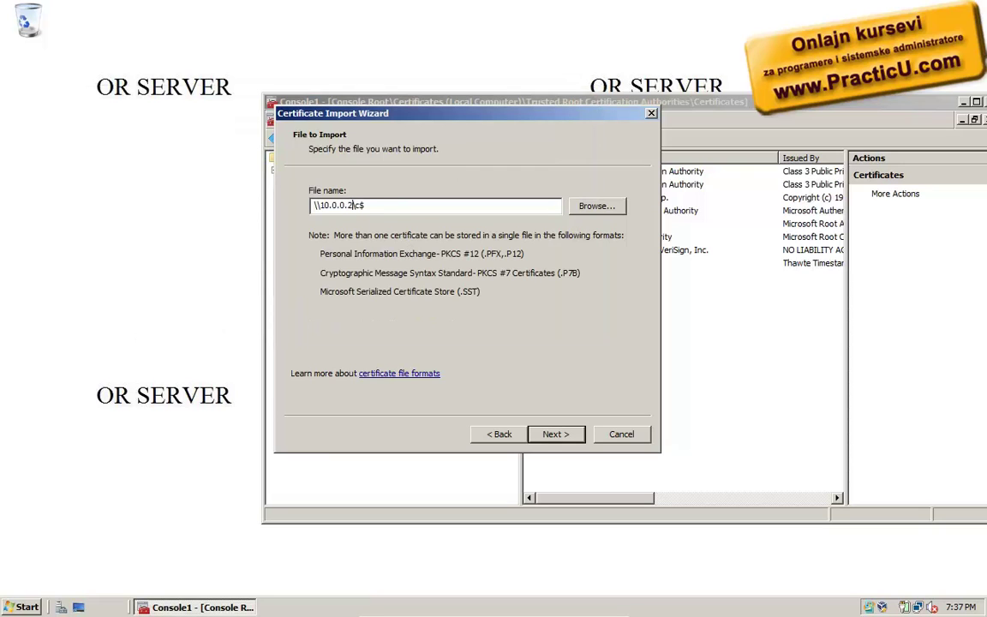
key("Return")
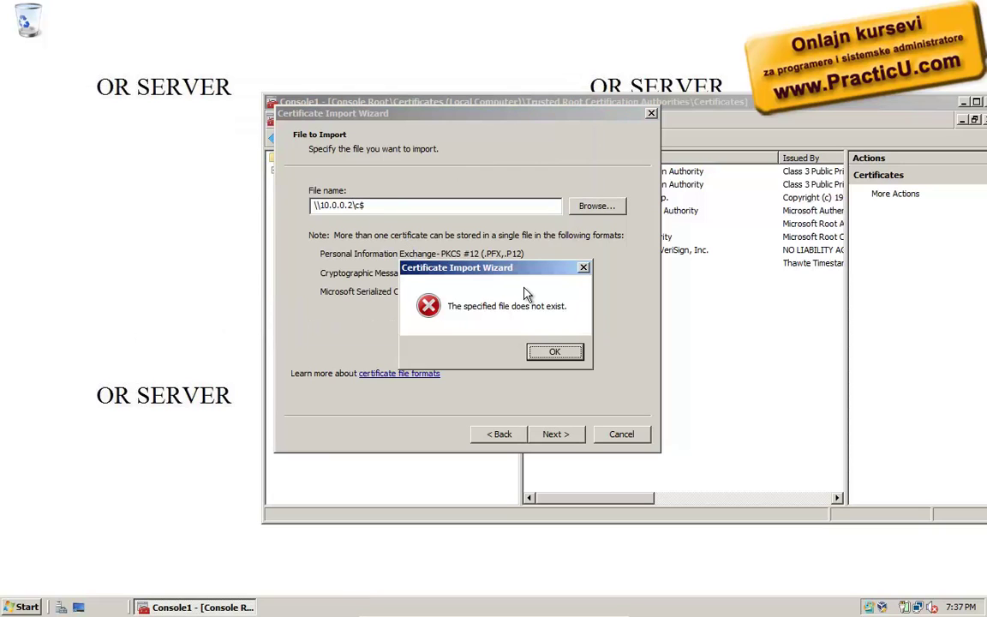
left_click(561, 351)
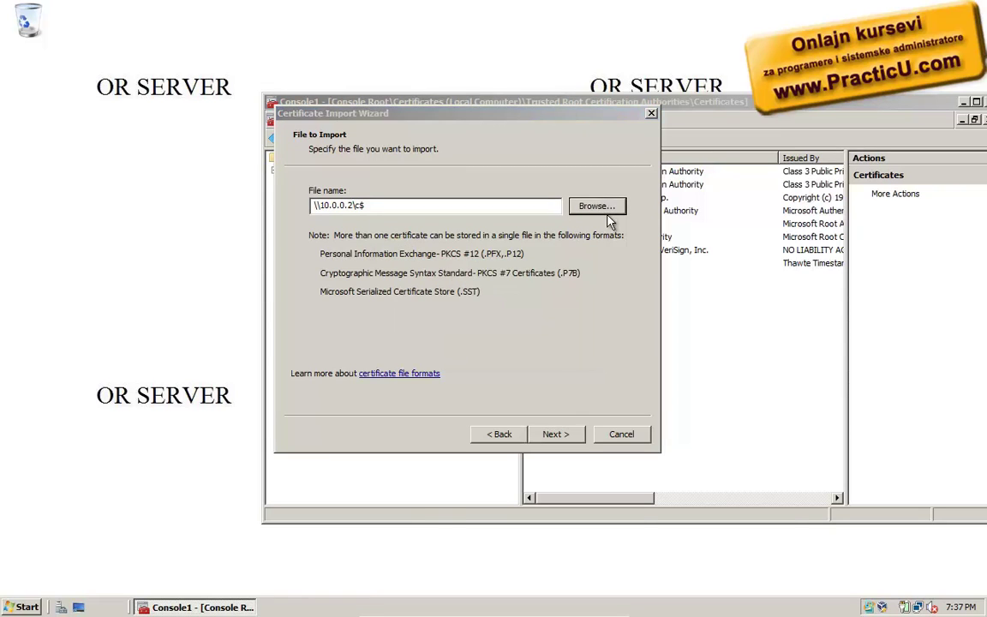
left_click(586, 205)
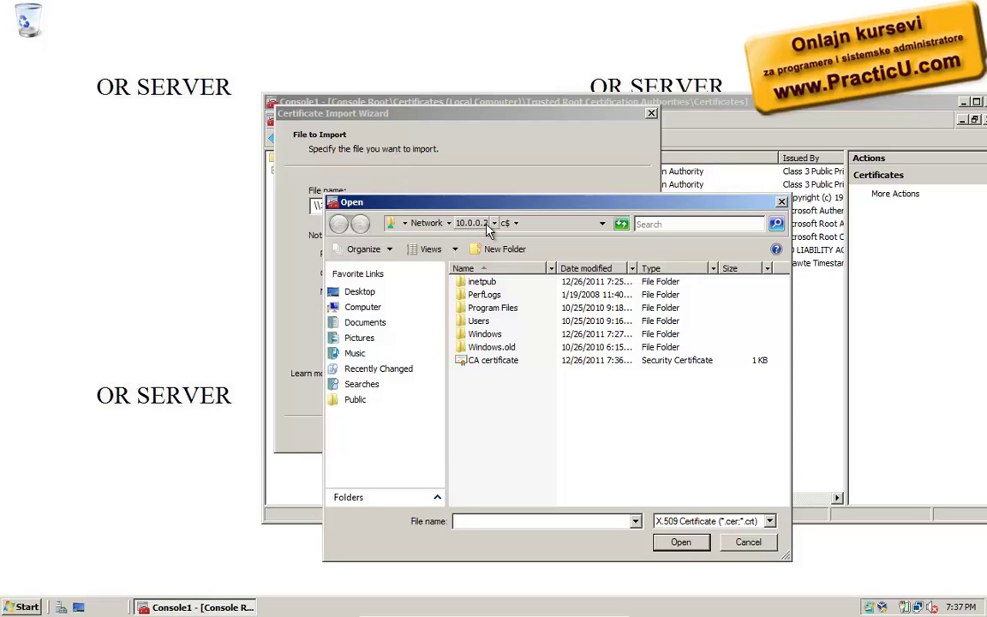
Step: Import the CA certificate file into Trusted Root Certification Authorities and acknowledge the success message
left_click(500, 362)
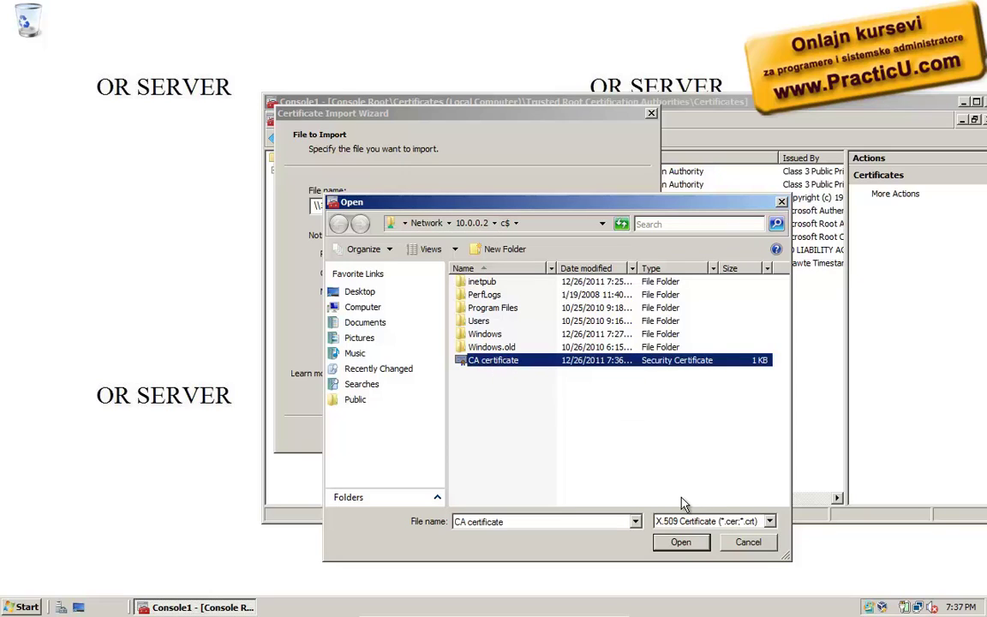
left_click(682, 544)
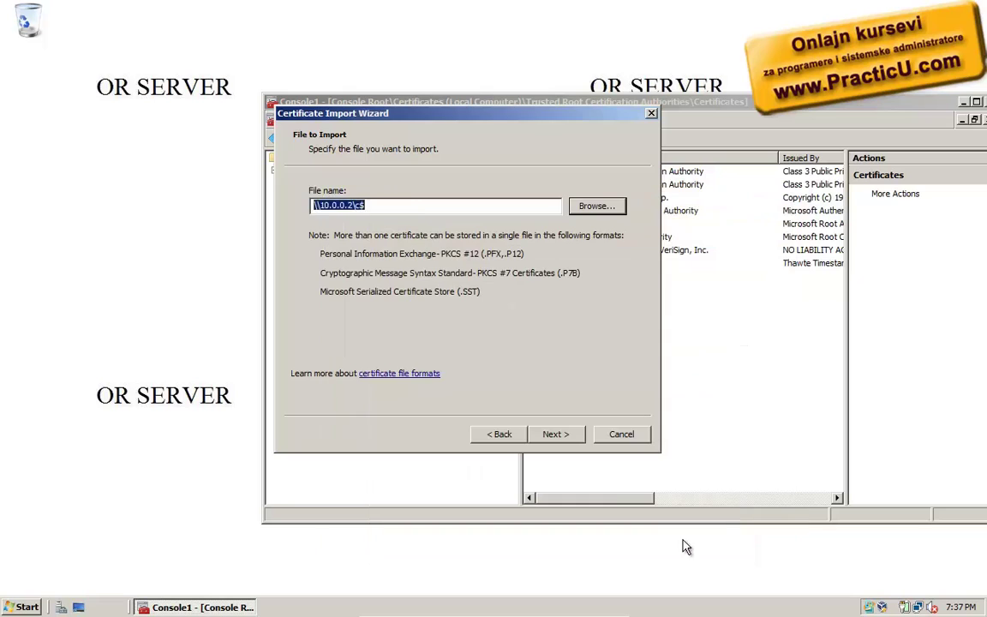
left_click(557, 437)
left_click(557, 436)
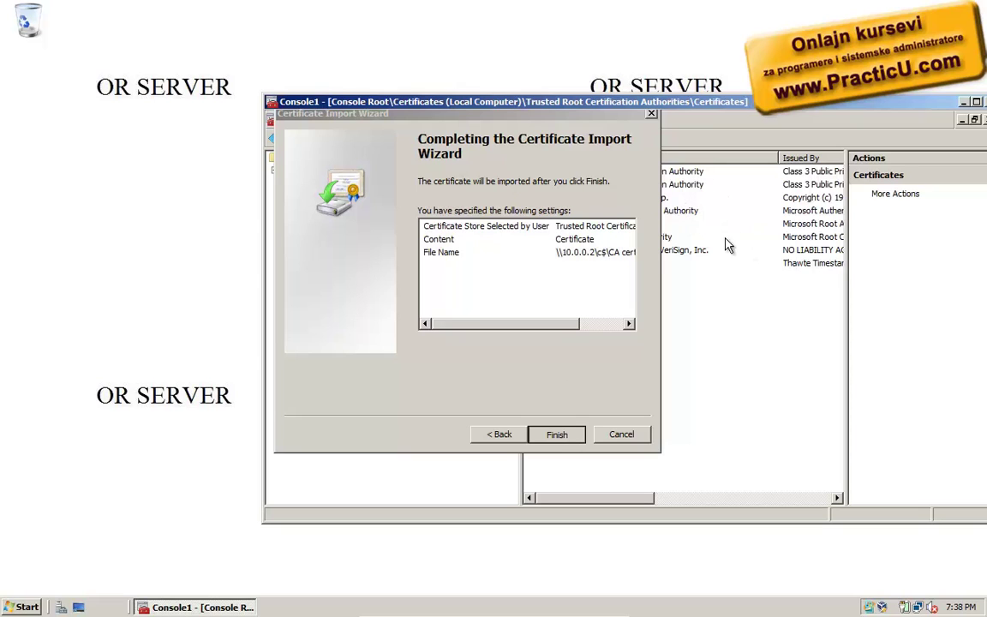
key("Return")
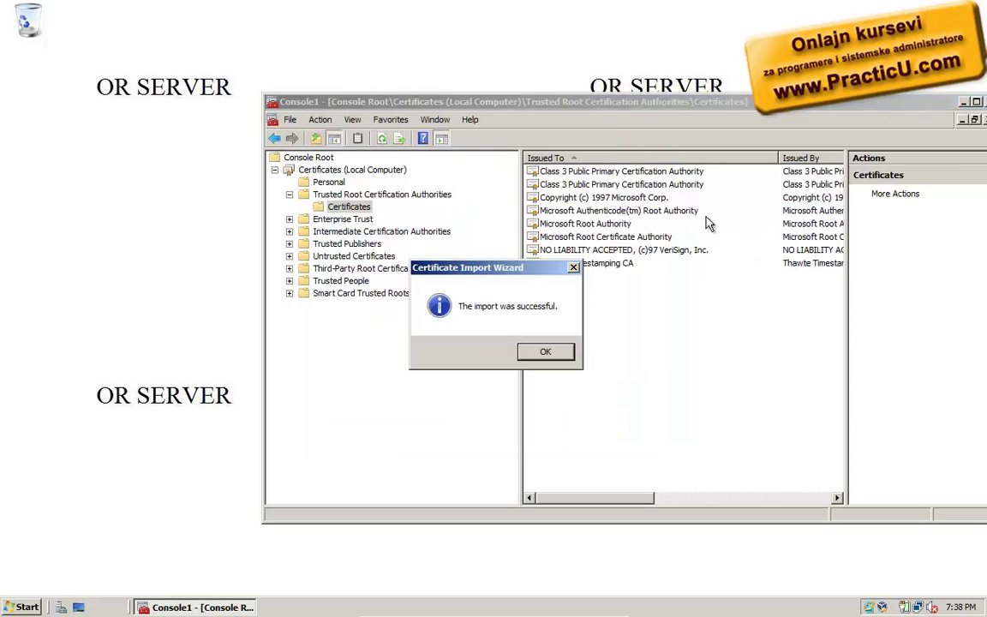
left_click(547, 353)
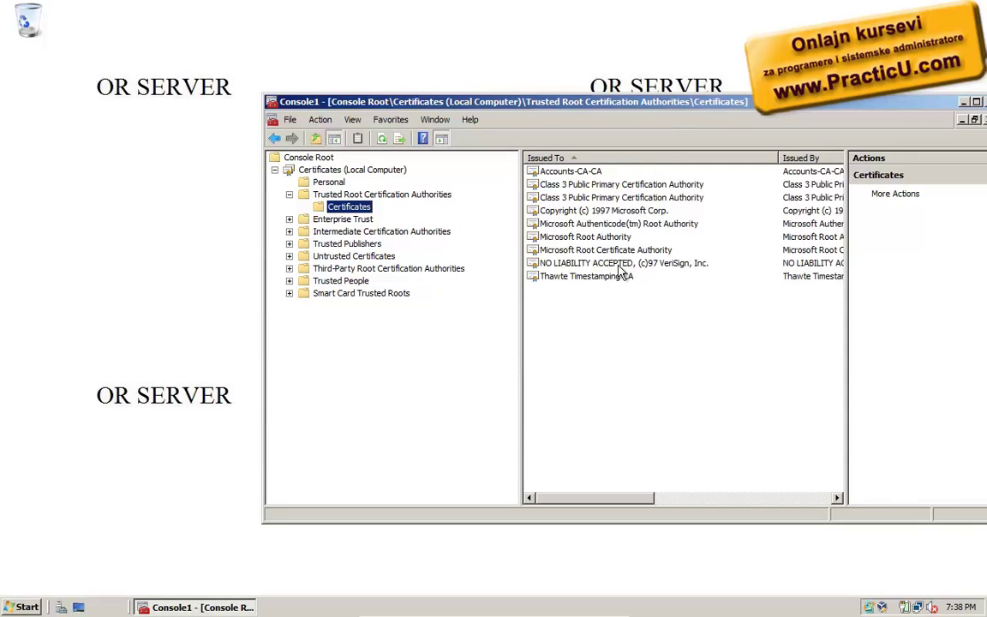
Step: Select the new Accounts-CA-CA certificate, maximize the console and widen the certificate list
left_click(571, 173)
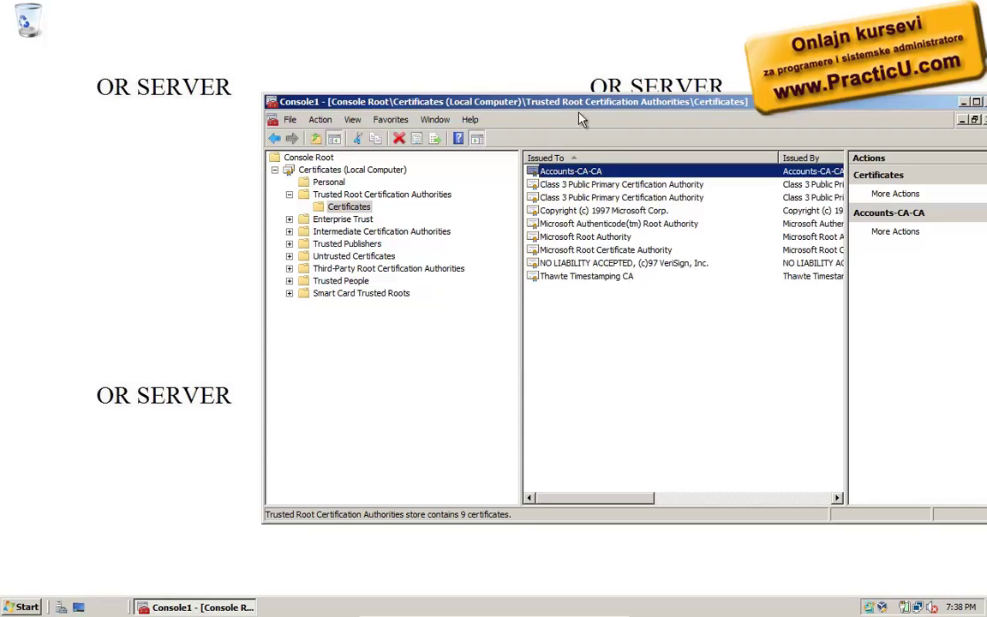
left_click_drag(576, 101, 456, 104)
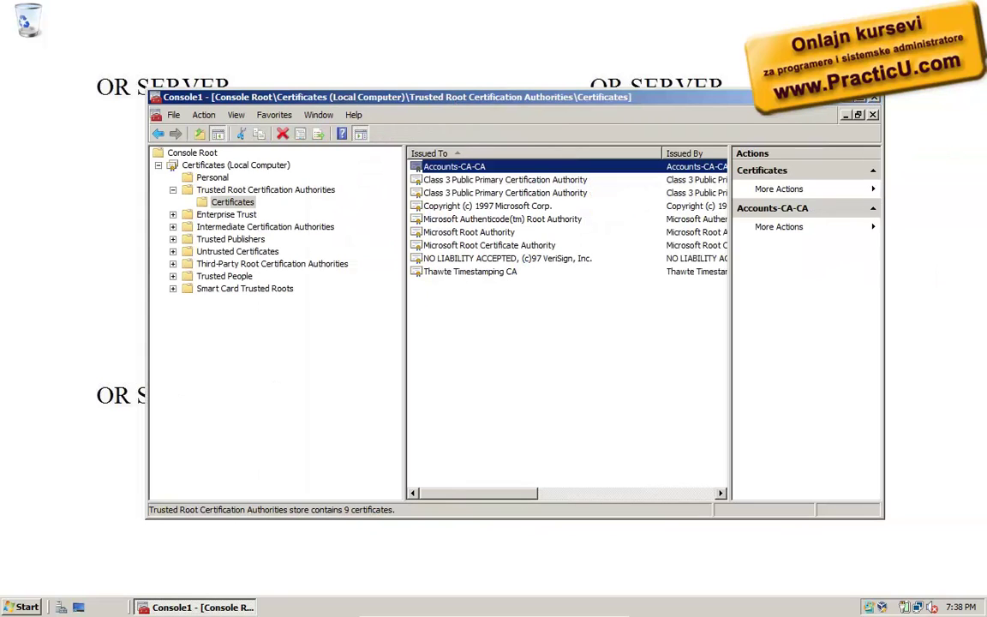
double_click(775, 96)
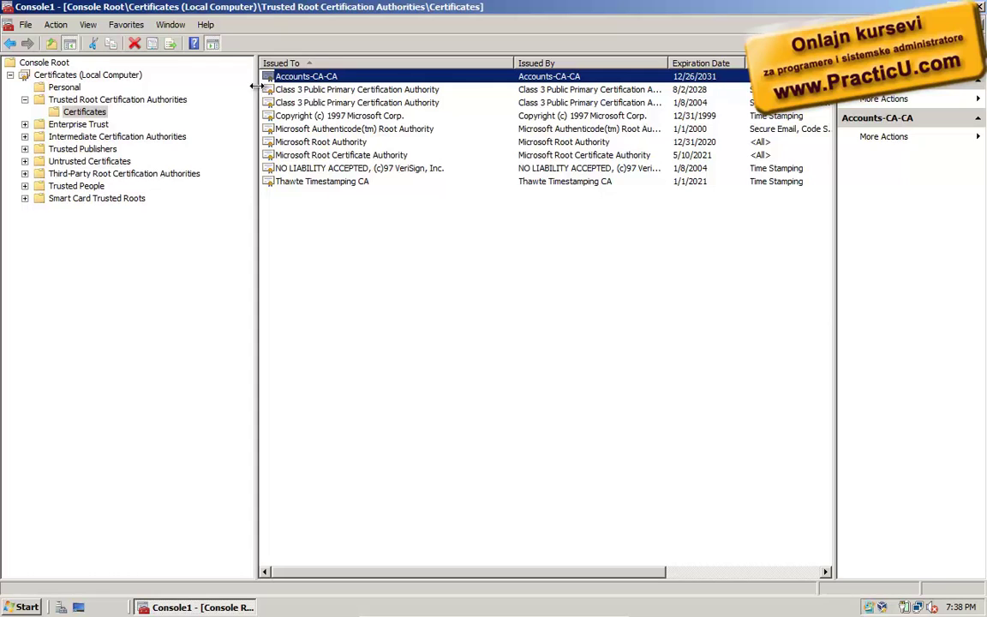
left_click_drag(255, 86, 294, 85)
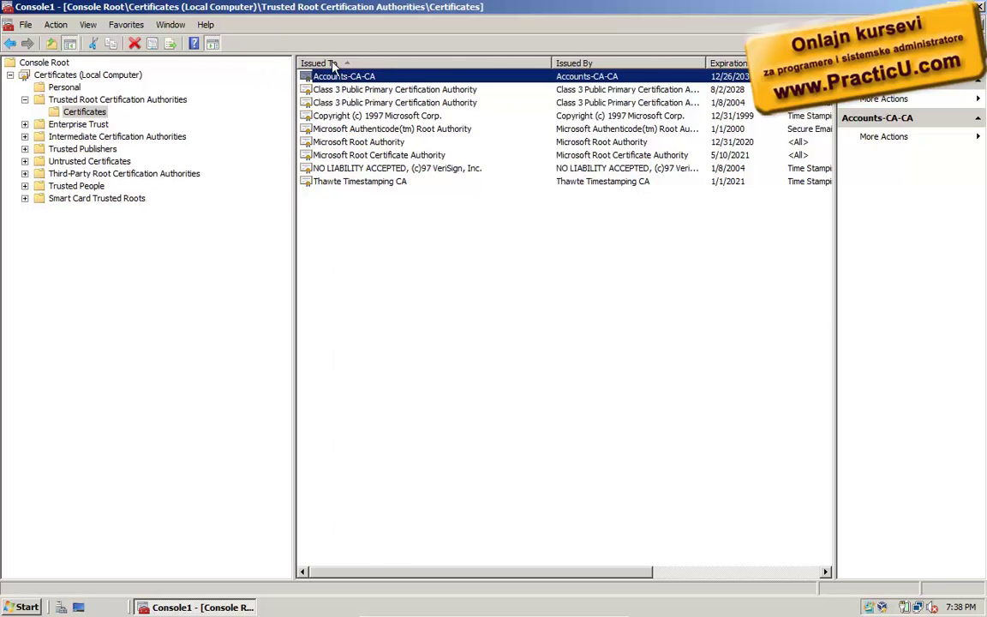
Step: Request a new certificate from the Personal store via All Tasks
left_click(65, 88)
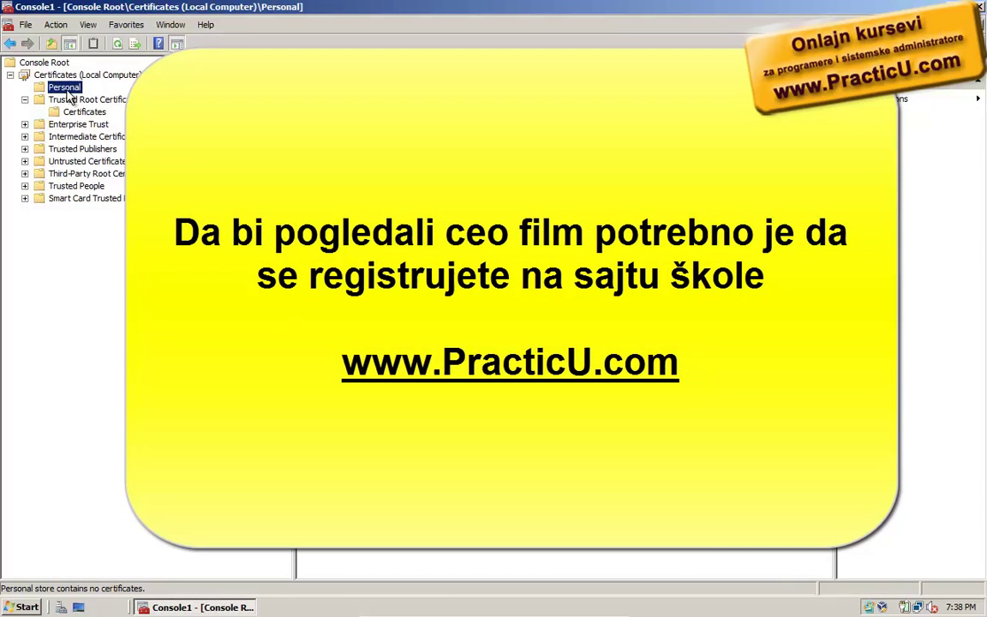
right_click(66, 88)
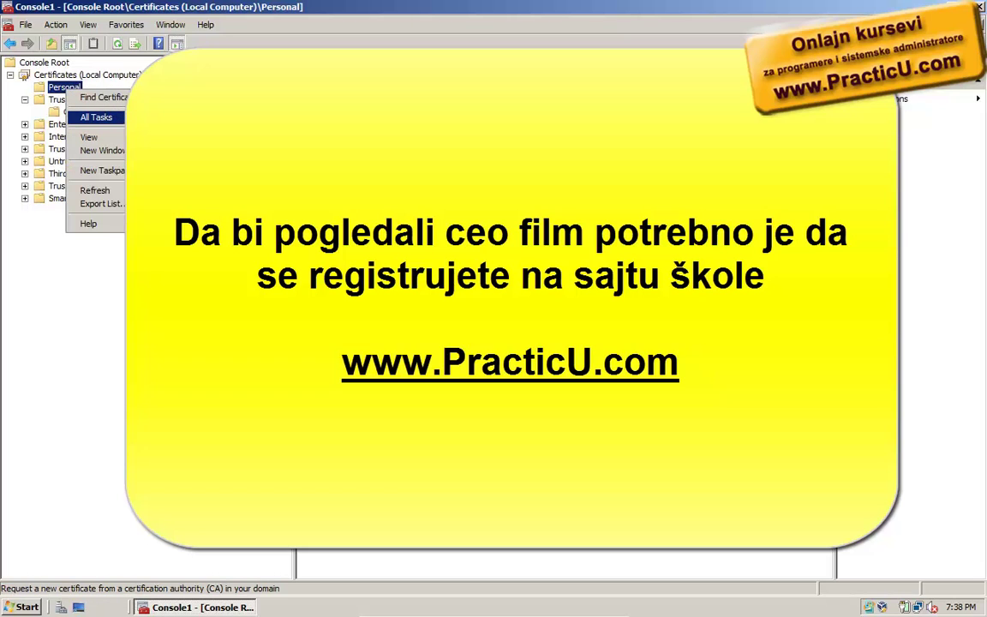
key("Return")
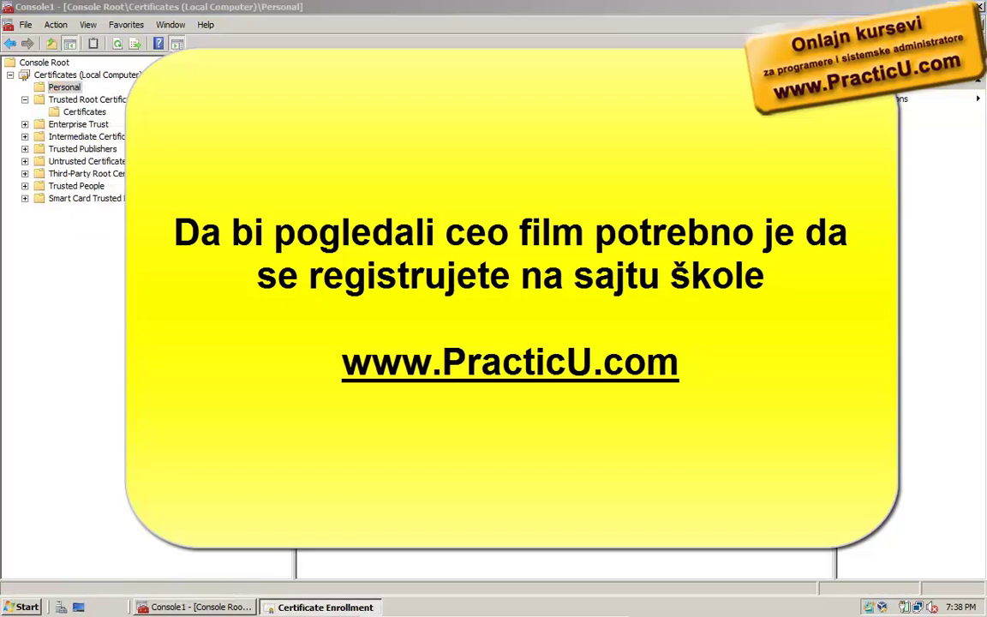